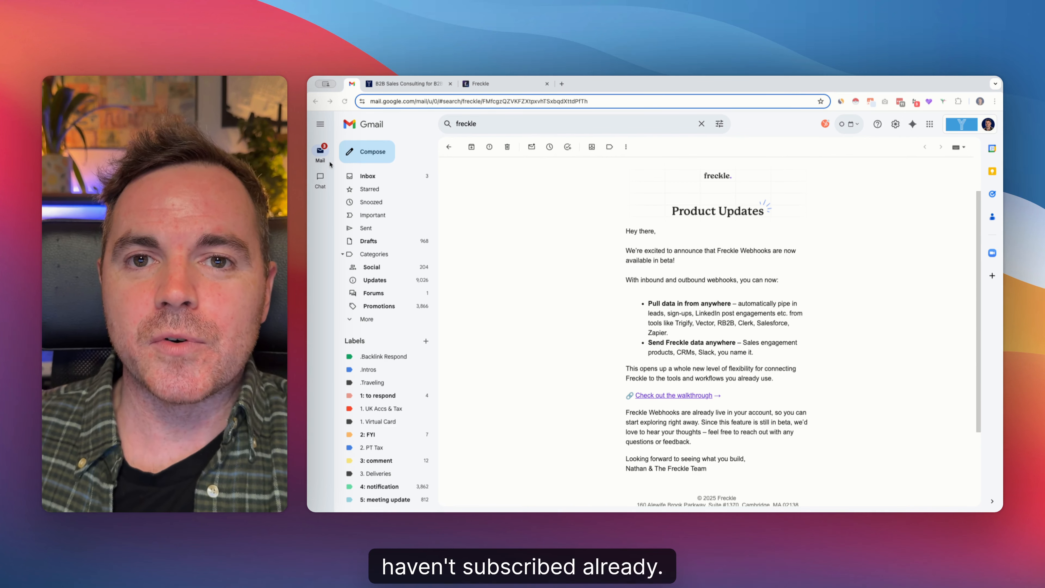
Switch to the yellowo.co.uk page and look at the first name and email fields of its newsletter sign-up form
{"action": "left_click", "coordinate": [407, 84]}
{"action": "scroll", "coordinate": [543, 177], "scroll_direction": "down", "scroll_amount": 10}
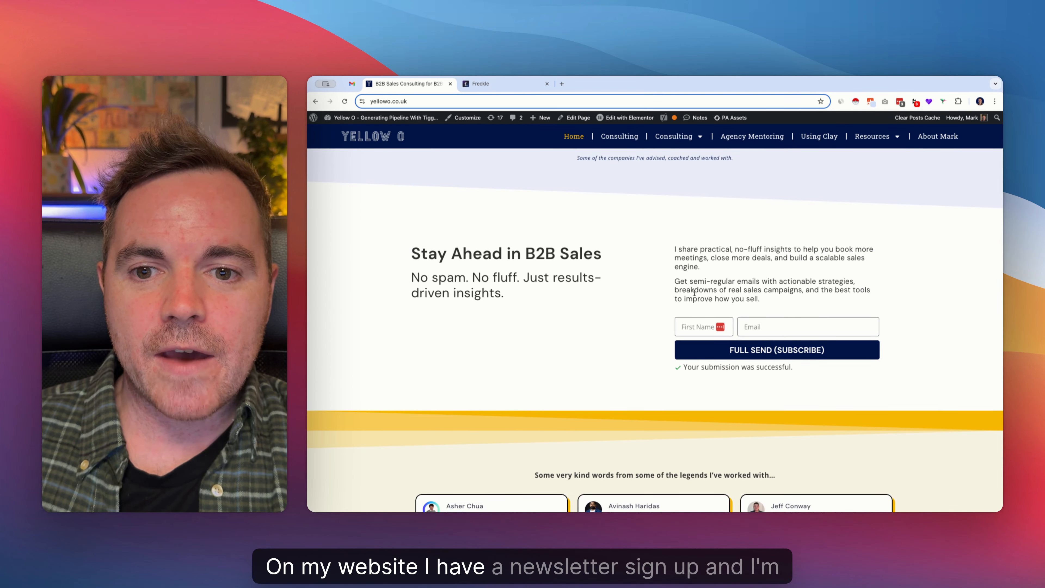
{"action": "left_click", "coordinate": [700, 326]}
{"action": "left_click", "coordinate": [802, 326]}
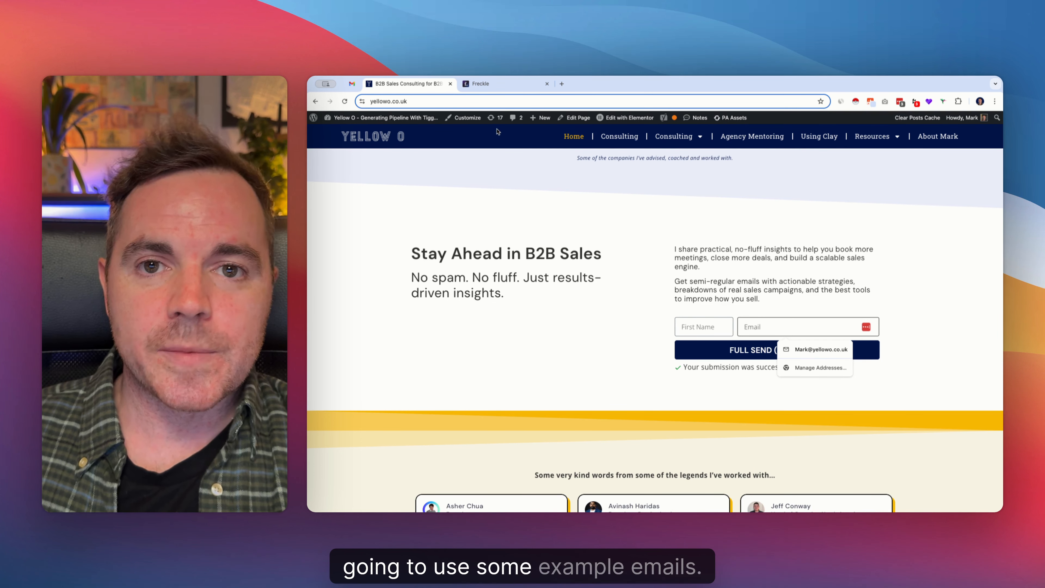
In Freckle's Newsletter Subscriber Enrichment table, create a column from the First Name field of the first signup event
{"action": "left_click", "coordinate": [511, 84]}
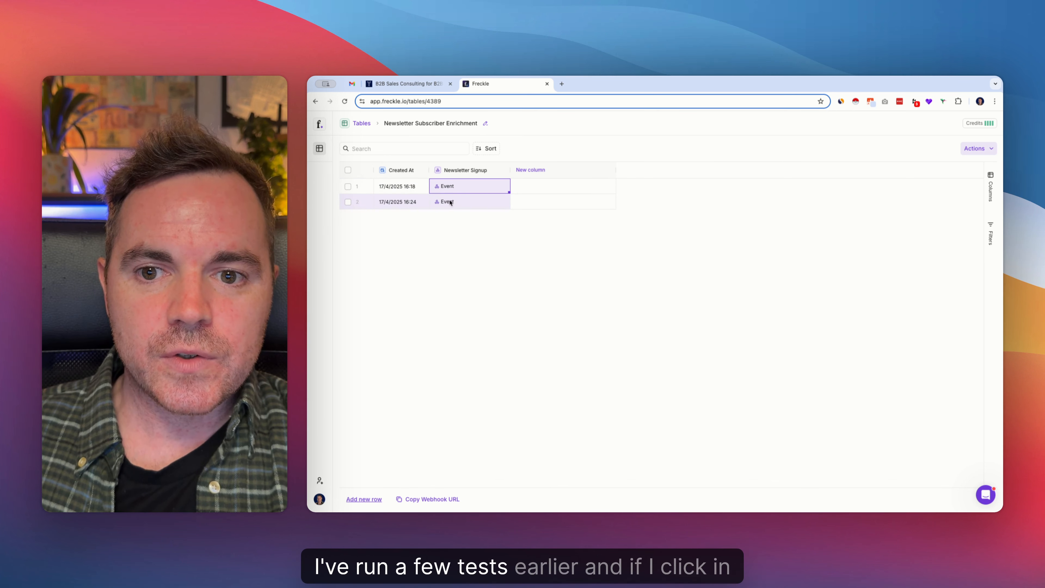
{"action": "left_click", "coordinate": [464, 187]}
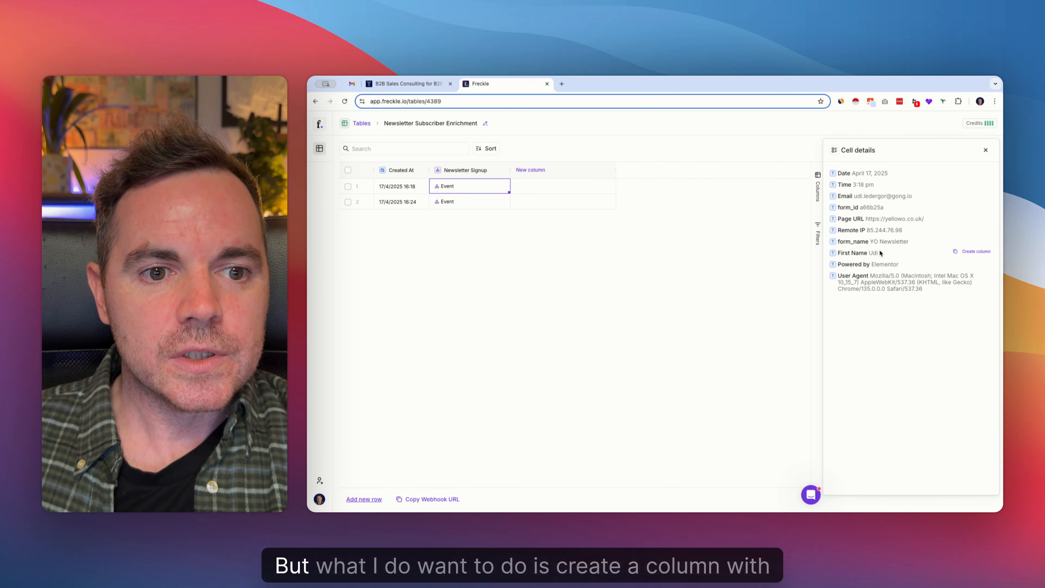
{"action": "left_click", "coordinate": [975, 252]}
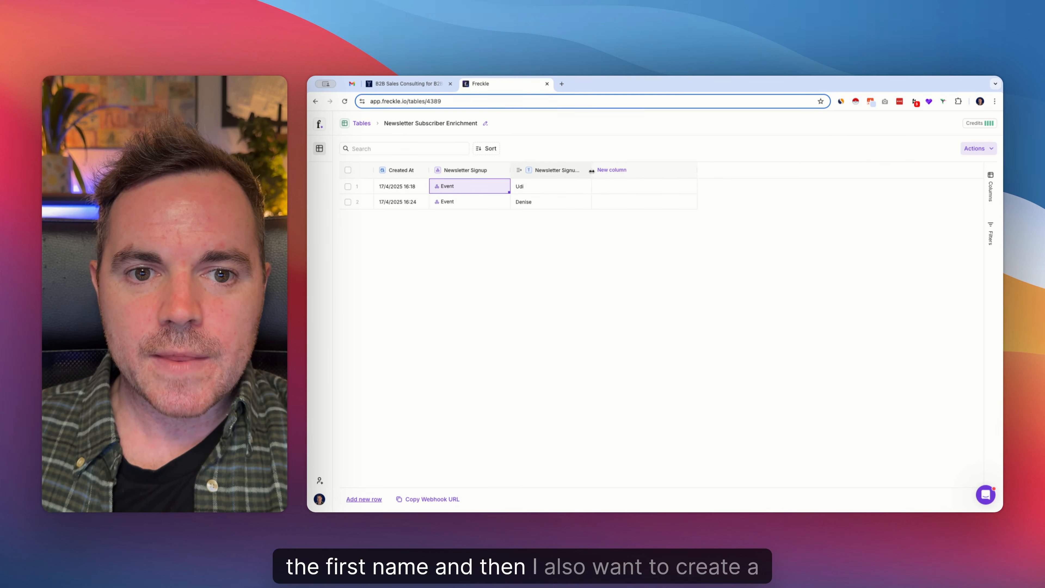
Create a column from the Email field of the first signup event and narrow the new email column
{"action": "left_click", "coordinate": [478, 186]}
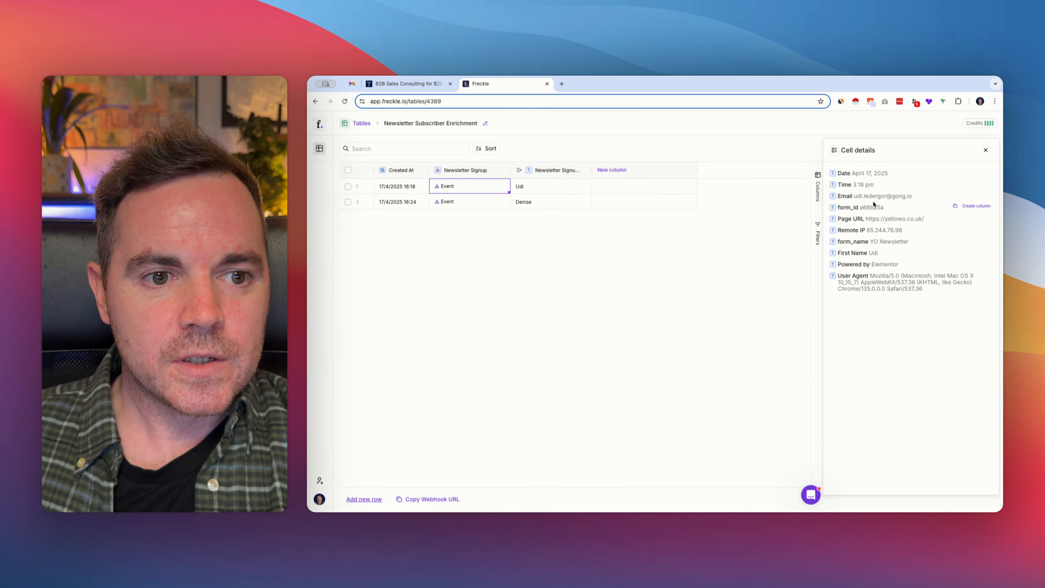
{"action": "mouse_move", "coordinate": [947, 198]}
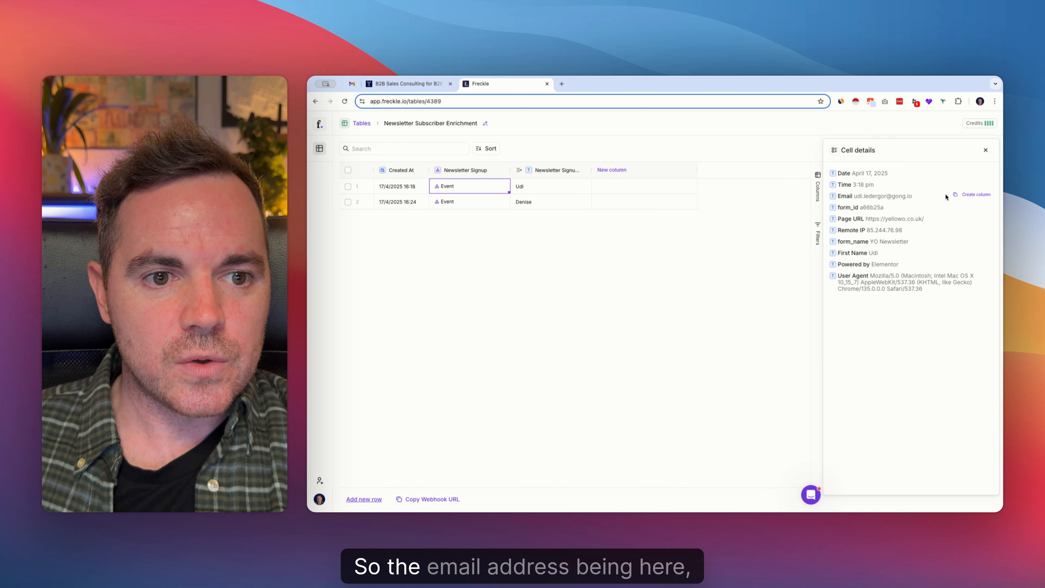
{"action": "left_click", "coordinate": [972, 195]}
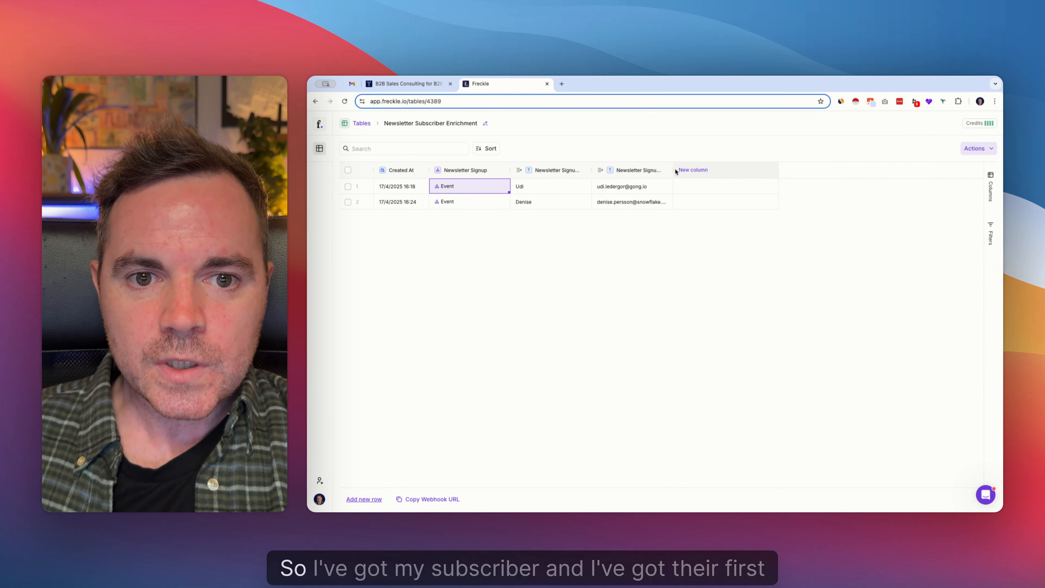
{"action": "left_click_drag", "start_coordinate": [653, 171], "coordinate": [650, 171]}
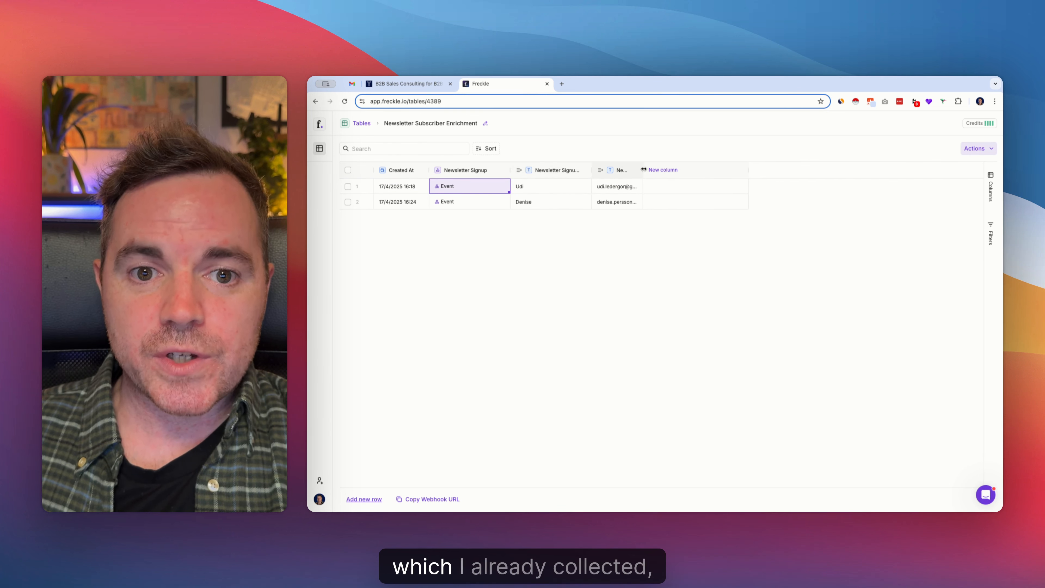
{"action": "left_click", "coordinate": [403, 84]}
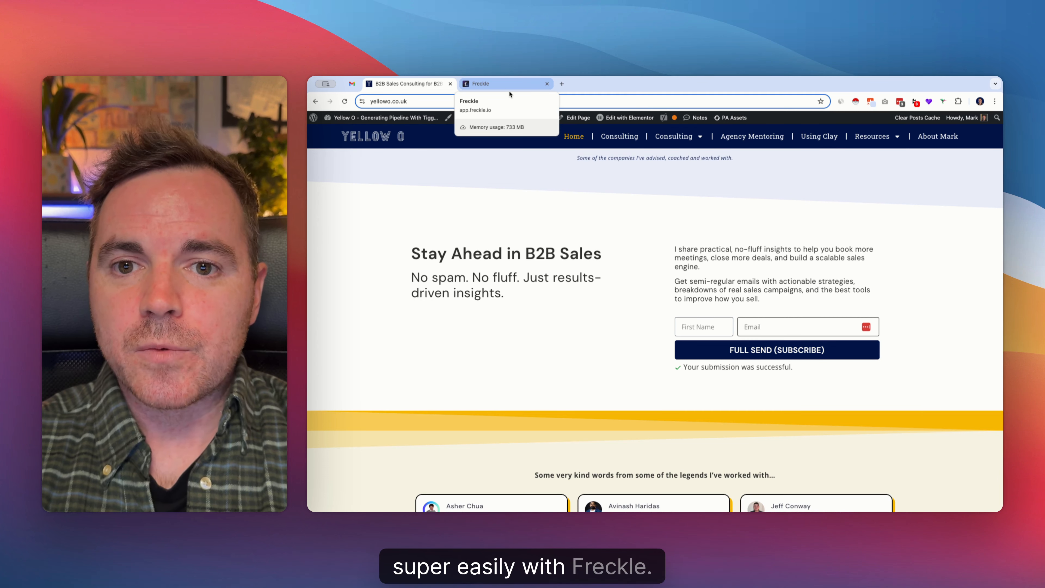
{"action": "left_click", "coordinate": [511, 86]}
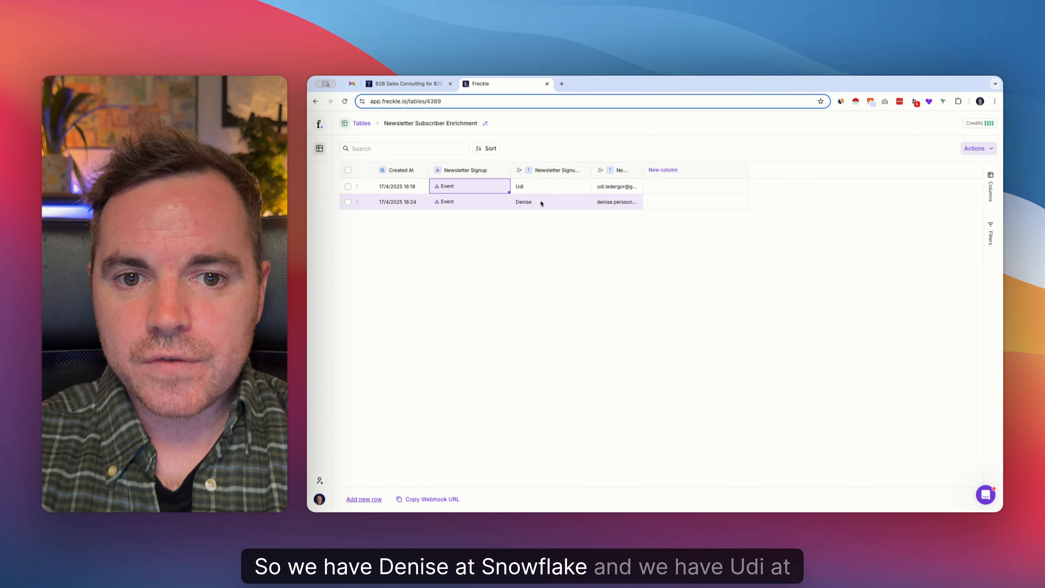
Add a LinkedIn Profile column of type URL from the "Find person's LinkedIn" template and run it on all rows
{"action": "left_click", "coordinate": [677, 170]}
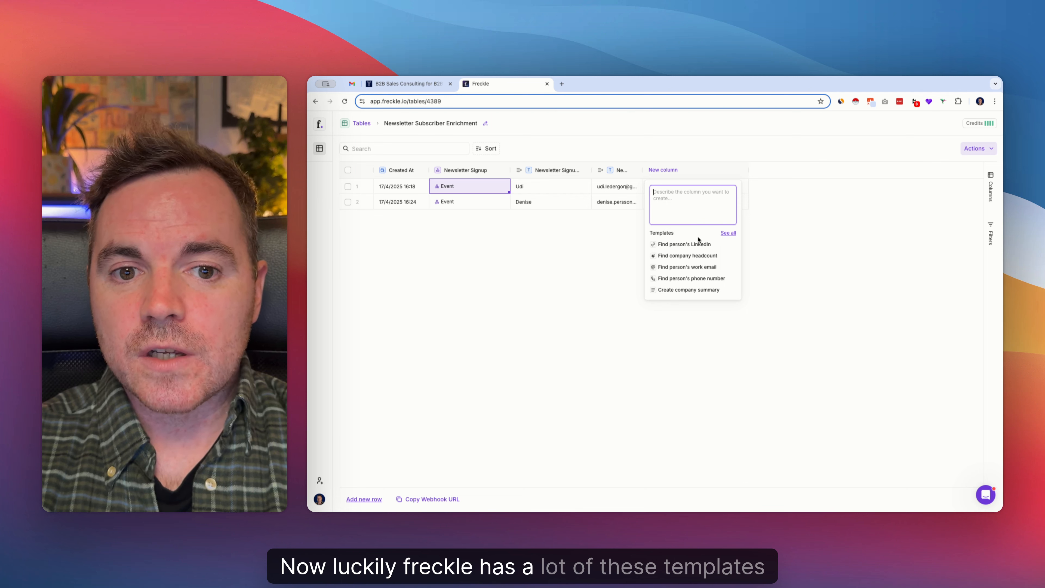
{"action": "left_click", "coordinate": [688, 245]}
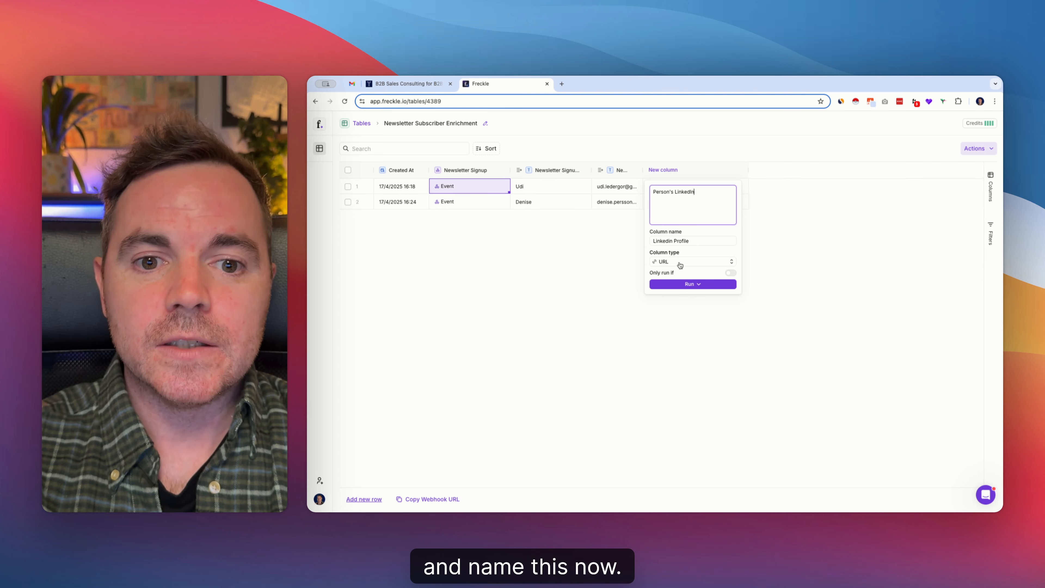
{"action": "left_click", "coordinate": [698, 284]}
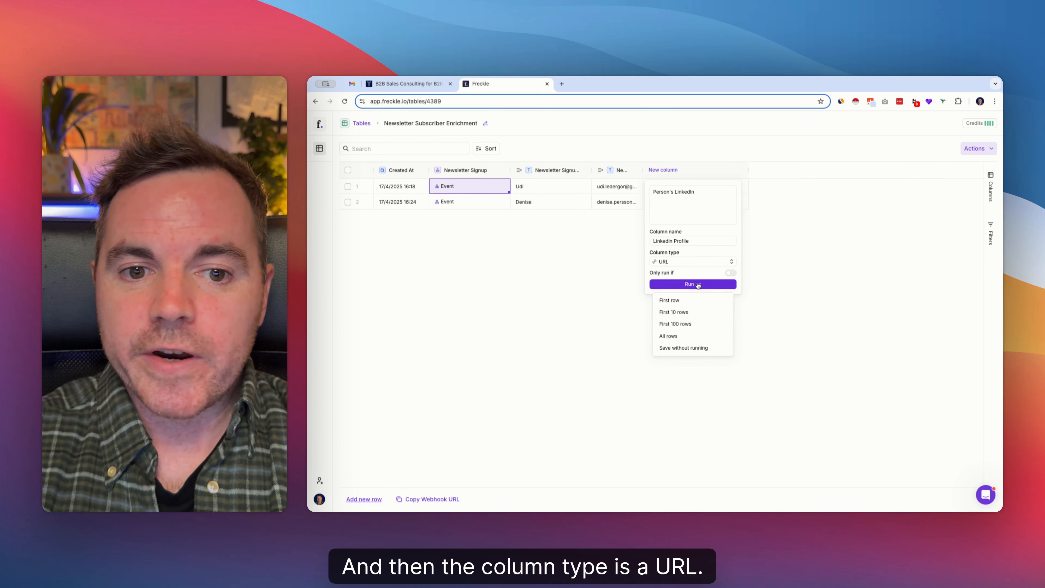
{"action": "left_click", "coordinate": [687, 336]}
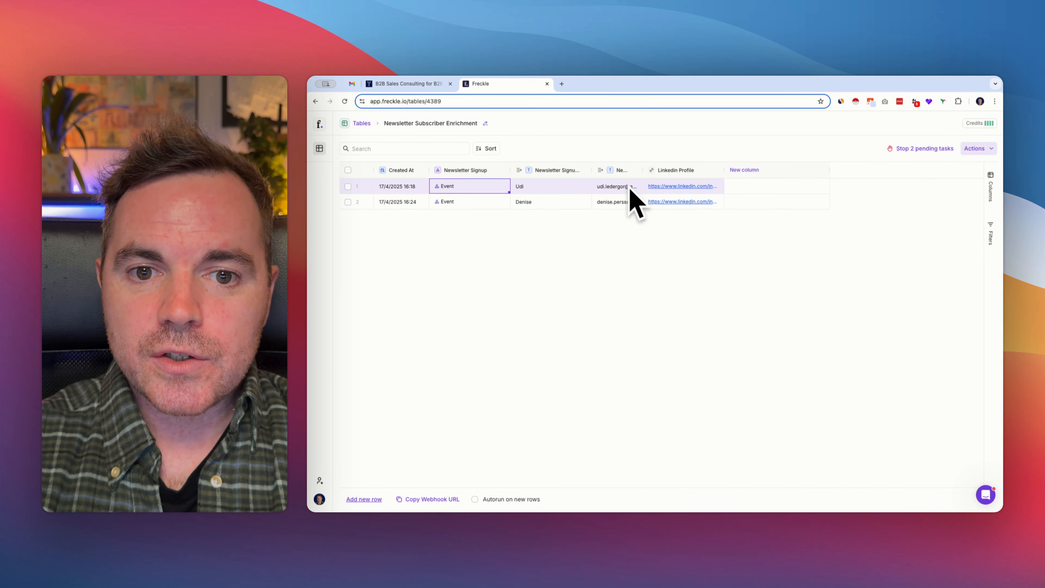
Search the full list of column templates for "dom", clear the search, browse the list and close it
{"action": "left_click", "coordinate": [748, 172]}
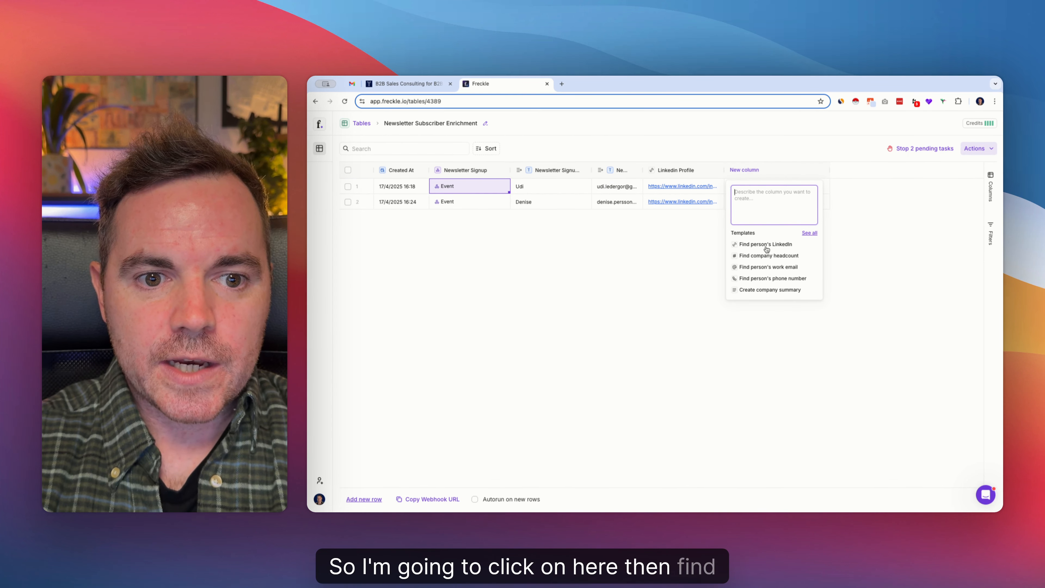
{"action": "left_click", "coordinate": [809, 233]}
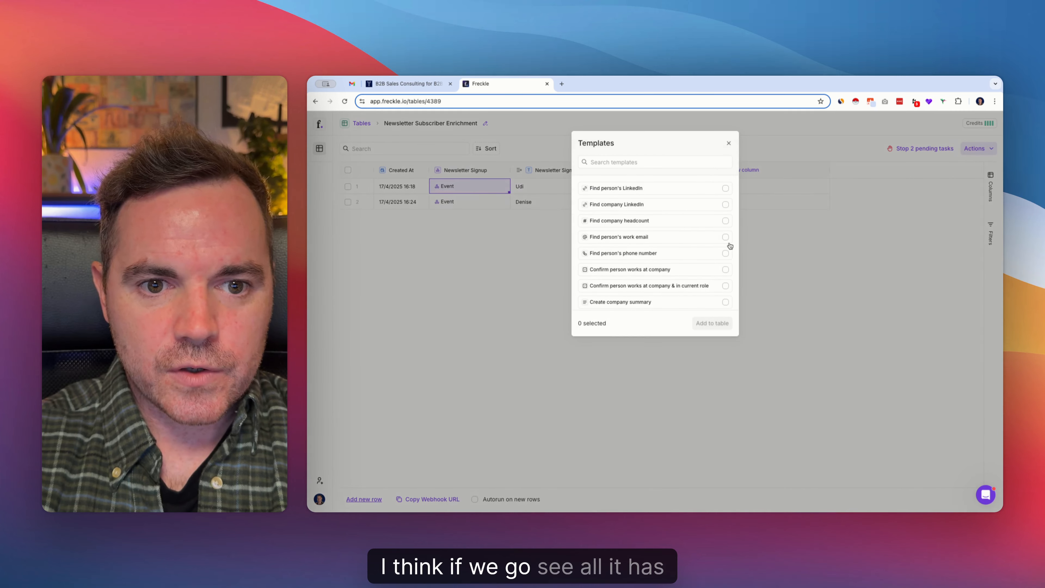
{"action": "left_click", "coordinate": [633, 166]}
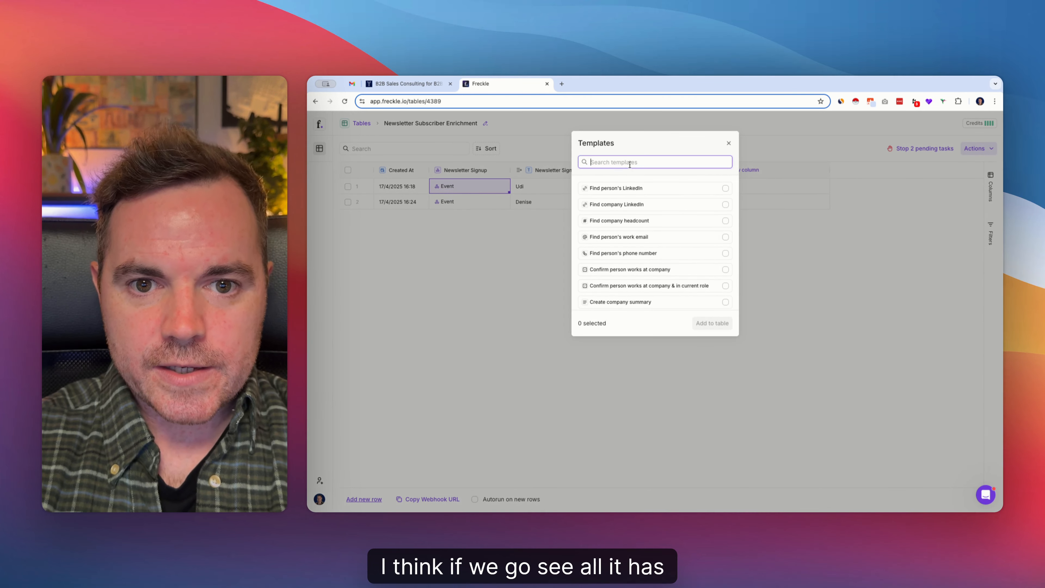
{"action": "type", "text": "dom"}
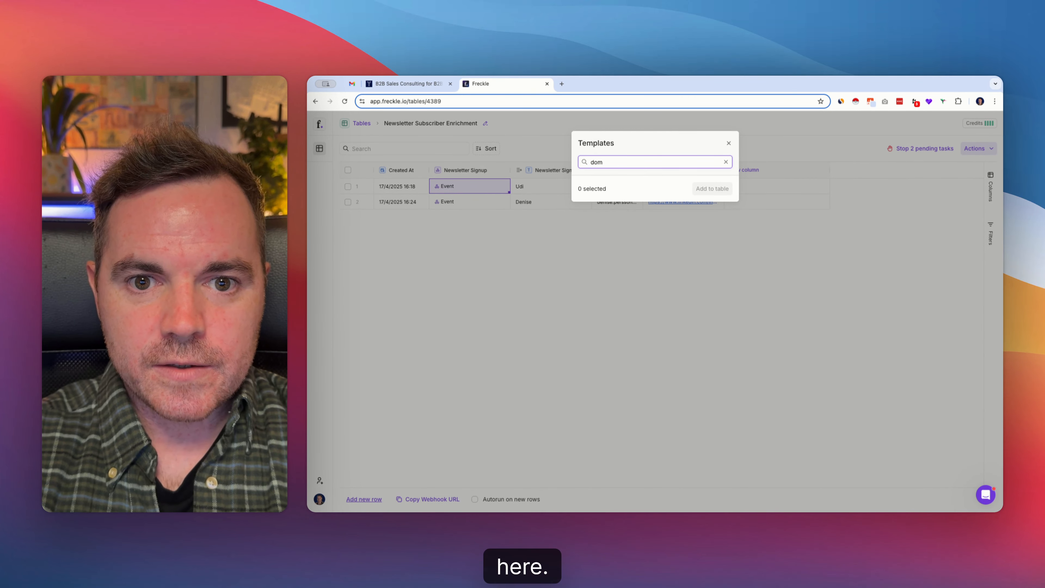
{"action": "key", "text": "BackSpace"}
{"action": "key", "text": "BackSpace"}
{"action": "key", "text": "BackSpace"}
{"action": "key", "text": "BackSpace"}
{"action": "scroll", "coordinate": [629, 233], "scroll_direction": "down", "scroll_amount": 4}
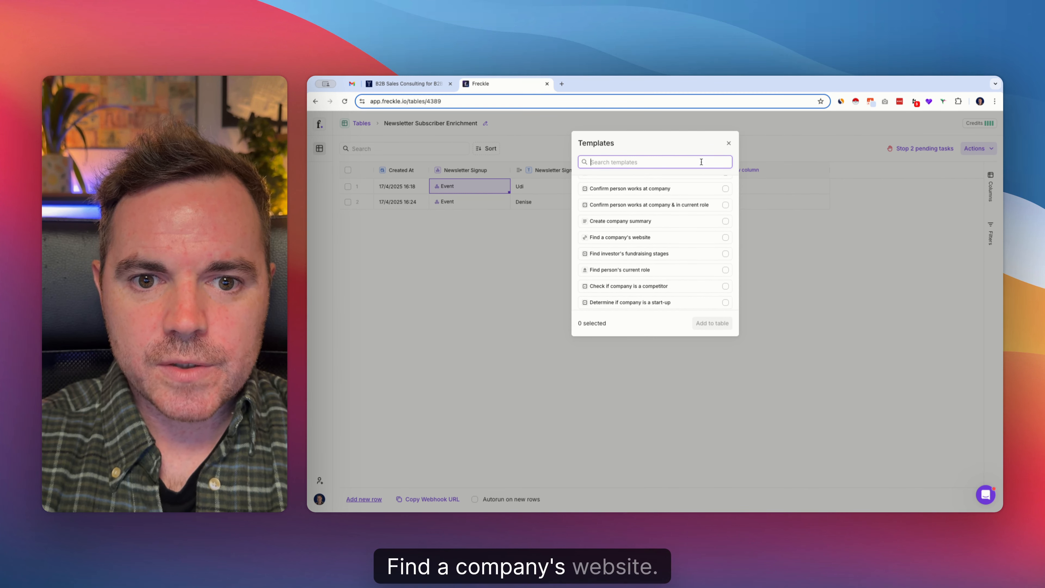
{"action": "left_click", "coordinate": [729, 143]}
Add a column described as "Get the domains from the emails", set its type to URL and run it on all rows
{"action": "left_click", "coordinate": [747, 174]}
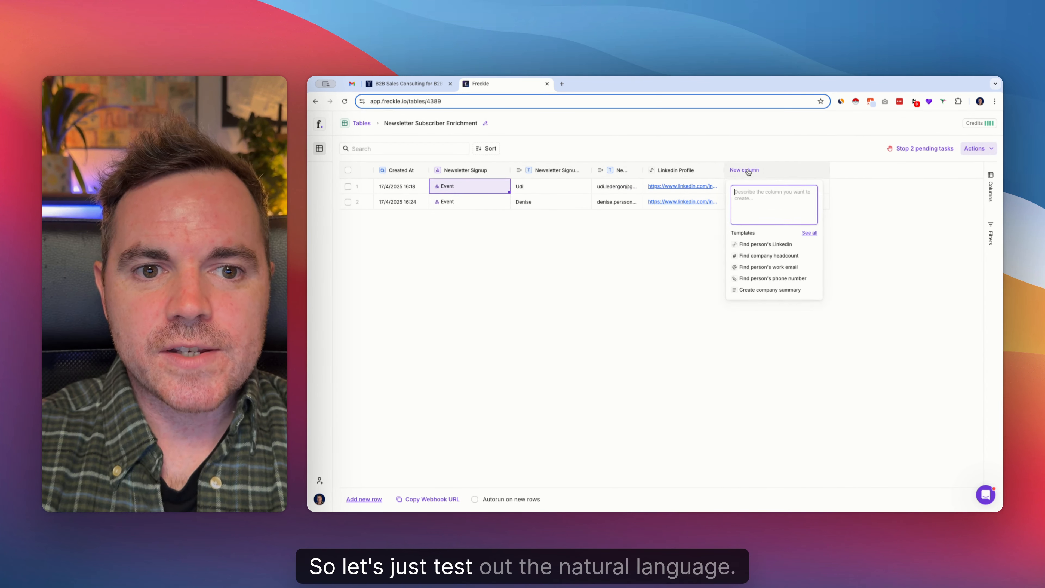
{"action": "type", "text": "Get"}
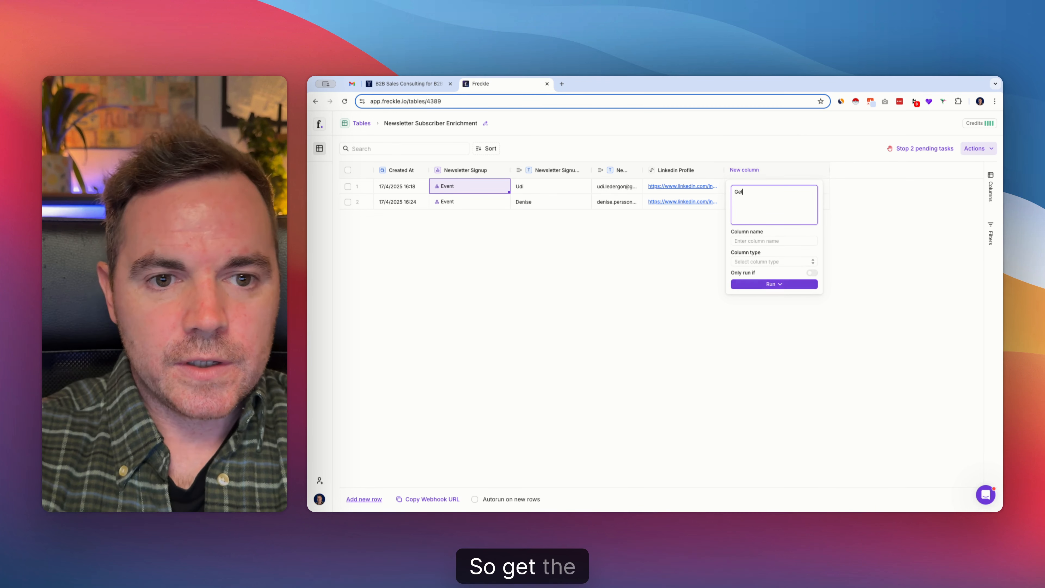
{"action": "type", "text": " the doma"}
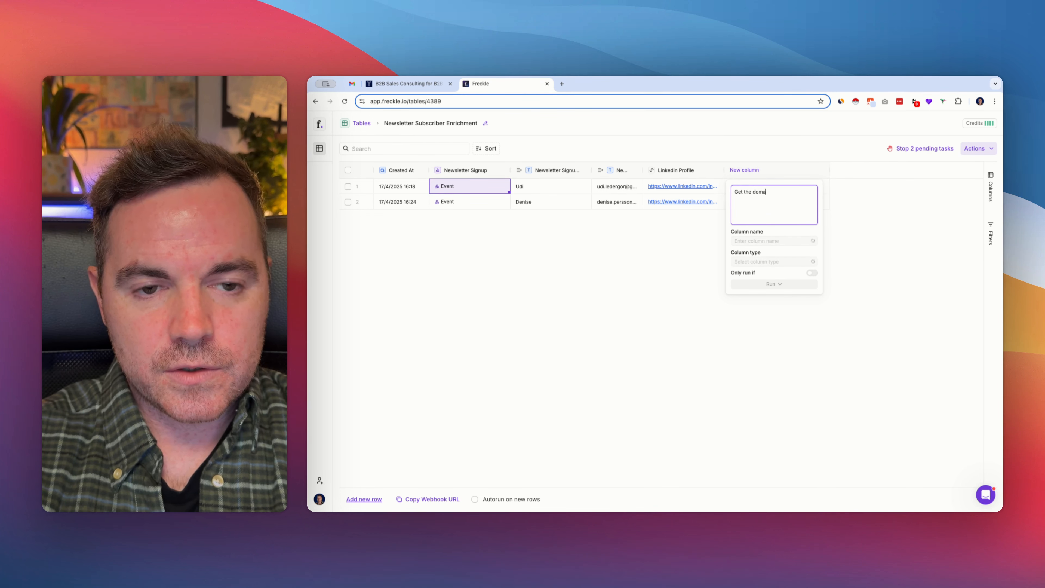
{"action": "type", "text": "ins from the ema"}
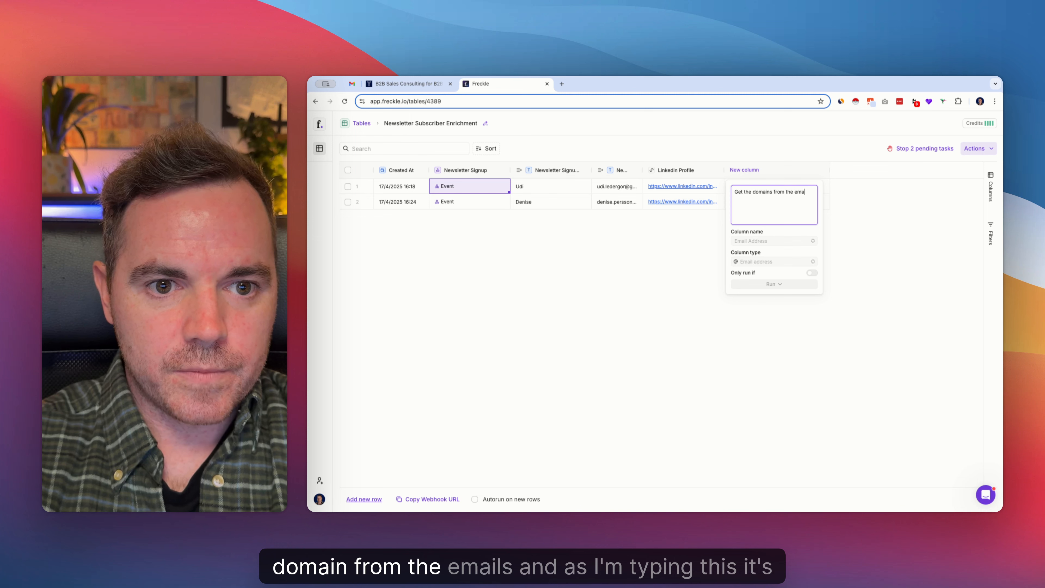
{"action": "type", "text": "ils"}
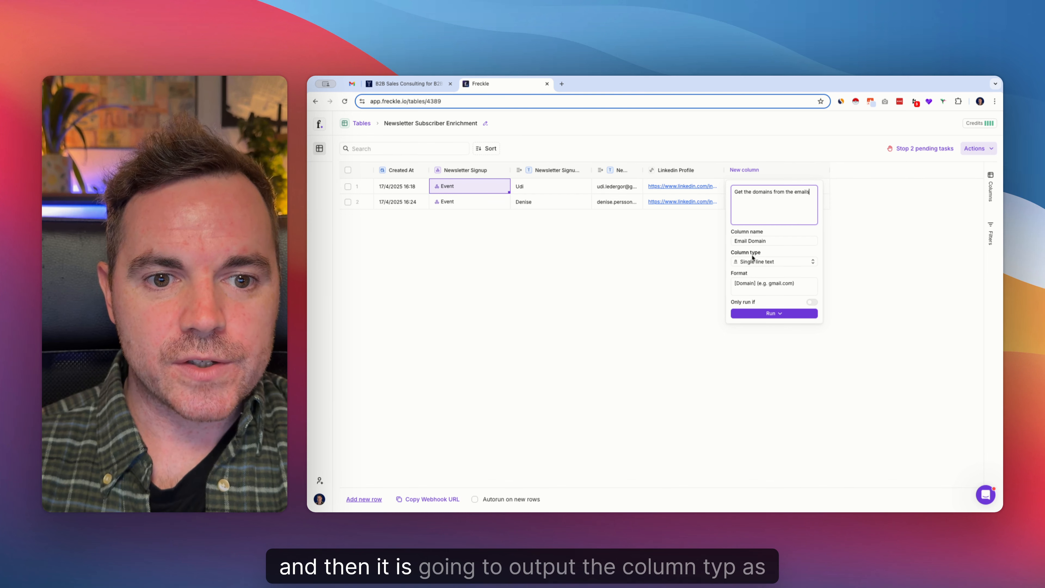
{"action": "left_click", "coordinate": [760, 263]}
{"action": "left_click", "coordinate": [762, 303]}
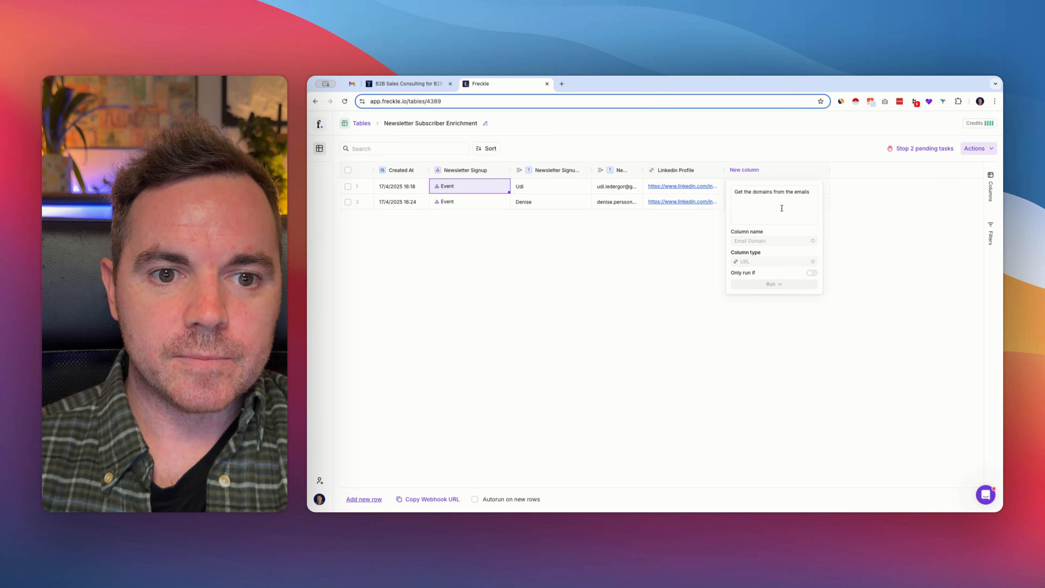
{"action": "left_click", "coordinate": [773, 284]}
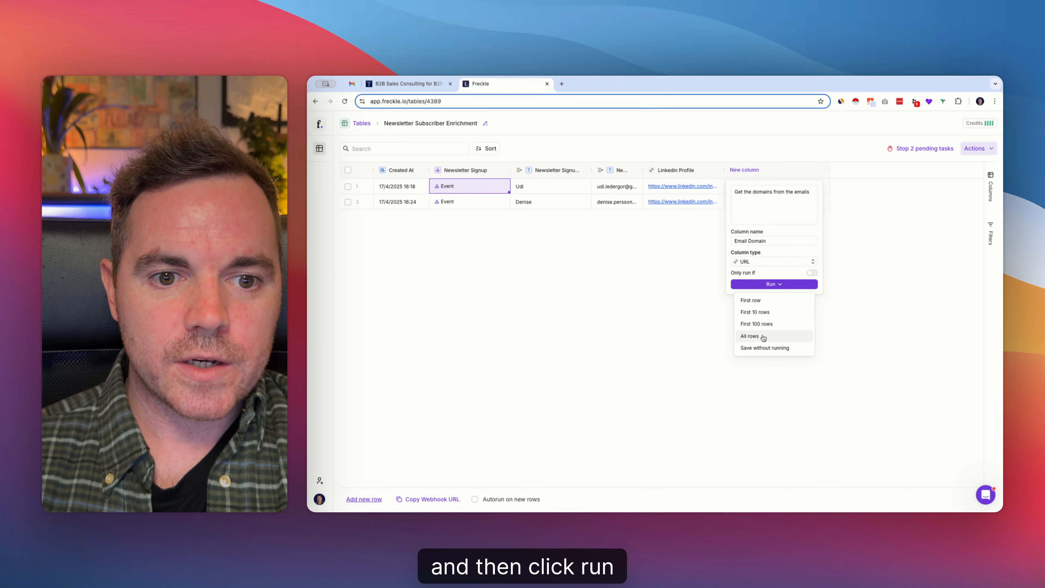
{"action": "left_click", "coordinate": [763, 338]}
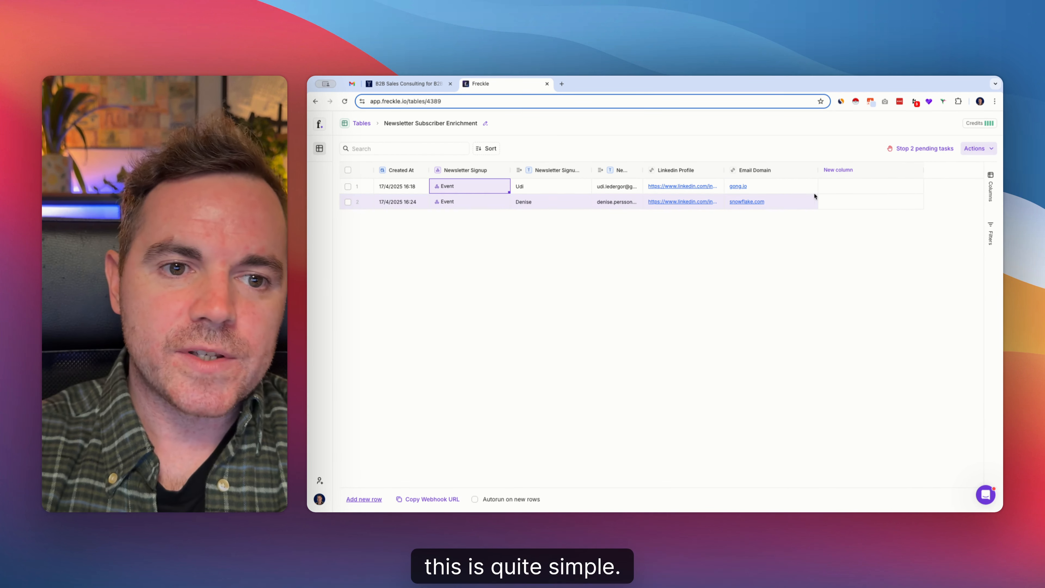
Add a long-text Company Summary column from the "Create company summary" template and run it on all rows
{"action": "left_click", "coordinate": [845, 172]}
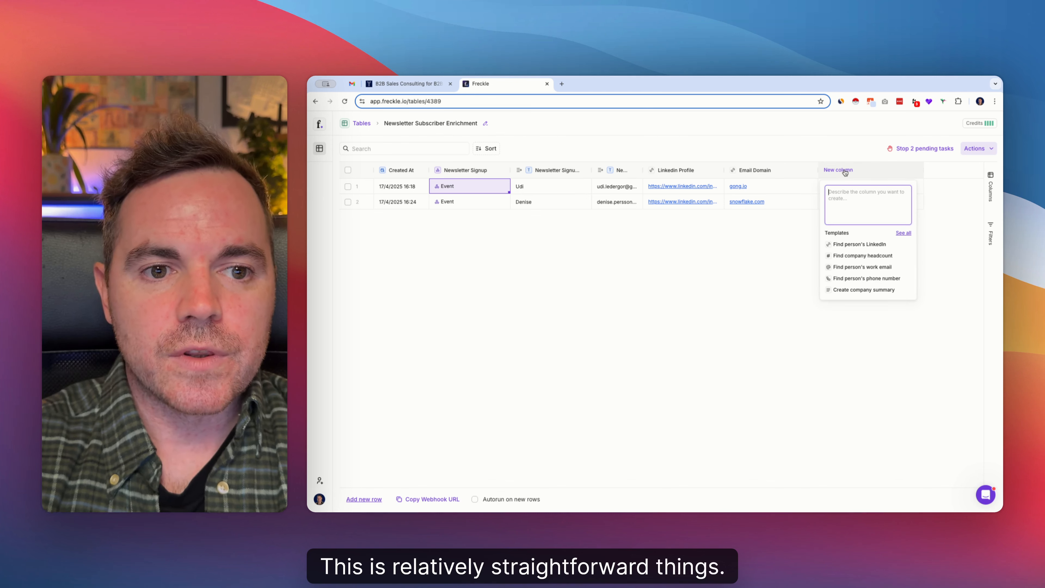
{"action": "left_click", "coordinate": [846, 290]}
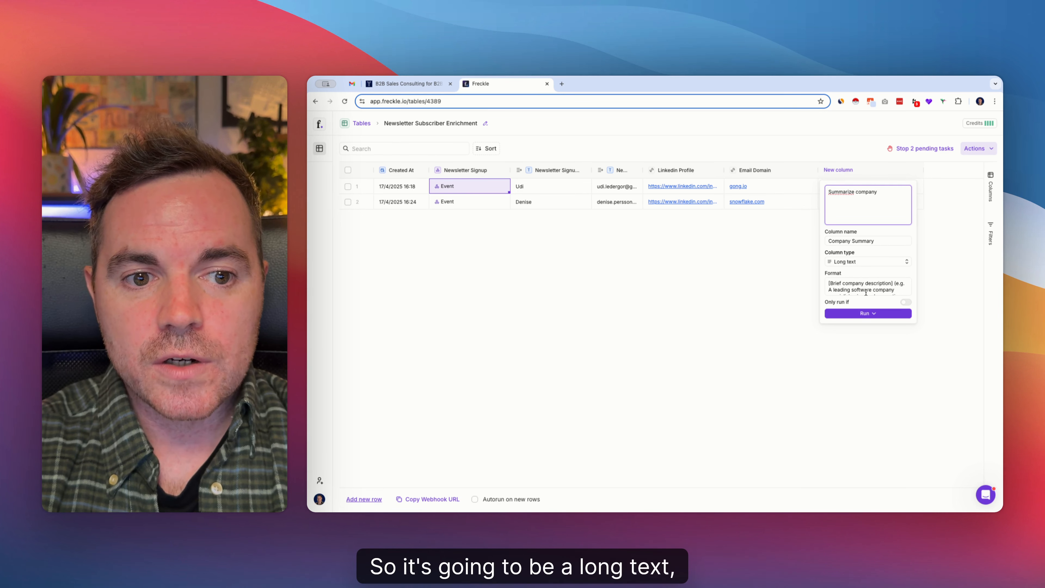
{"action": "scroll", "coordinate": [865, 288], "scroll_direction": "down", "scroll_amount": 3}
{"action": "left_click", "coordinate": [866, 314]}
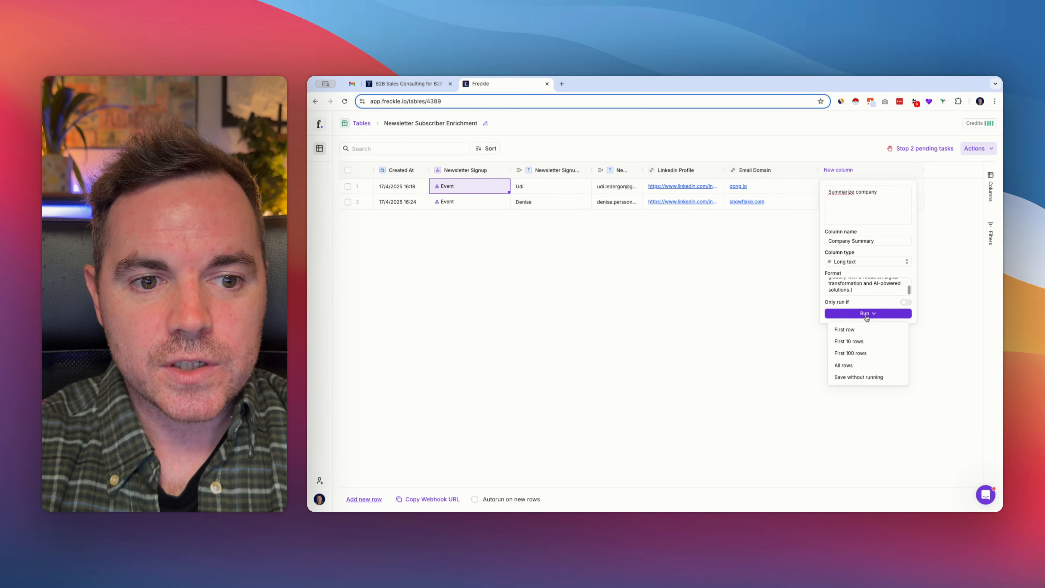
{"action": "left_click", "coordinate": [846, 365]}
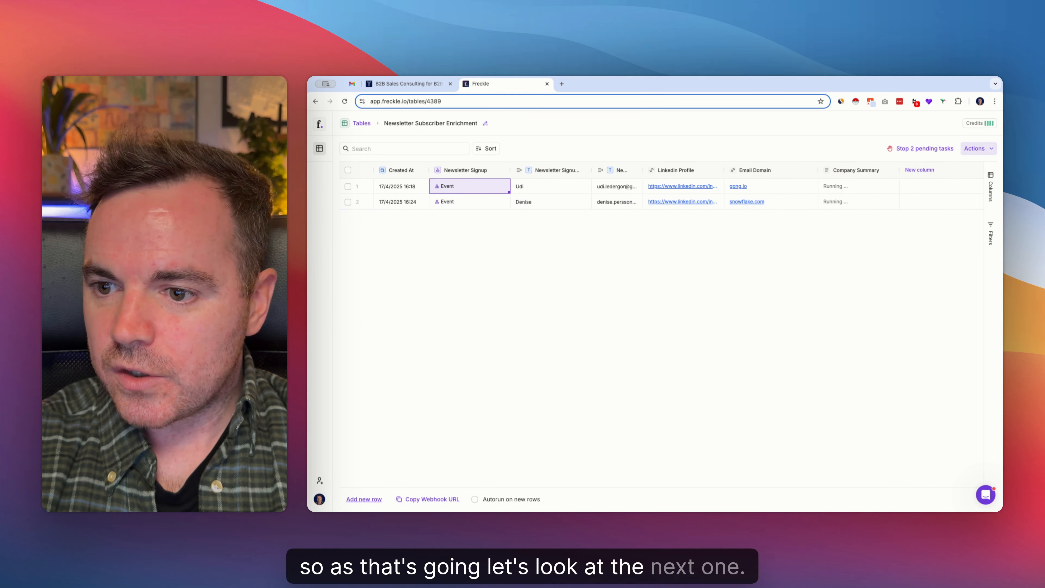
Find the "Classify business type (B2B, B2C, etc.)" template in the full template list and add it to the table as a new column
{"action": "scroll", "coordinate": [857, 208], "scroll_direction": "right", "scroll_amount": 1}
{"action": "scroll", "coordinate": [856, 208], "scroll_direction": "right", "scroll_amount": 1}
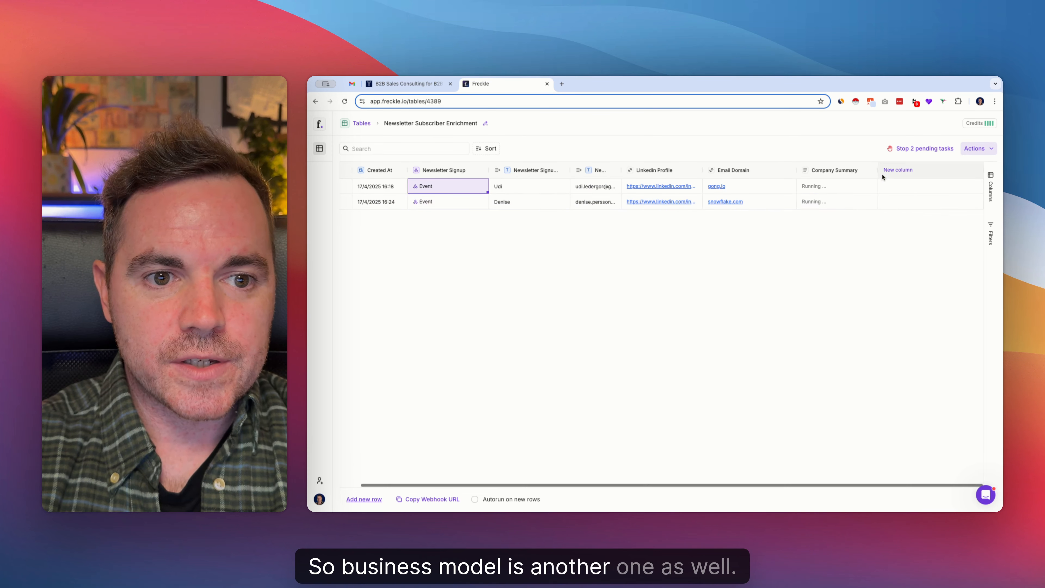
{"action": "left_click", "coordinate": [898, 170]}
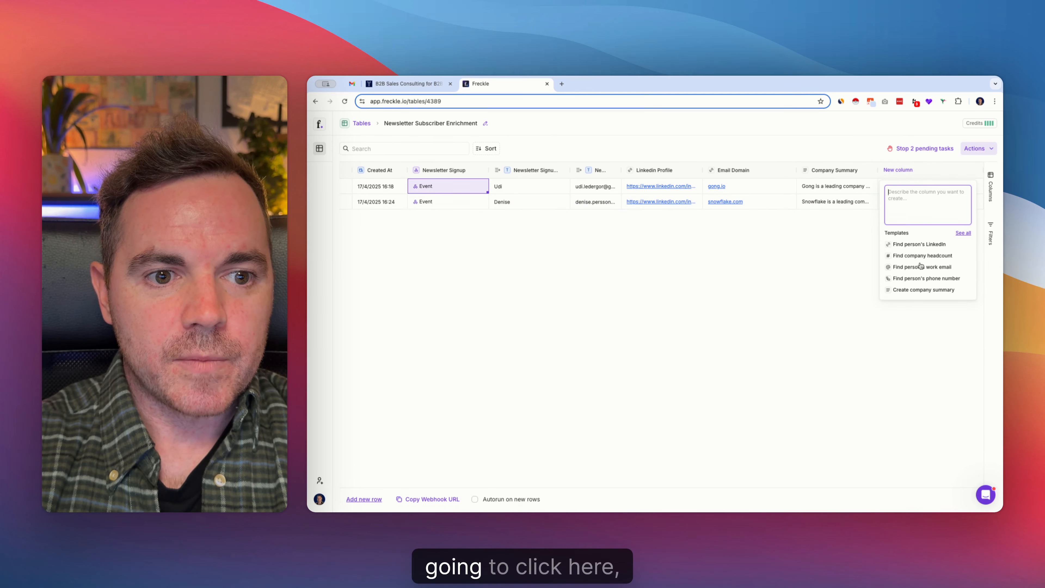
{"action": "left_click", "coordinate": [963, 233]}
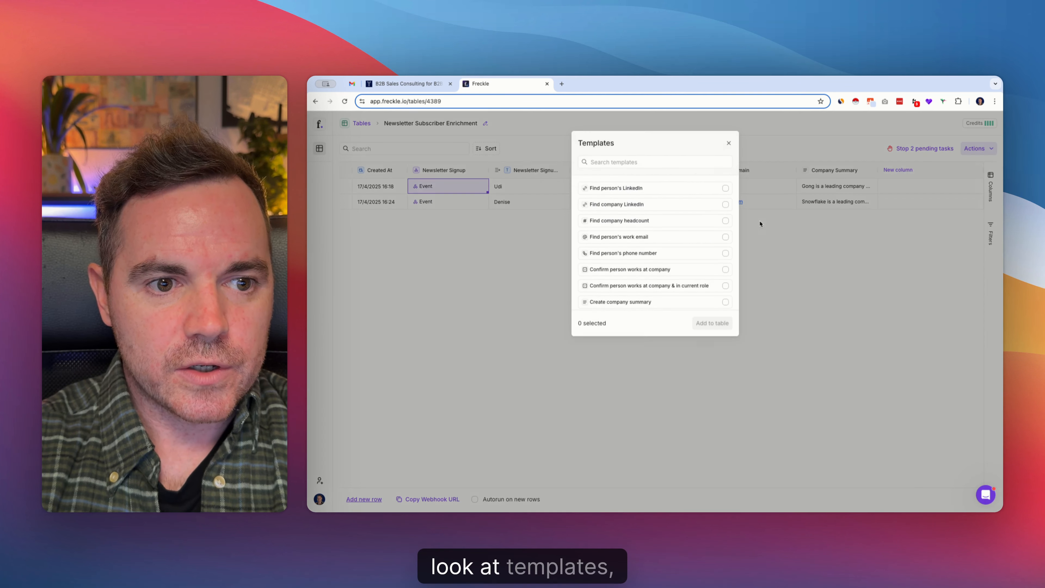
{"action": "left_click", "coordinate": [620, 162]}
{"action": "type", "text": "bu"}
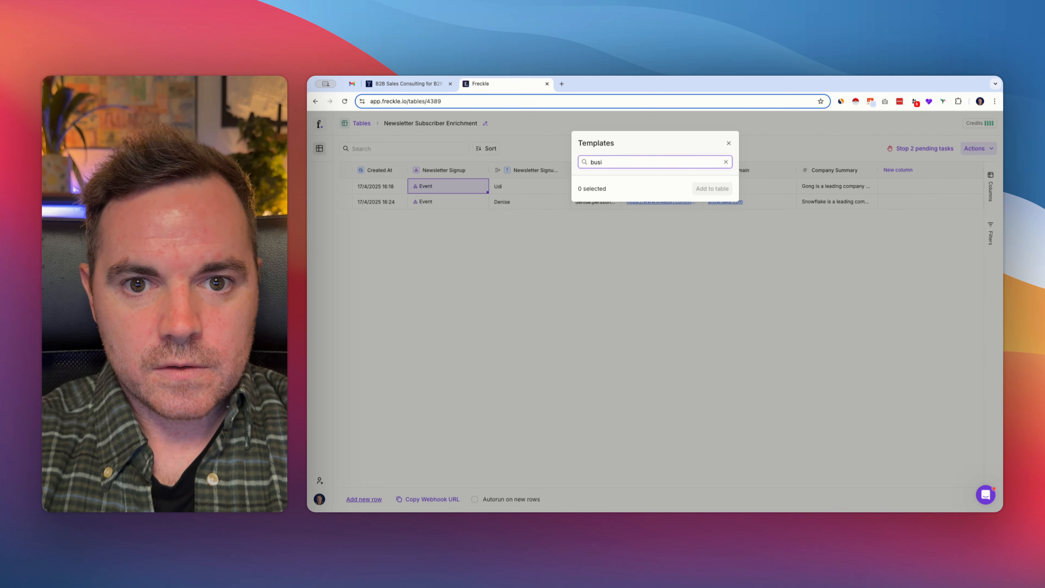
{"action": "type", "text": "si"}
{"action": "key", "text": "BackSpace"}
{"action": "key", "text": "BackSpace"}
{"action": "key", "text": "BackSpace"}
{"action": "key", "text": "BackSpace"}
{"action": "scroll", "coordinate": [641, 257], "scroll_direction": "down", "scroll_amount": 10}
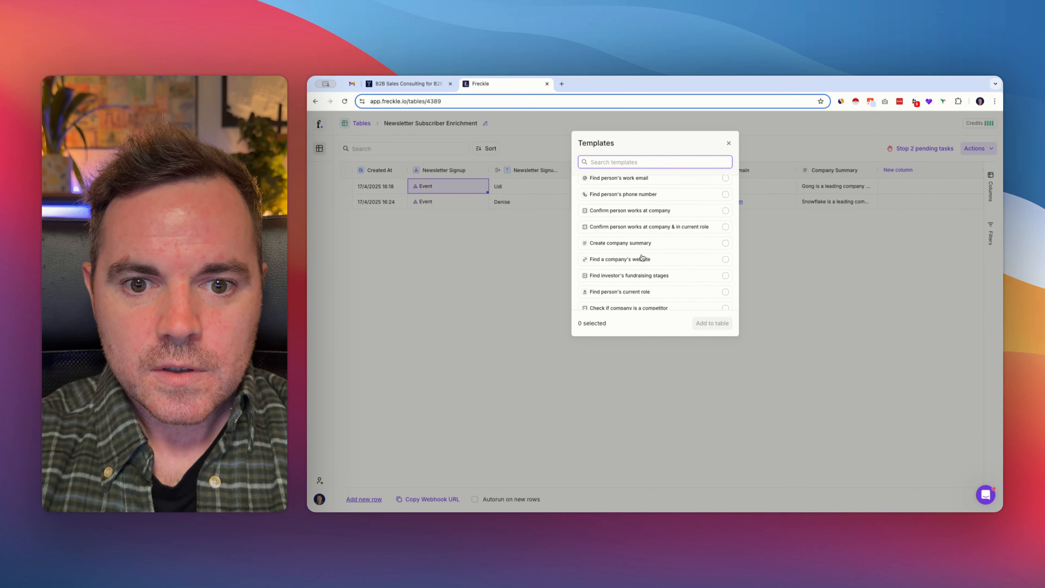
{"action": "scroll", "coordinate": [642, 257], "scroll_direction": "down", "scroll_amount": 1}
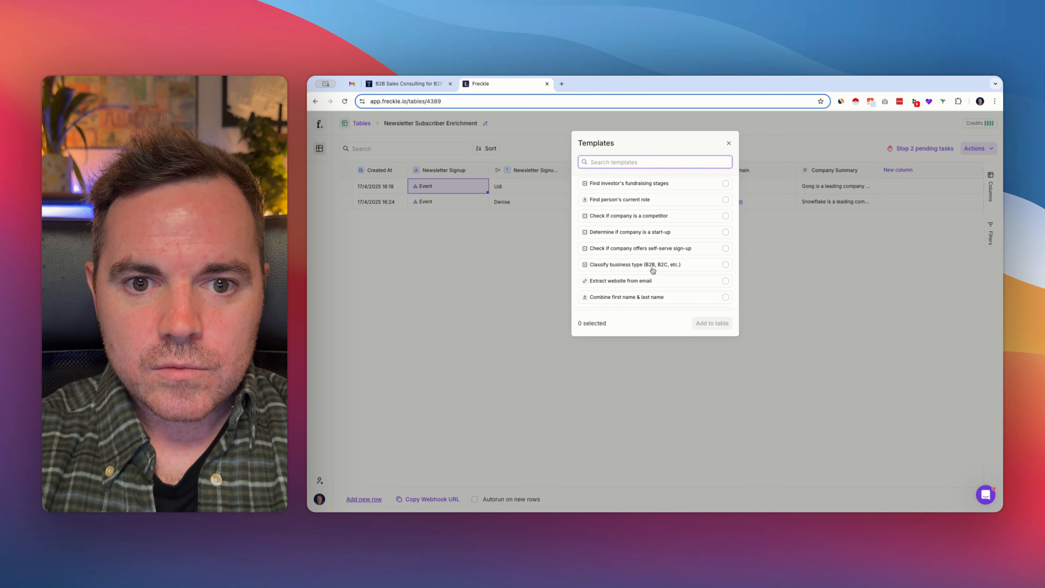
{"action": "left_click", "coordinate": [618, 267]}
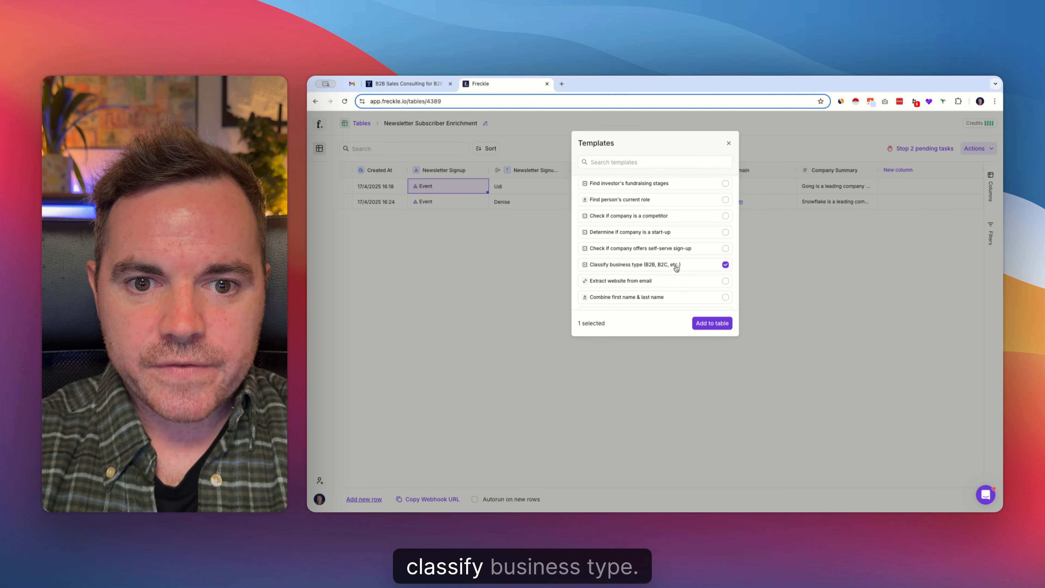
{"action": "left_click", "coordinate": [706, 326]}
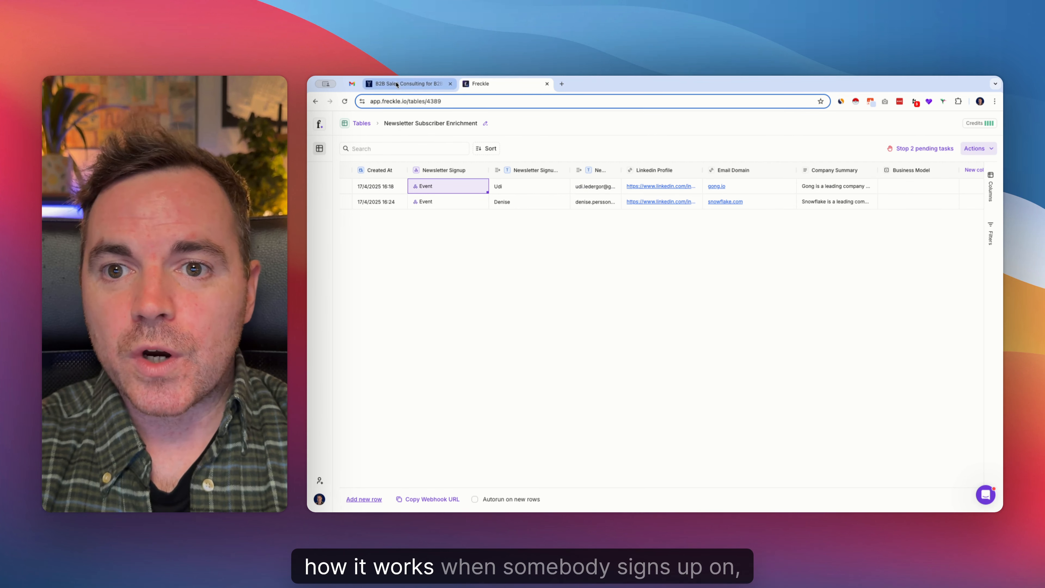
Run the Business Model column for both subscriber rows
{"action": "scroll", "coordinate": [806, 190], "scroll_direction": "right", "scroll_amount": 2}
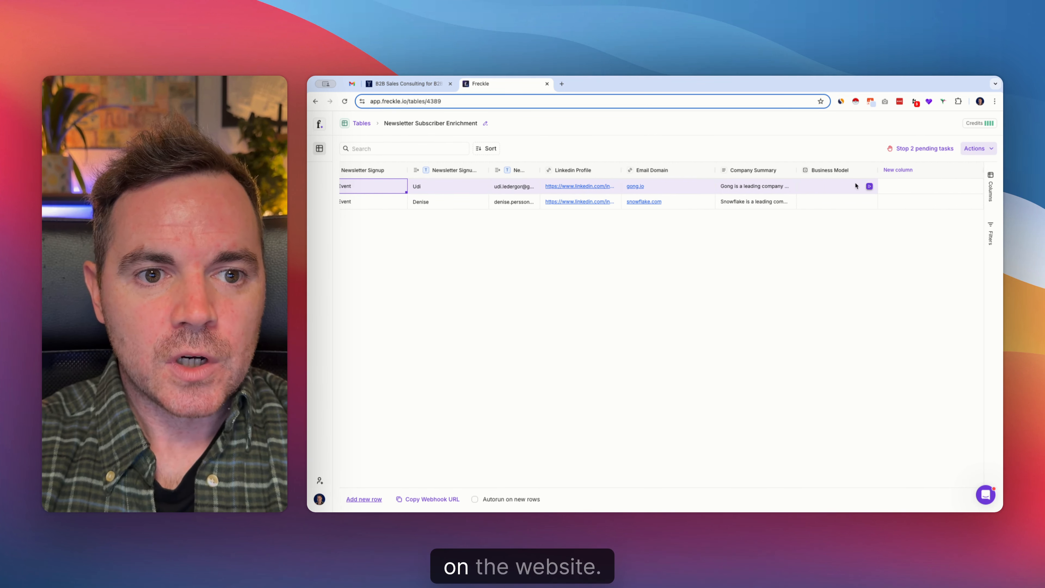
{"action": "left_click", "coordinate": [869, 187]}
{"action": "left_click", "coordinate": [869, 202]}
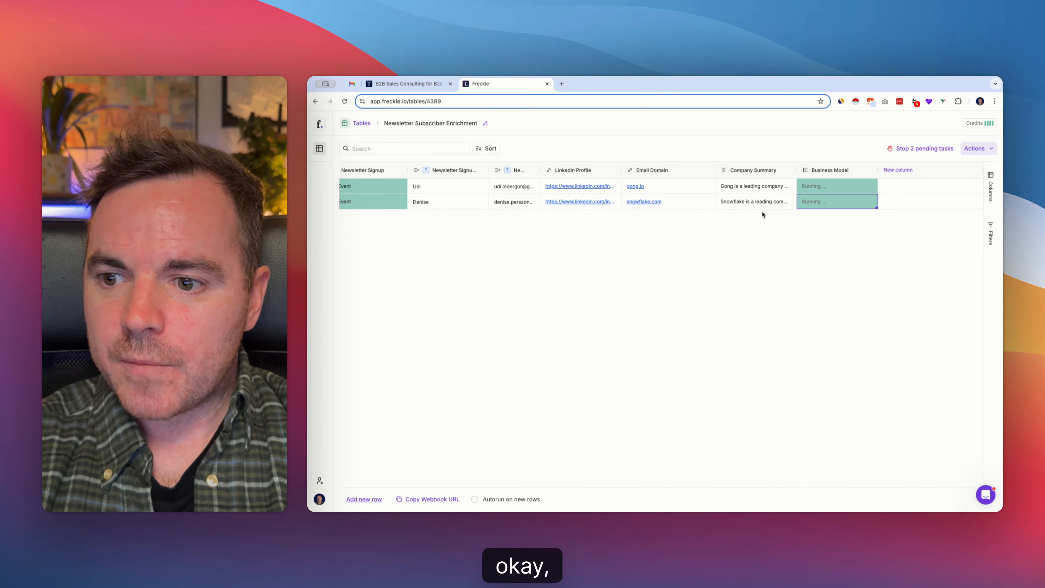
Add an employee count column described as "how many employees does the company have?" and run it on all rows
{"action": "left_click", "coordinate": [901, 173]}
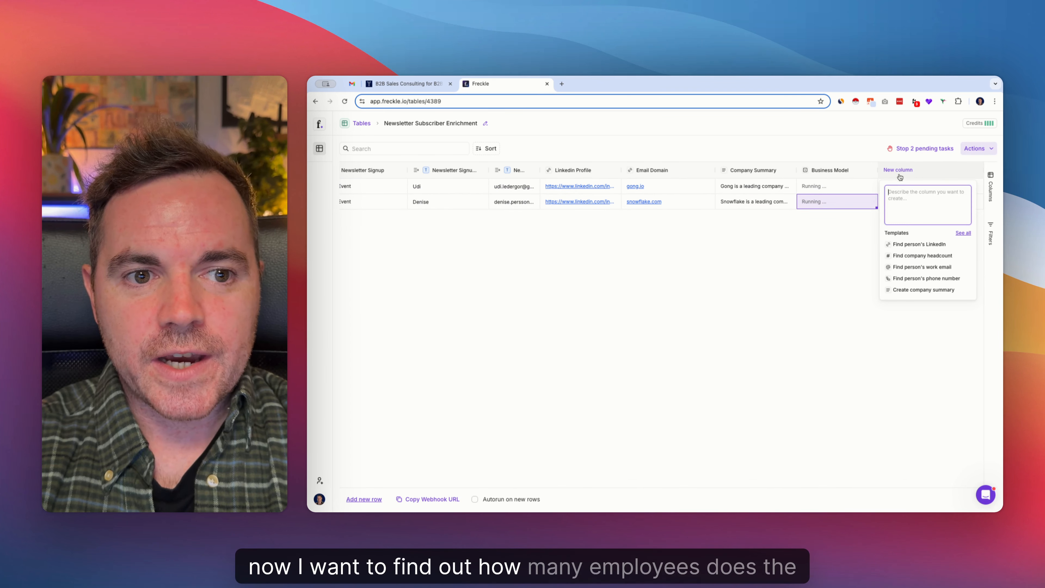
{"action": "type", "text": "how"}
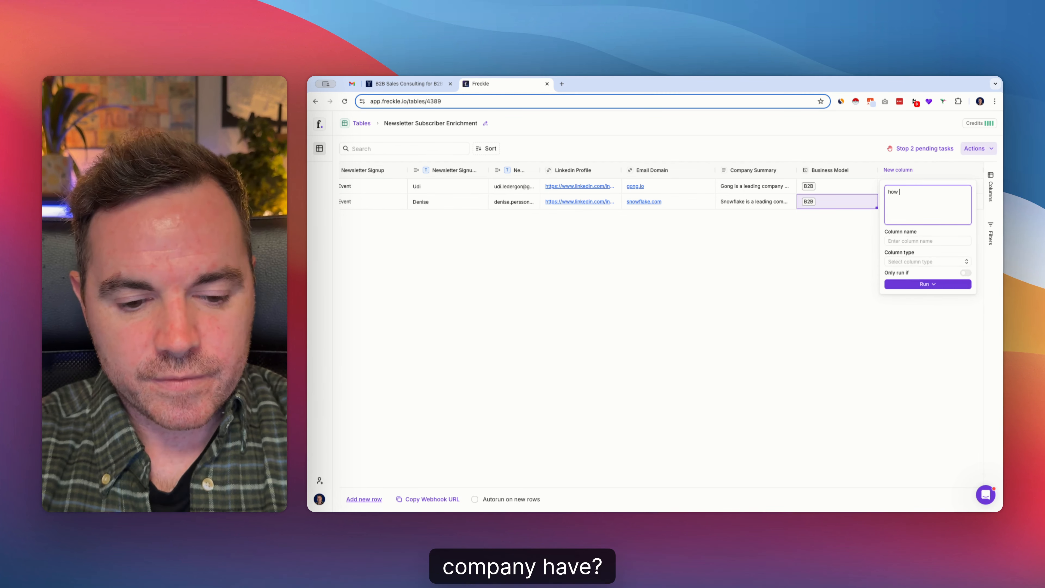
{"action": "type", "text": " many emplo"}
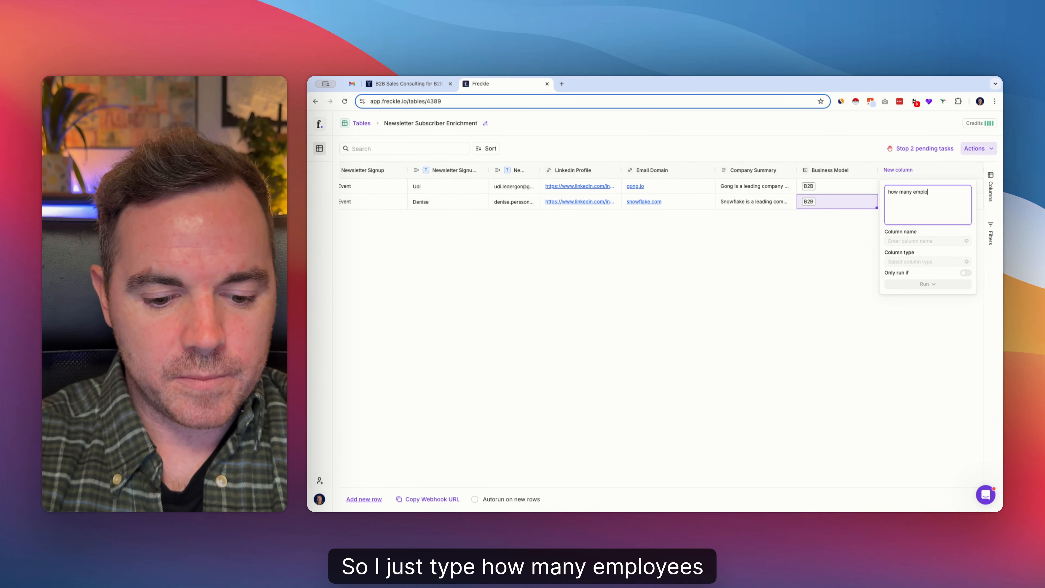
{"action": "type", "text": "yees does the compa"}
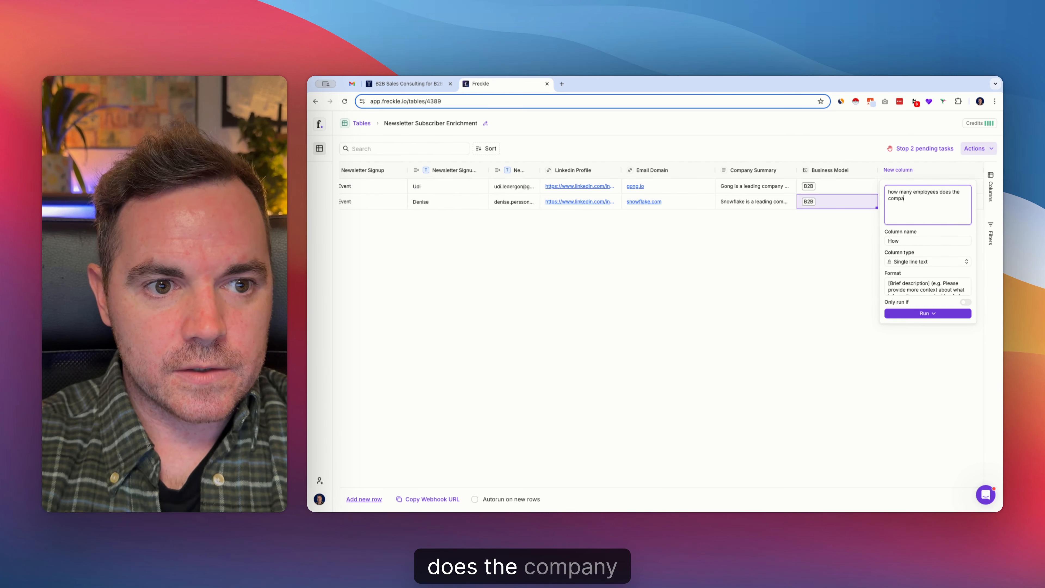
{"action": "type", "text": "n "}
{"action": "type", "text": "ha"}
{"action": "key", "text": "BackSpace"}
{"action": "key", "text": "BackSpace"}
{"action": "key", "text": "BackSpace"}
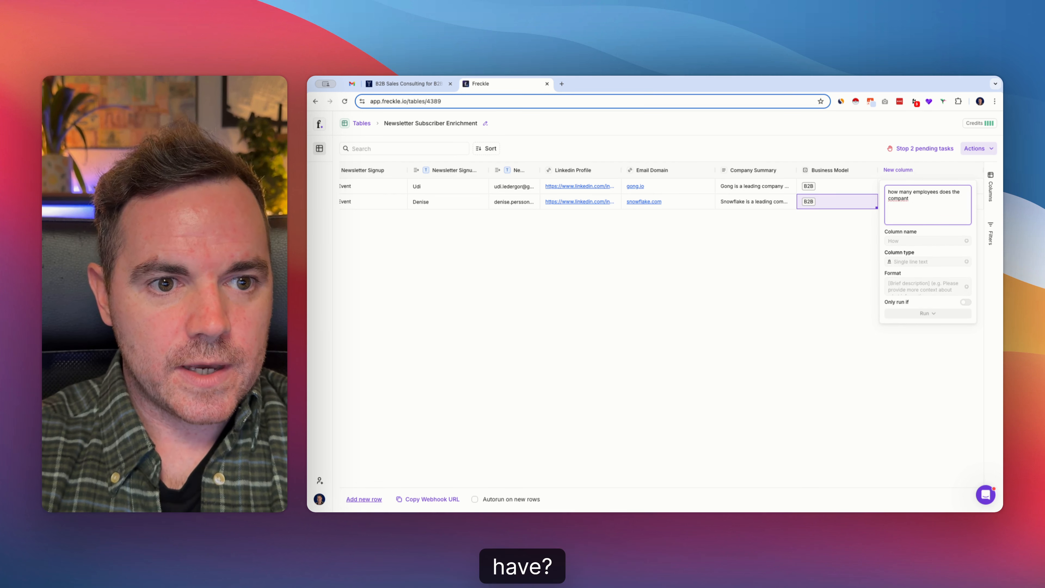
{"action": "type", "text": "y have?"}
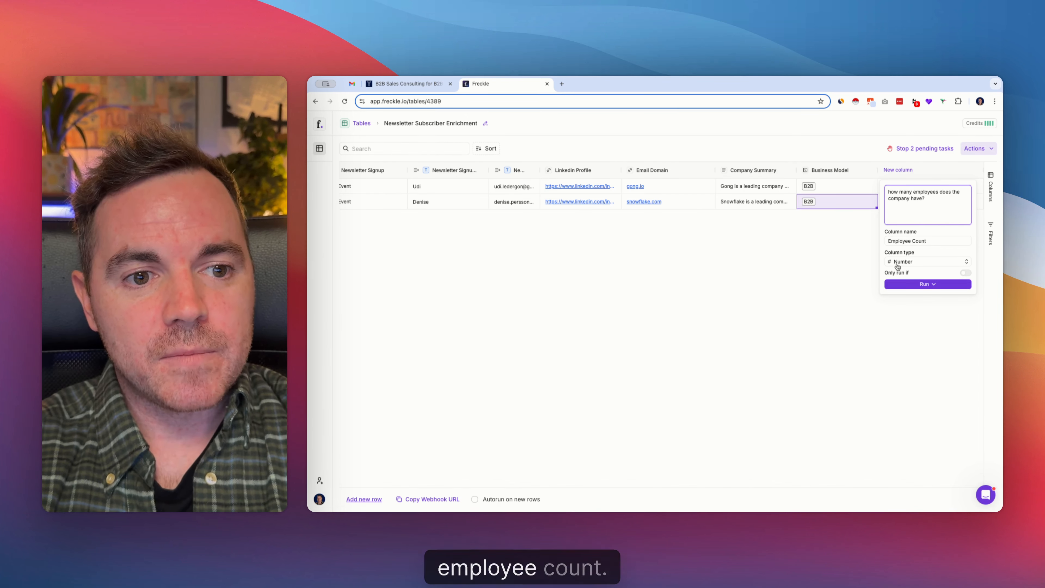
{"action": "left_click", "coordinate": [921, 287]}
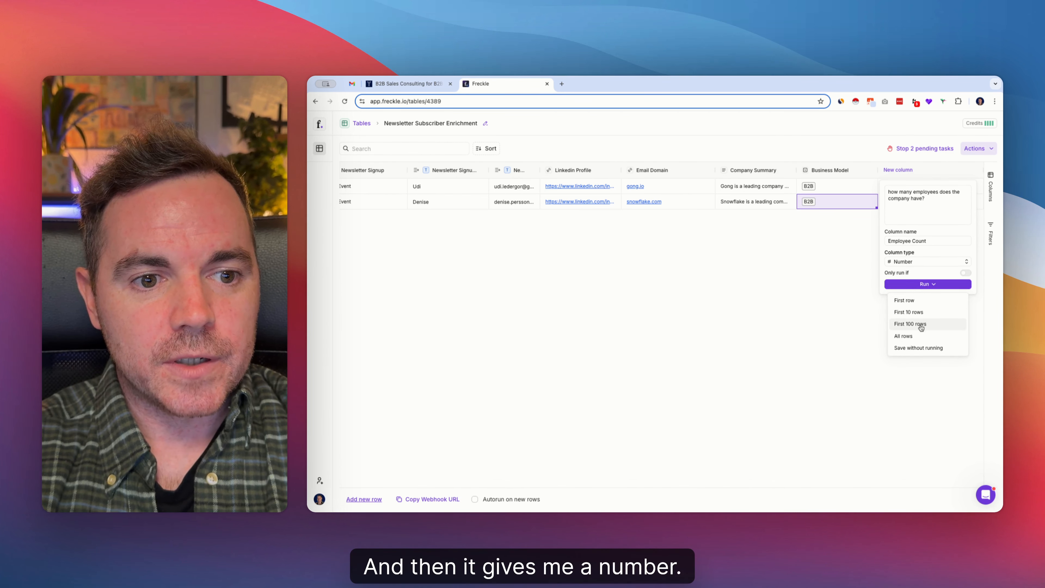
{"action": "left_click", "coordinate": [903, 336]}
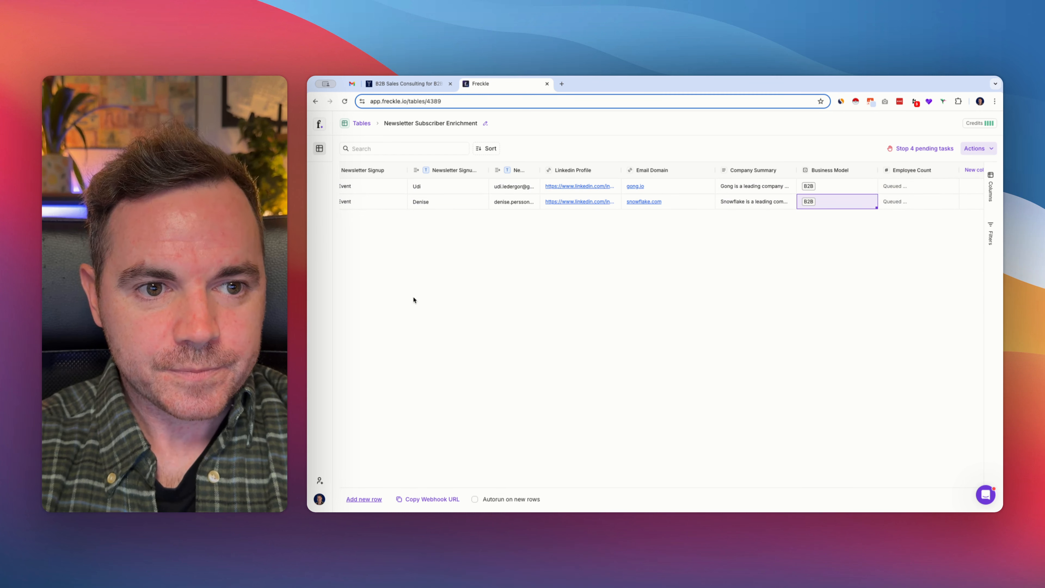
Add a marketing team size column described as "How many people in the marketing department?" and run it on all rows
{"action": "scroll", "coordinate": [733, 209], "scroll_direction": "right", "scroll_amount": 2}
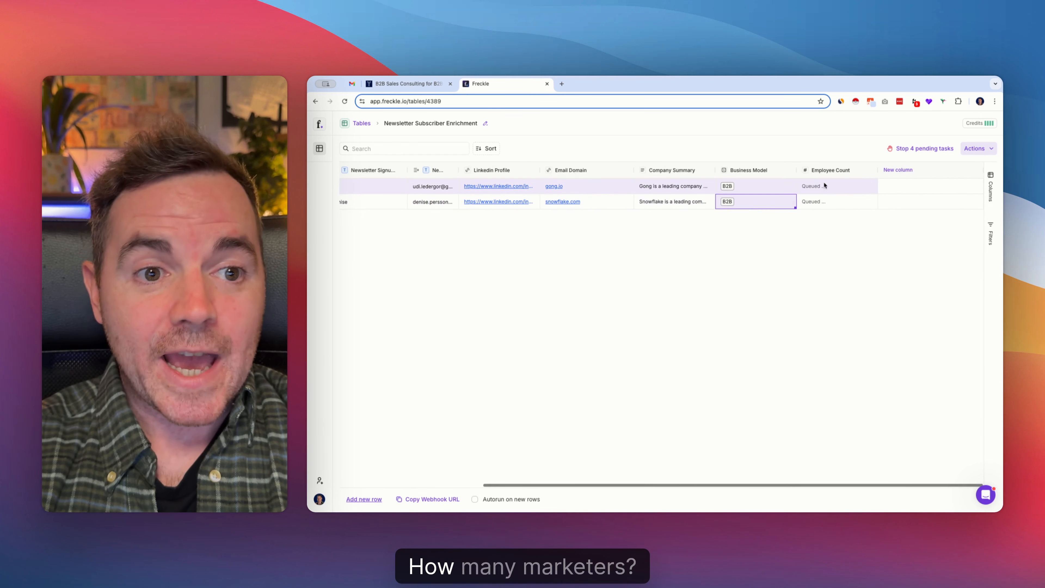
{"action": "left_click", "coordinate": [899, 170]}
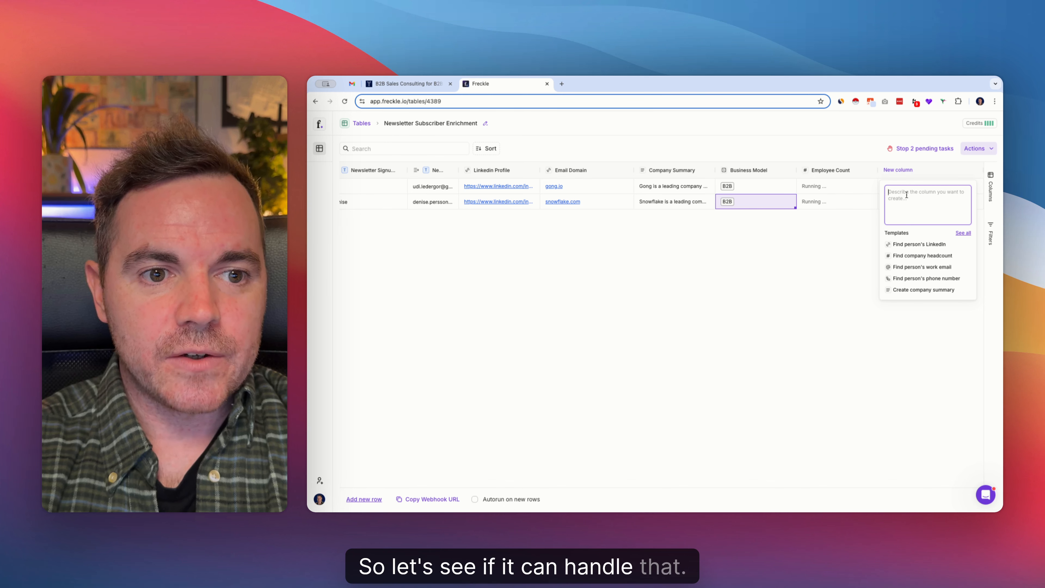
{"action": "type", "text": "How many peopl"}
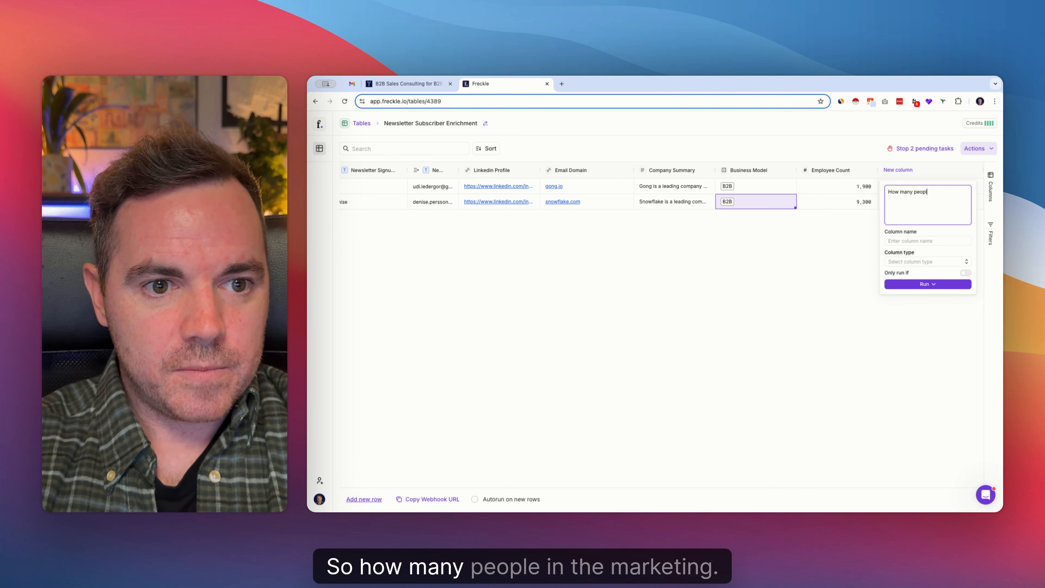
{"action": "type", "text": "e in the matketing"}
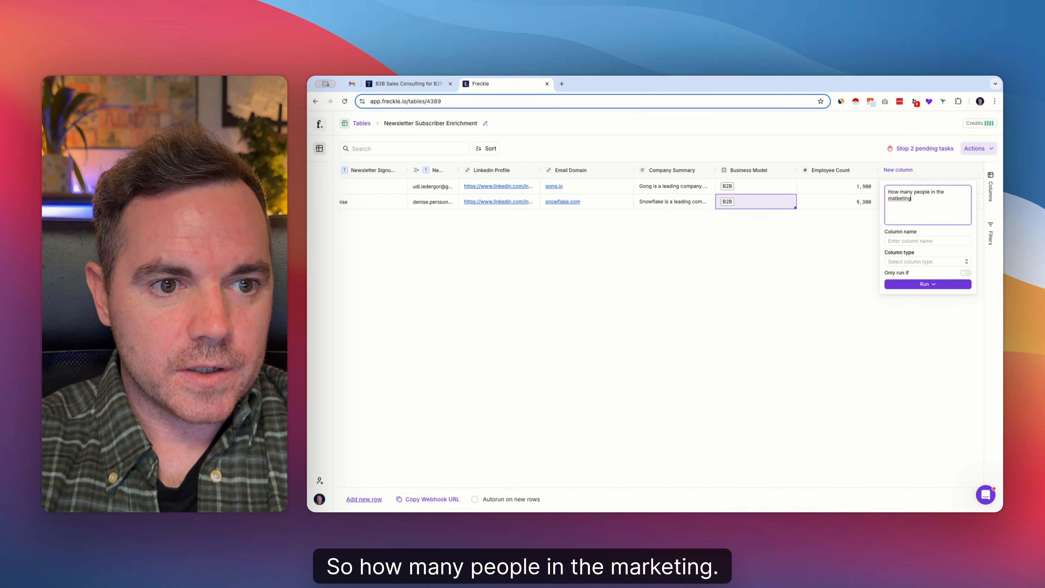
{"action": "key", "text": "BackSpace"}
{"action": "key", "text": "BackSpace"}
{"action": "key", "text": "BackSpace"}
{"action": "key", "text": "BackSpace"}
{"action": "key", "text": "BackSpace"}
{"action": "key", "text": "BackSpace"}
{"action": "key", "text": "BackSpace"}
{"action": "type", "text": "rket"}
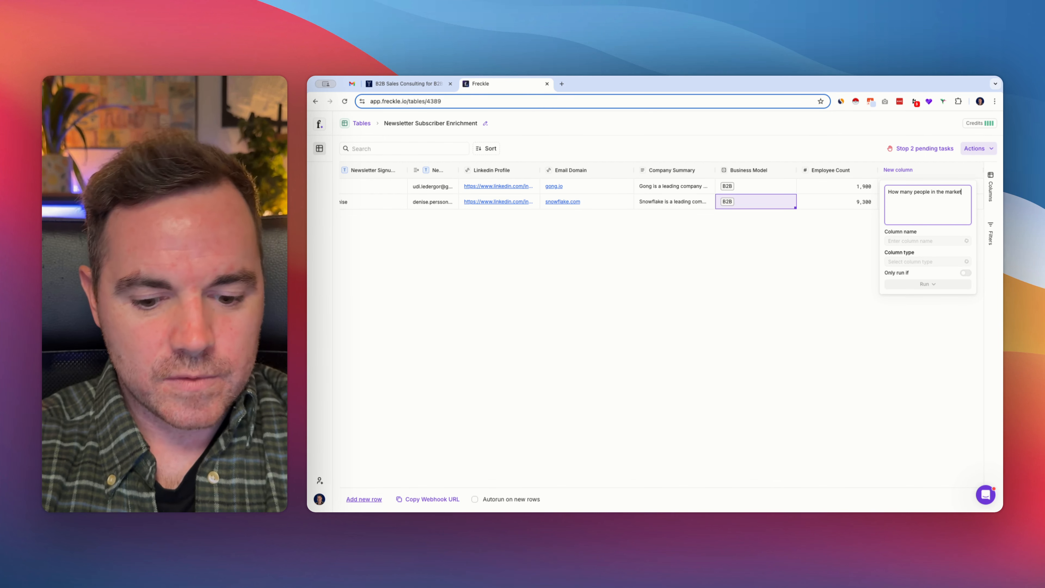
{"action": "type", "text": "ing de"}
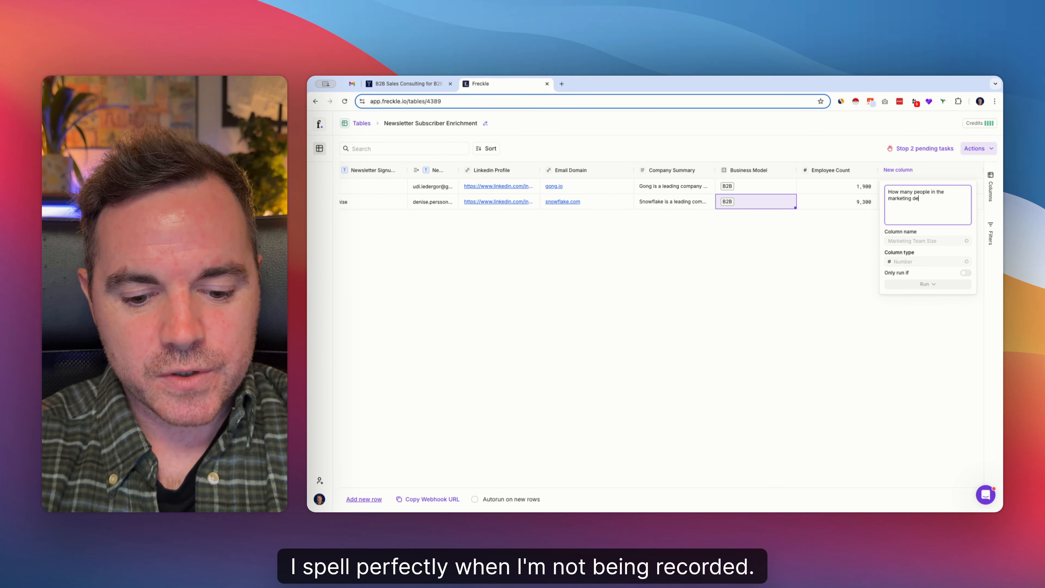
{"action": "type", "text": "partment?"}
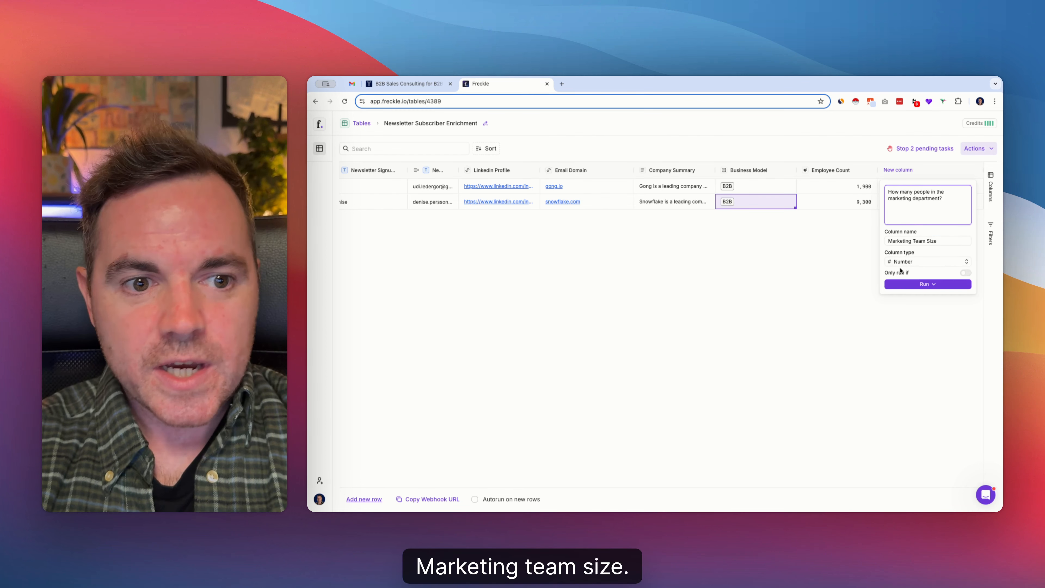
{"action": "left_click", "coordinate": [924, 284]}
{"action": "left_click", "coordinate": [913, 333]}
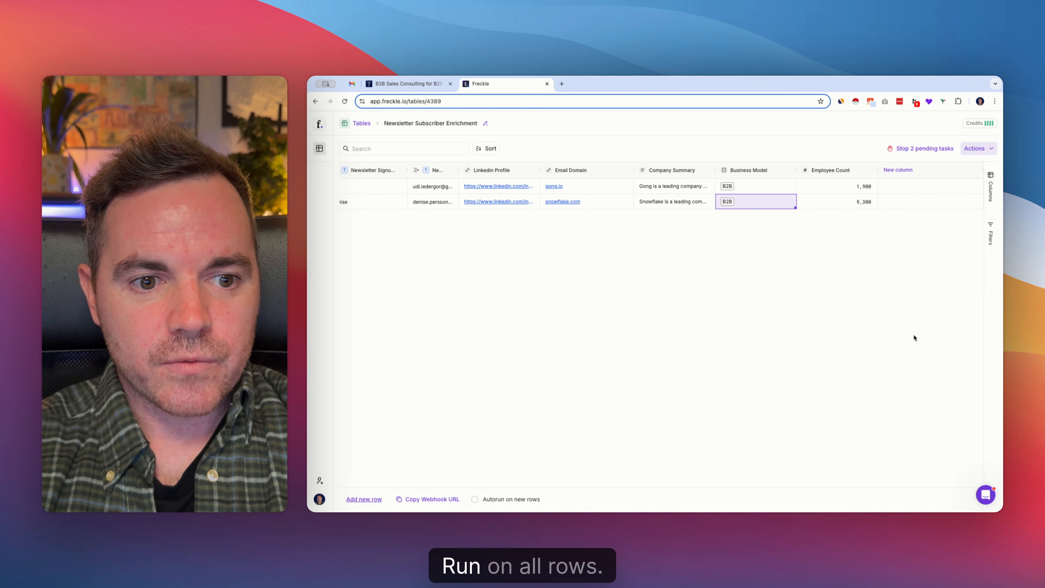
Examine the company summary results for Gong and Snowflake, including their reasoning and sources
{"action": "left_click", "coordinate": [671, 188]}
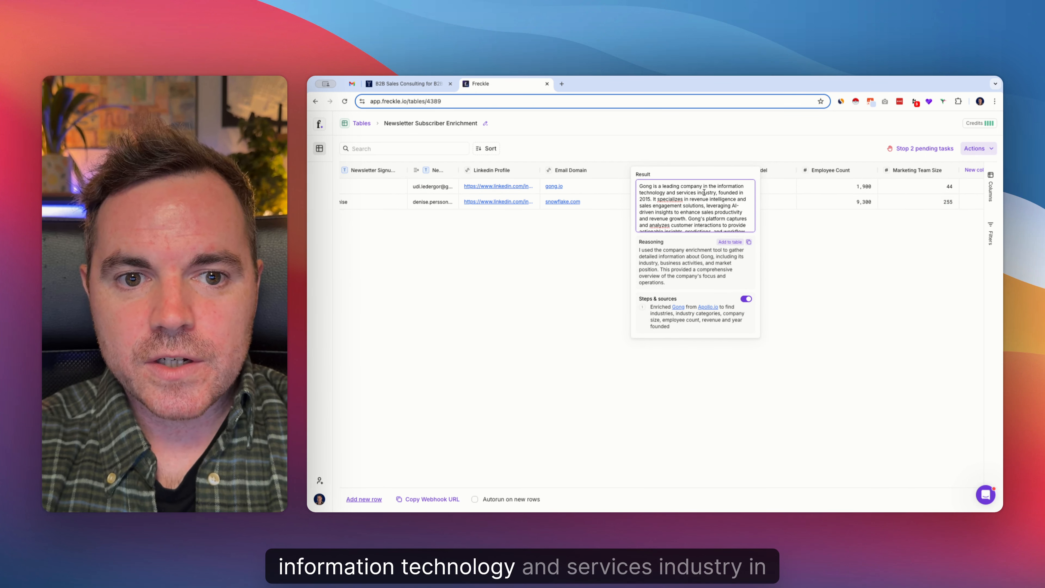
{"action": "left_click_drag", "start_coordinate": [729, 199], "coordinate": [712, 212]}
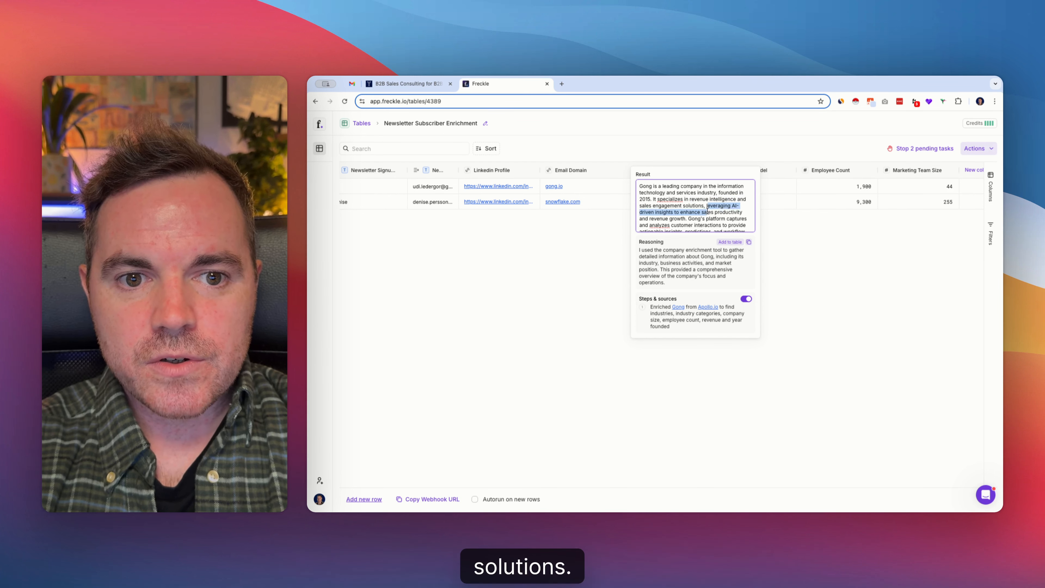
{"action": "scroll", "coordinate": [700, 210], "scroll_direction": "down", "scroll_amount": 3}
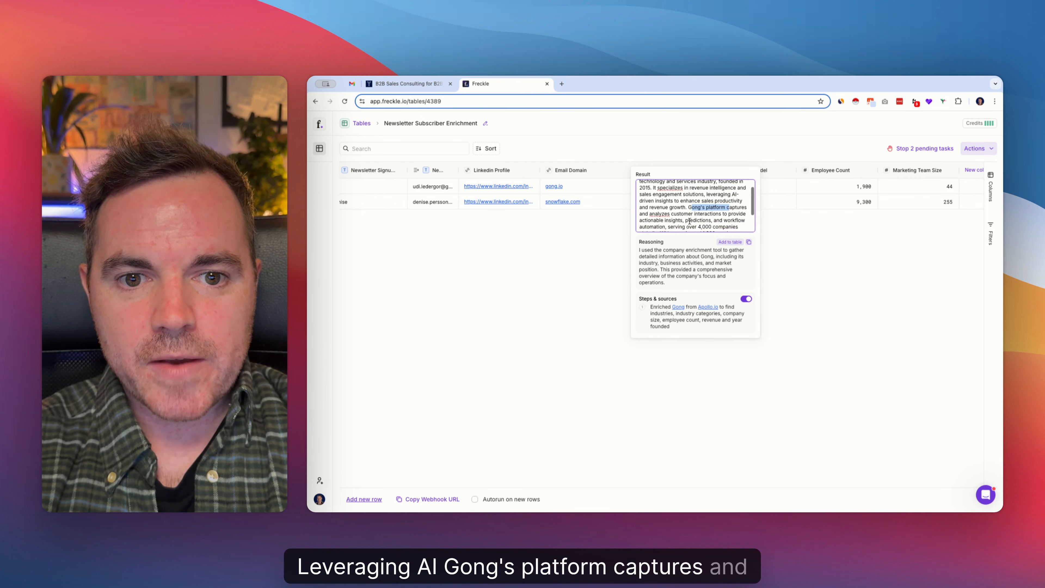
{"action": "scroll", "coordinate": [669, 209], "scroll_direction": "down", "scroll_amount": 2}
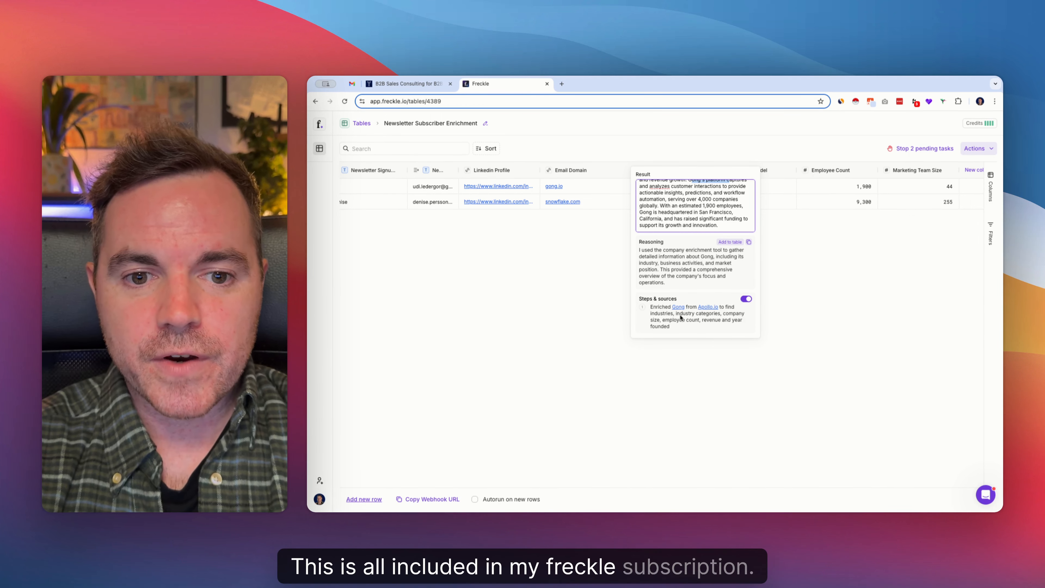
{"action": "left_click", "coordinate": [788, 217]}
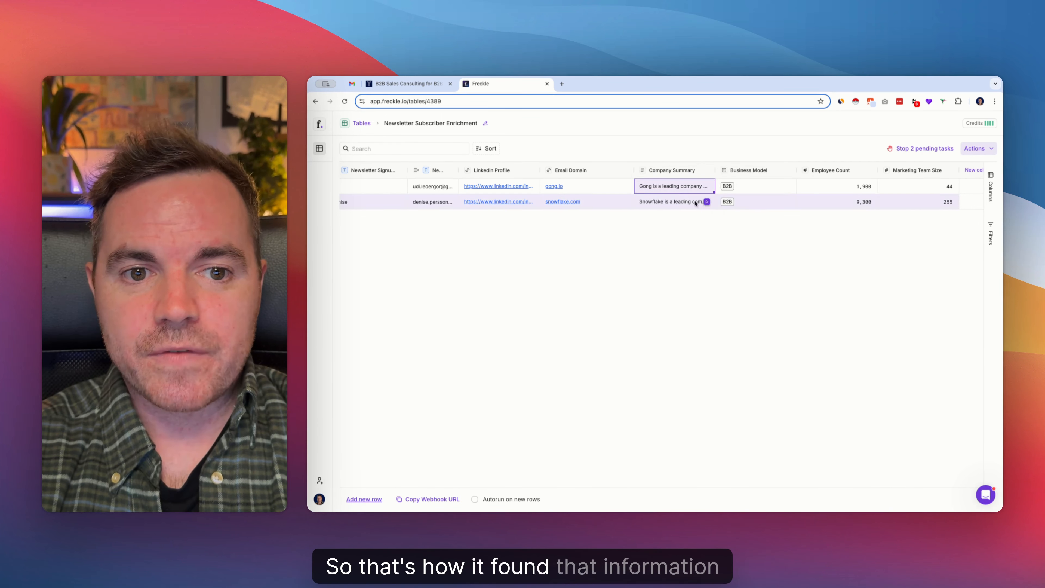
{"action": "left_click", "coordinate": [695, 203]}
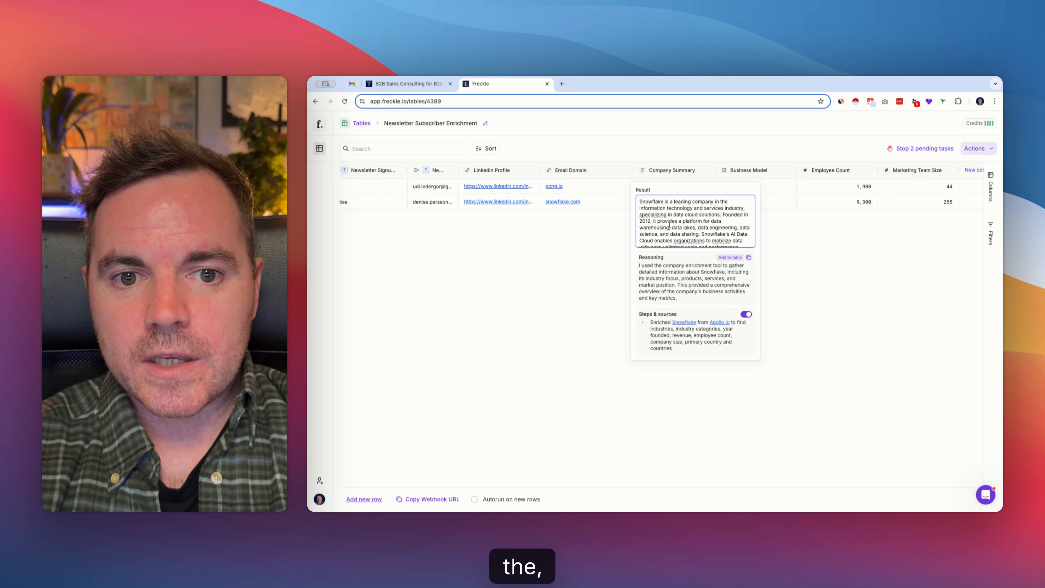
{"action": "left_click", "coordinate": [834, 216]}
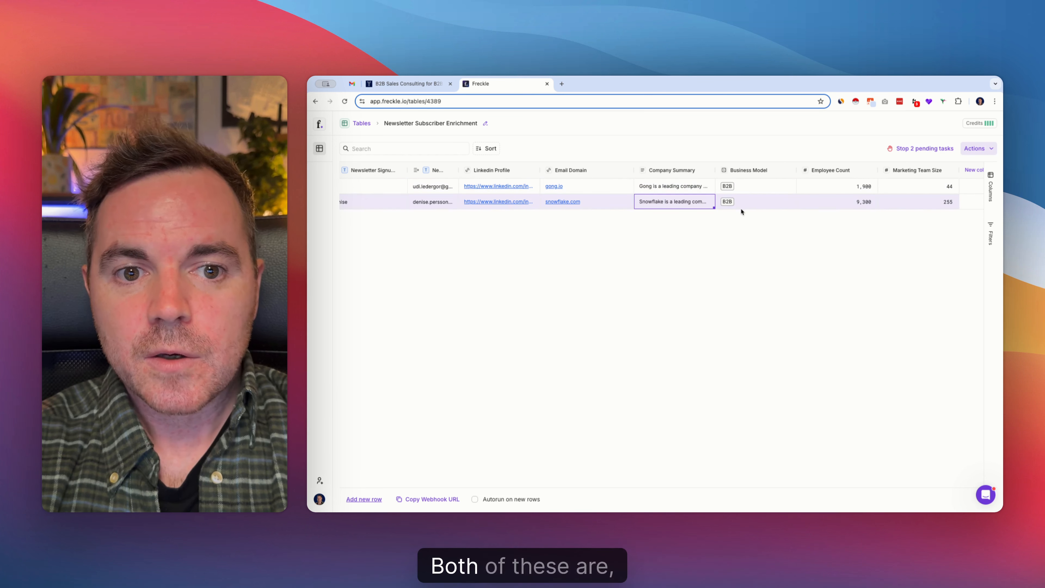
Inspect the reasoning and sources behind the Employee Count values of Gong and Snowflake
{"action": "left_click", "coordinate": [844, 185]}
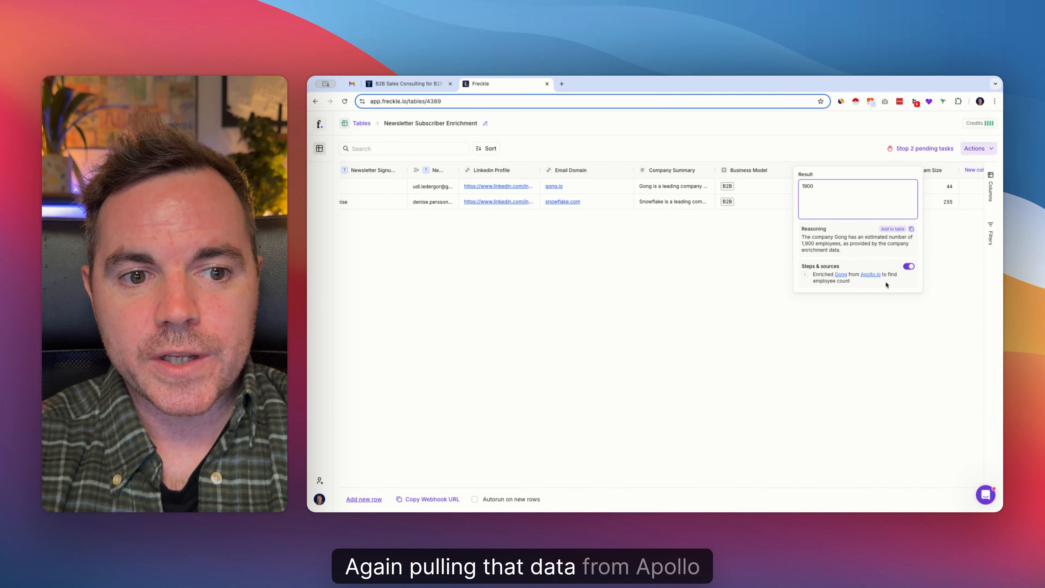
{"action": "left_click", "coordinate": [846, 318]}
{"action": "double_click", "coordinate": [845, 202]}
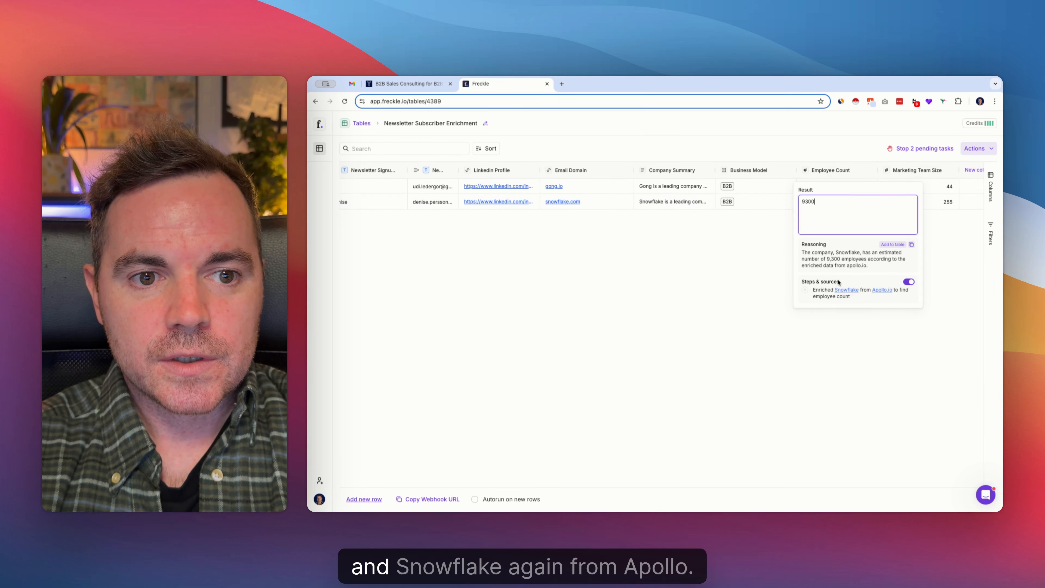
Inspect the reasoning and sources behind the Marketing Team Size values of Gong and Snowflake
{"action": "left_click", "coordinate": [939, 237]}
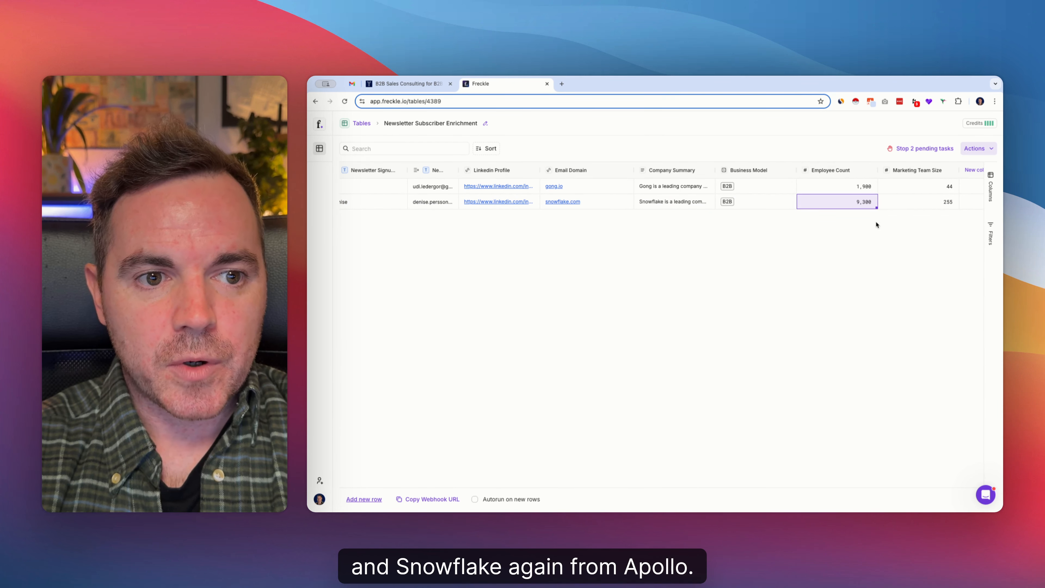
{"action": "scroll", "coordinate": [876, 221], "scroll_direction": "right", "scroll_amount": 4}
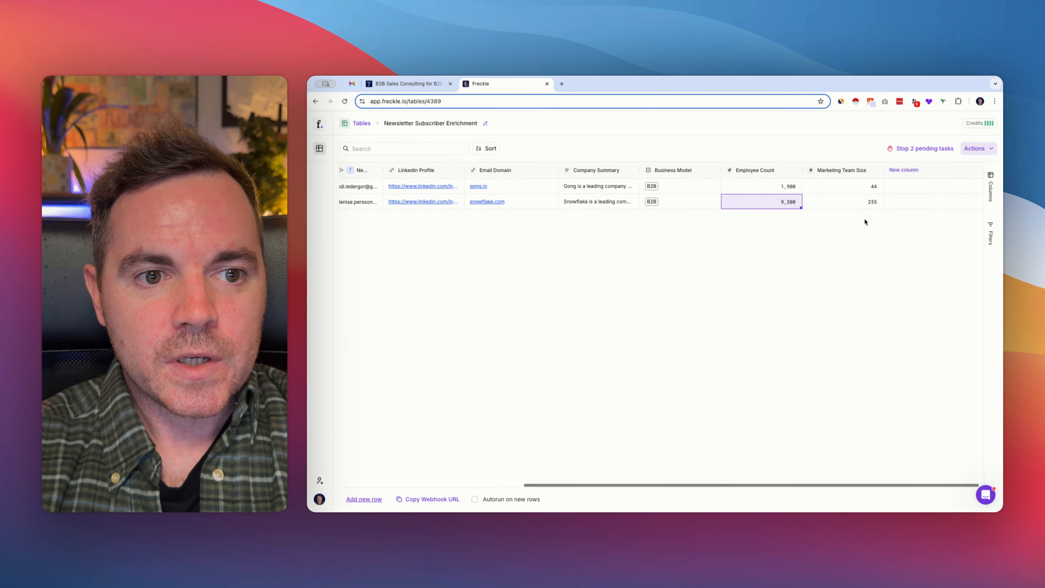
{"action": "double_click", "coordinate": [844, 189]}
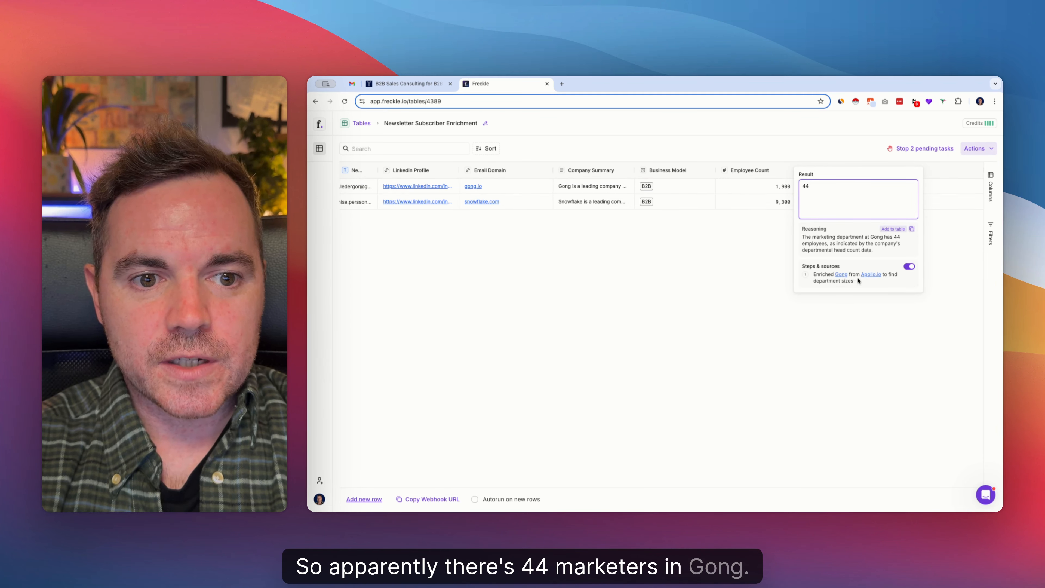
{"action": "left_click", "coordinate": [864, 292]}
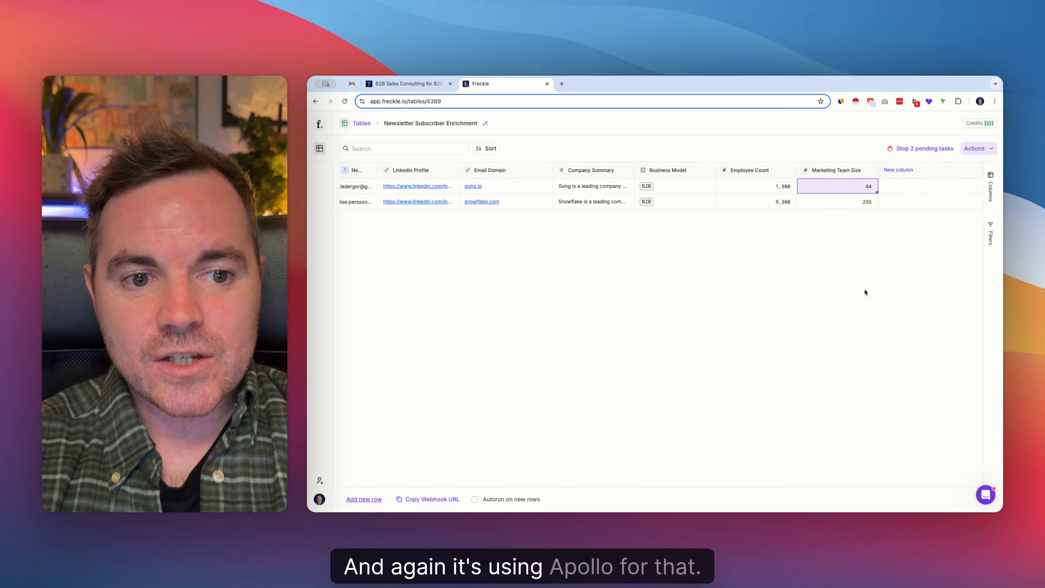
{"action": "double_click", "coordinate": [851, 205]}
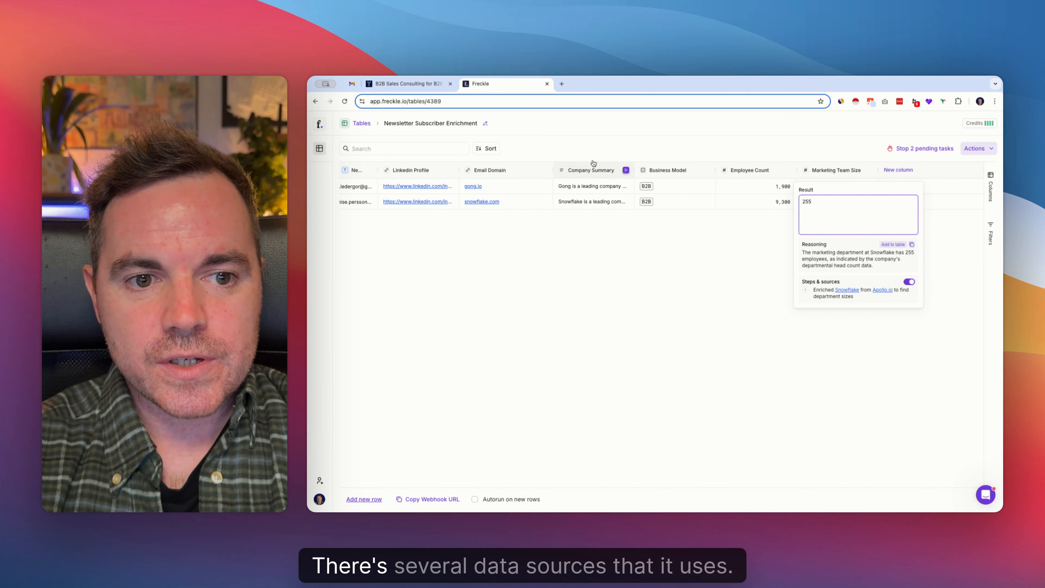
{"action": "left_click", "coordinate": [828, 331]}
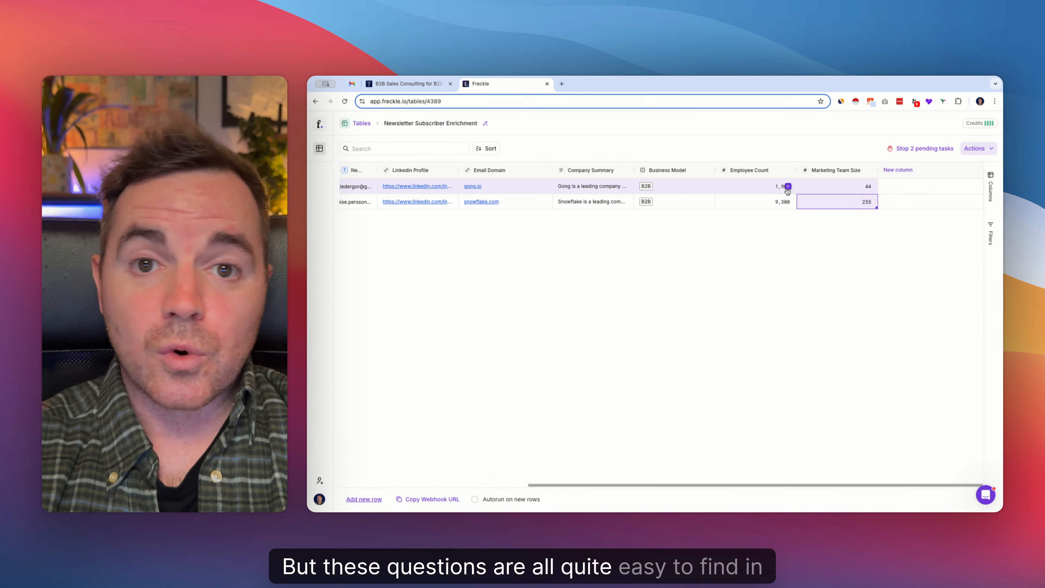
{"action": "scroll", "coordinate": [788, 191], "scroll_direction": "left", "scroll_amount": 1}
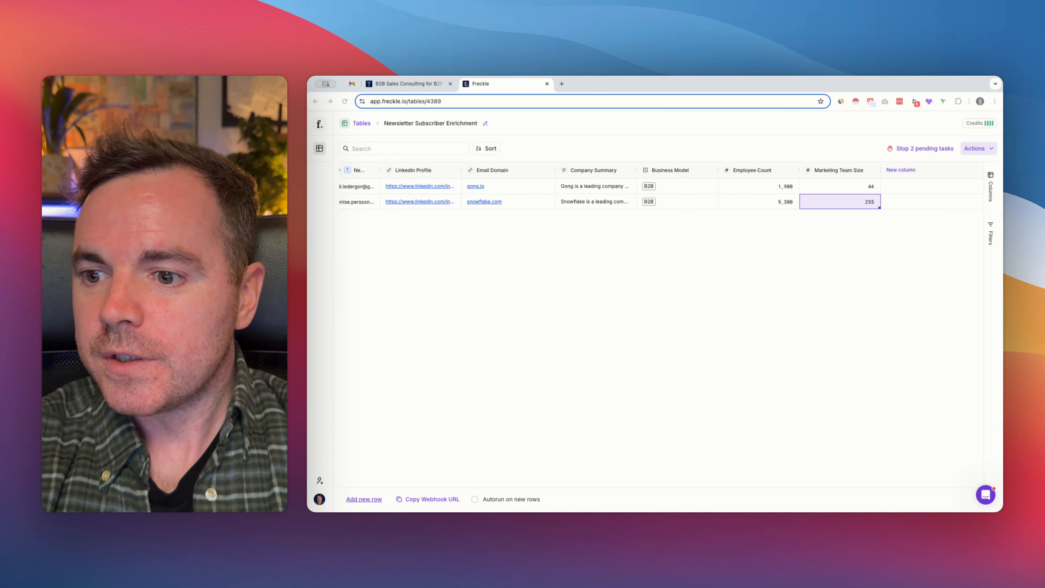
Add a LinkedIn Content Focus multi-select column described as "Tell me what content this person posts about on Linkedin" and run it on the first 100 rows
{"action": "left_click", "coordinate": [910, 170]}
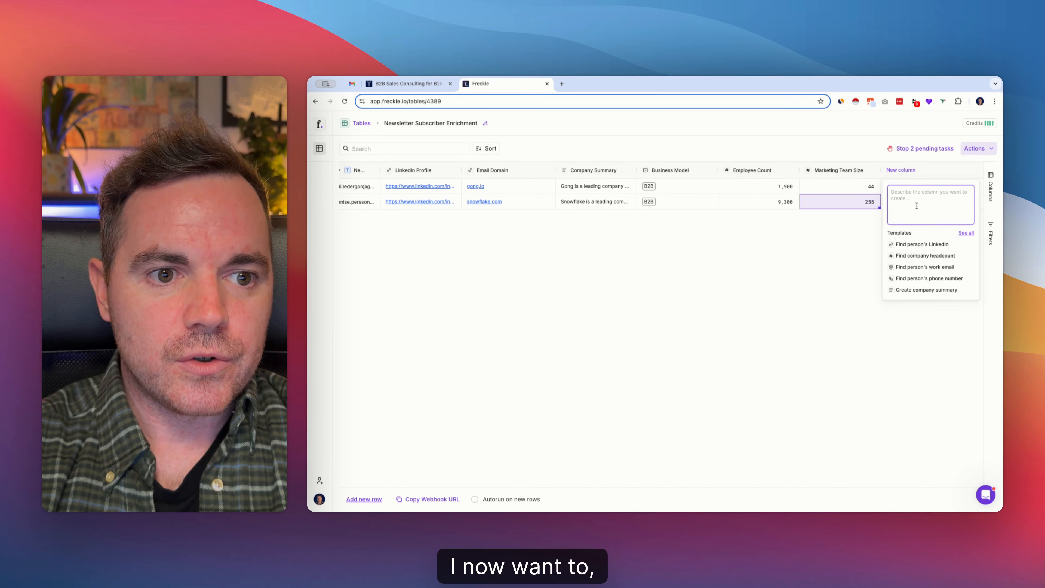
{"action": "type", "text": "Tell me what"}
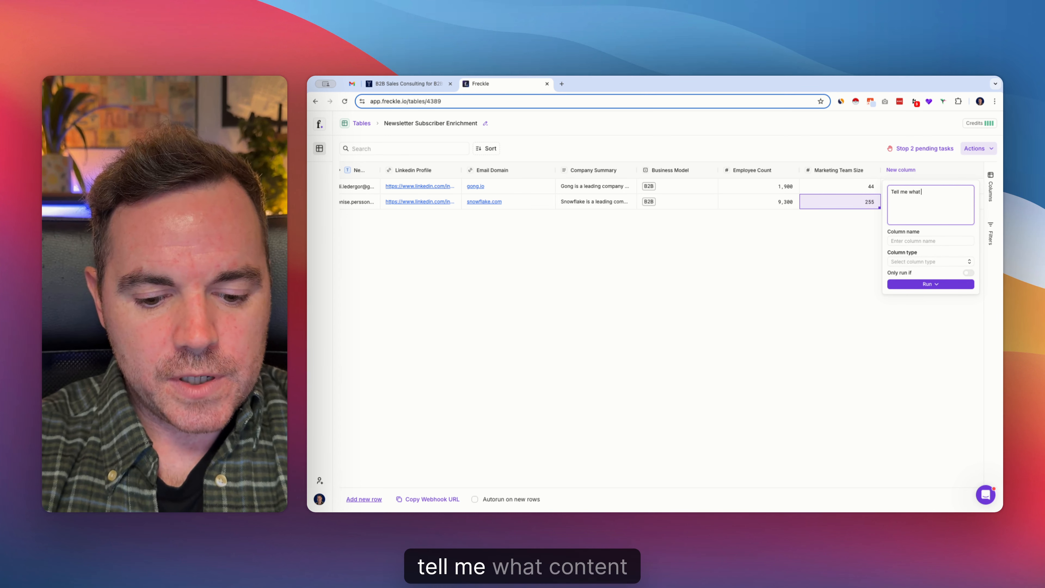
{"action": "type", "text": " content this per"}
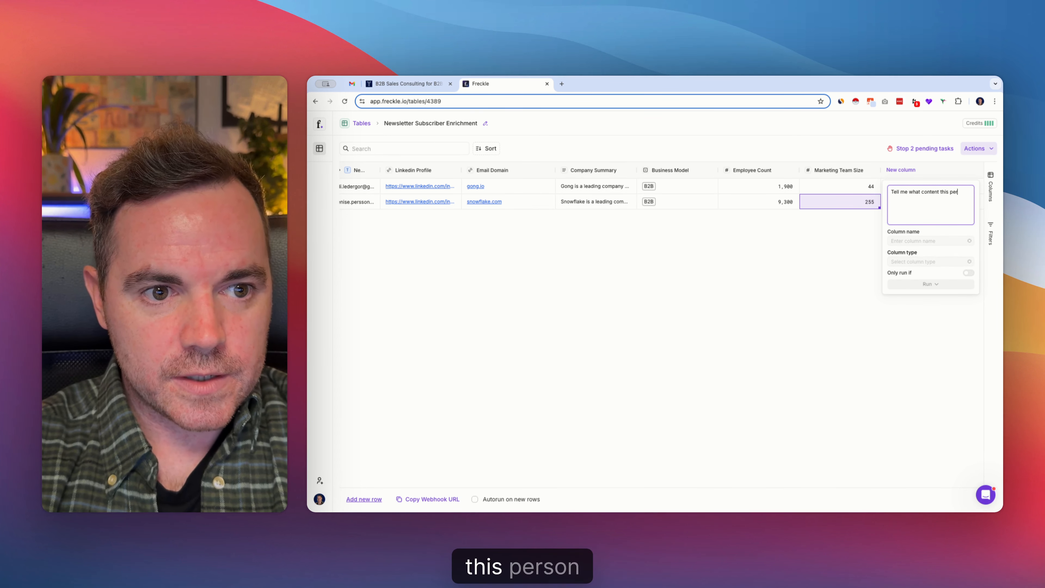
{"action": "type", "text": "son posts abou"}
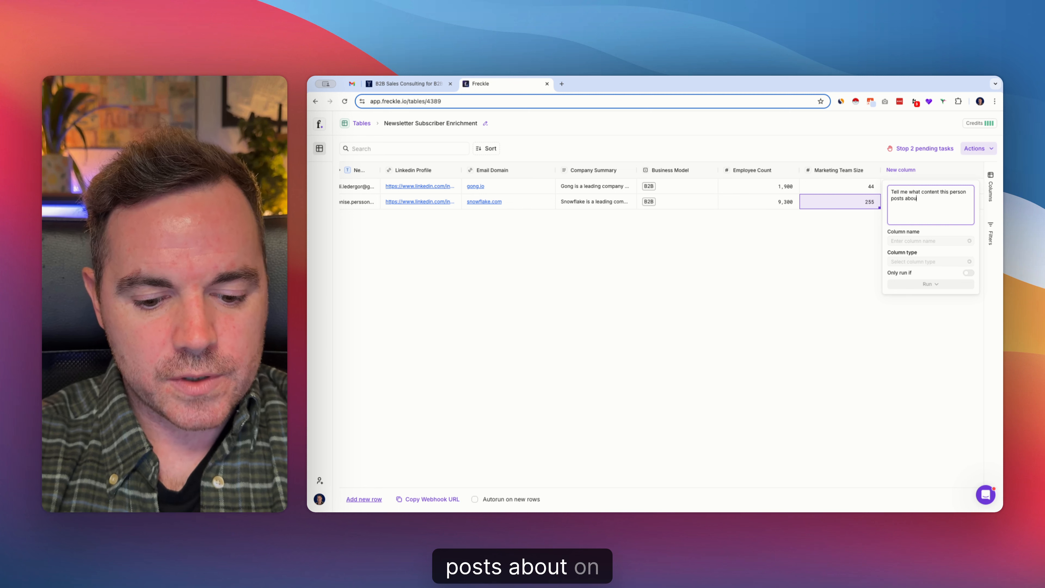
{"action": "type", "text": "Linkedin"}
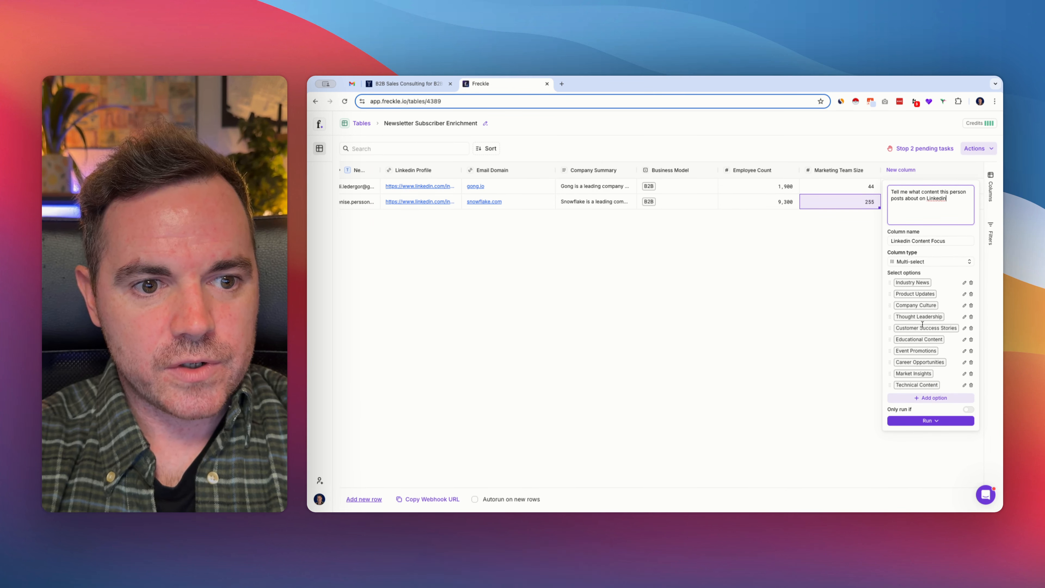
{"action": "left_click", "coordinate": [938, 421]}
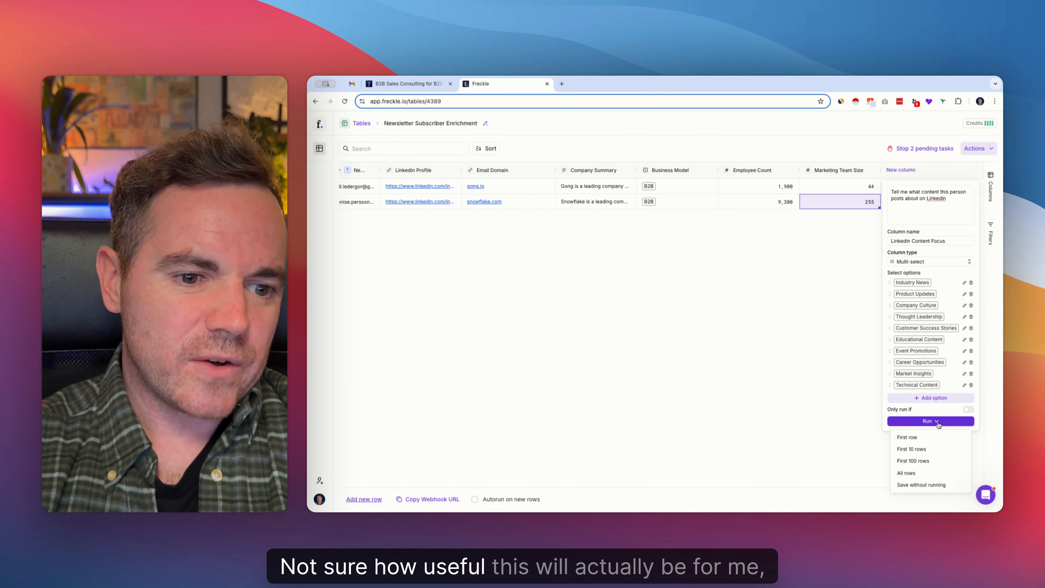
{"action": "left_click", "coordinate": [922, 465]}
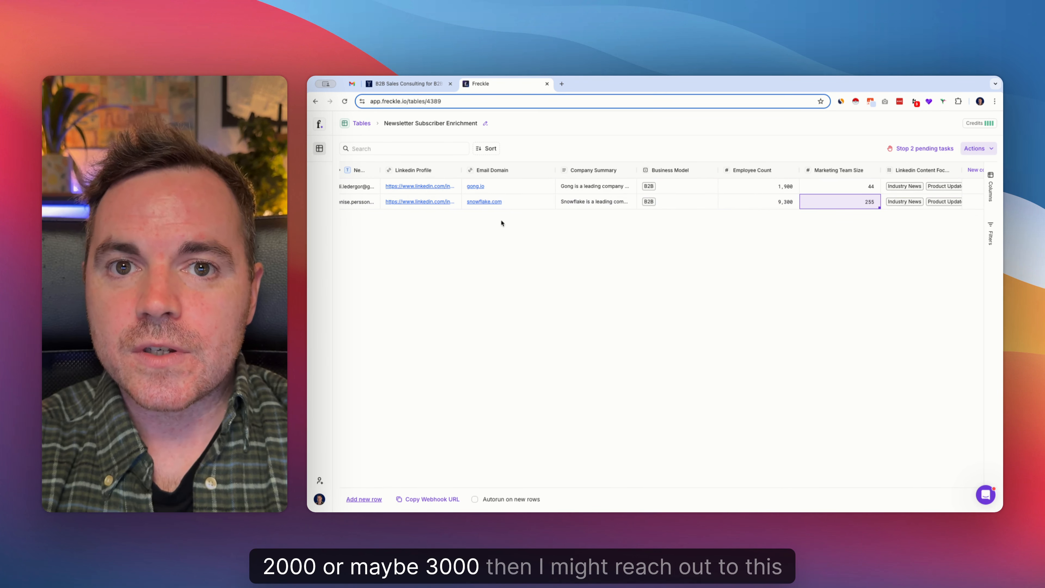
Switch to the Yellow O website and submit the newsletter form with the Paddle marketer's first name and work email
{"action": "scroll", "coordinate": [560, 194], "scroll_direction": "left", "scroll_amount": 5}
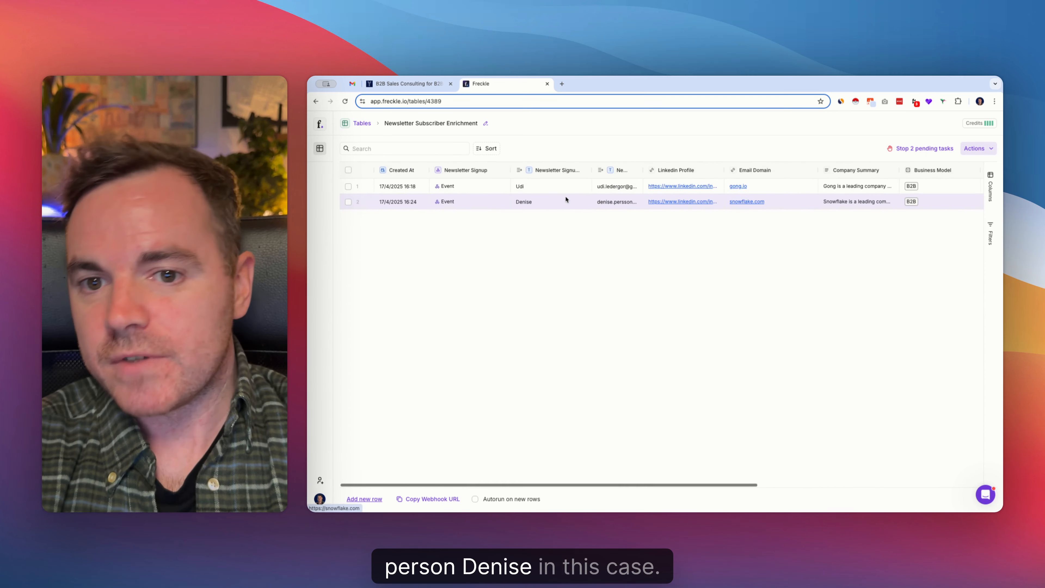
{"action": "left_click", "coordinate": [407, 85]}
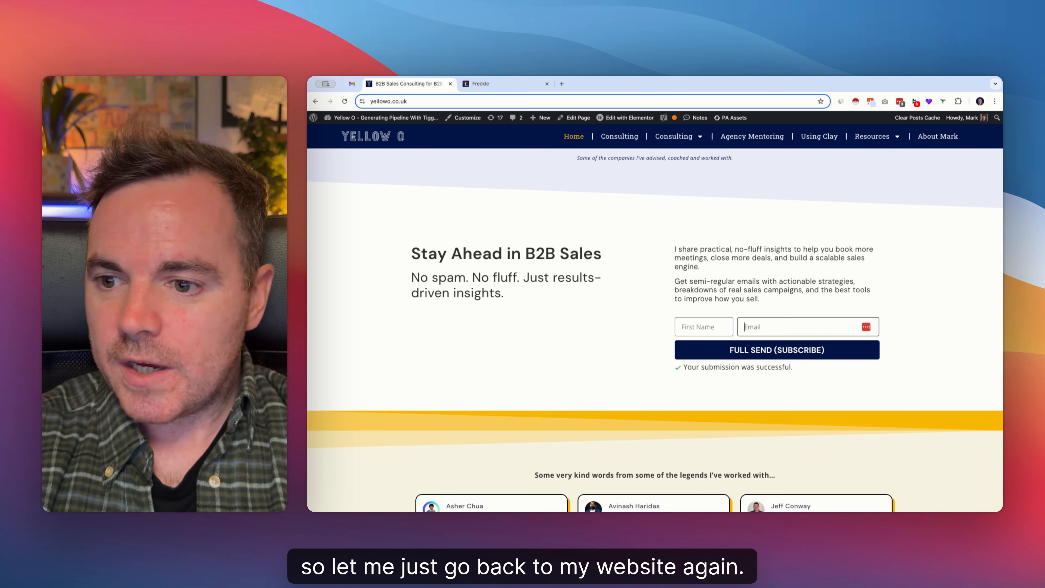
{"action": "key", "text": "super+Tab"}
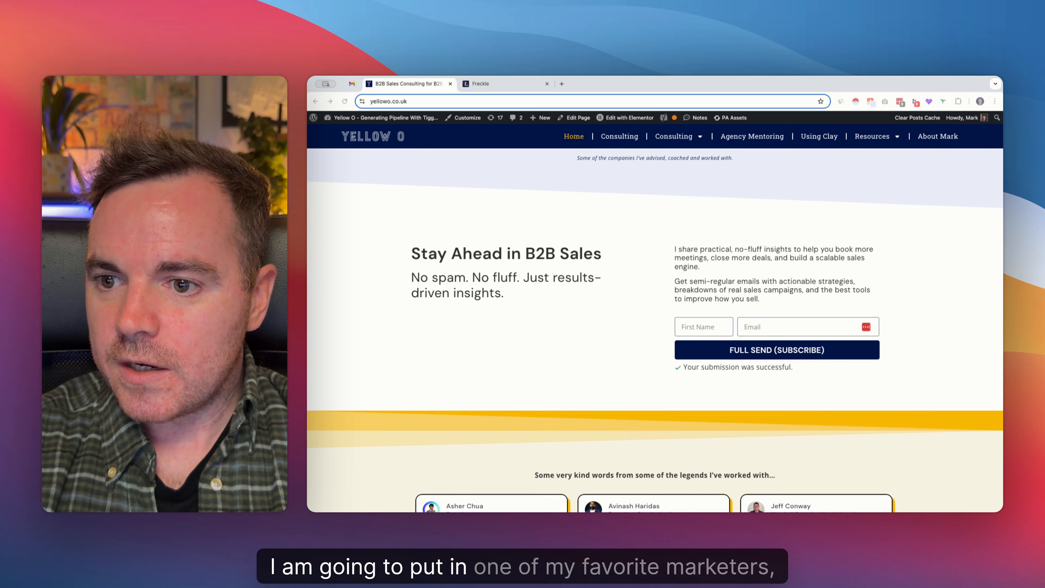
{"action": "left_click", "coordinate": [702, 326]}
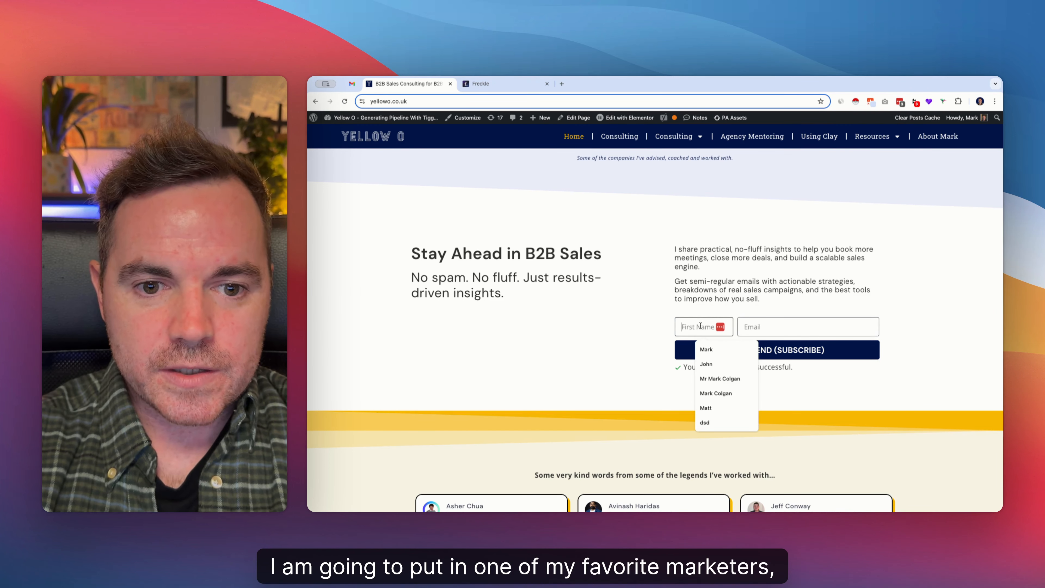
{"action": "type", "text": "Andrew"}
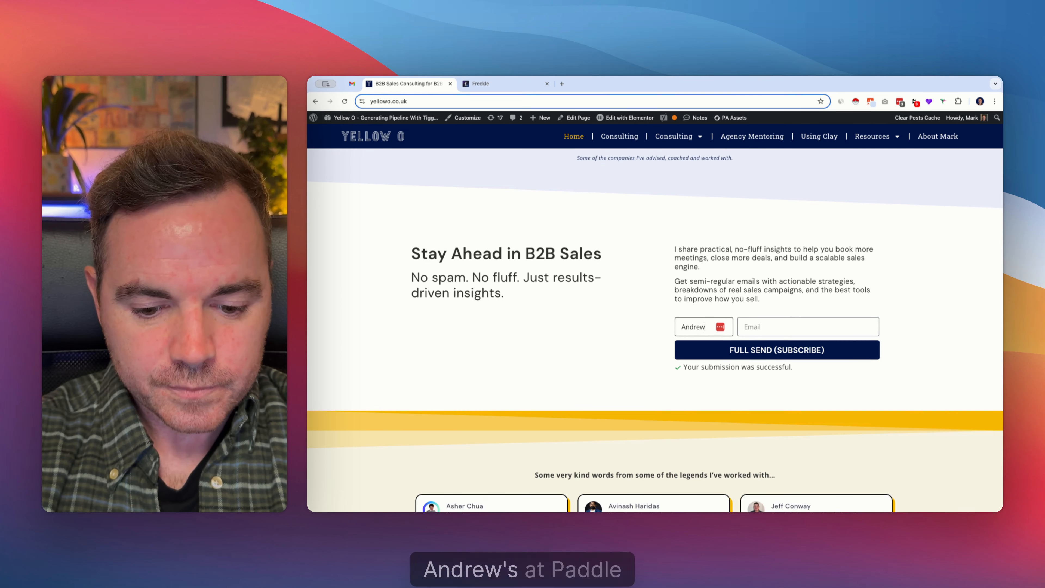
{"action": "key", "text": "Tab"}
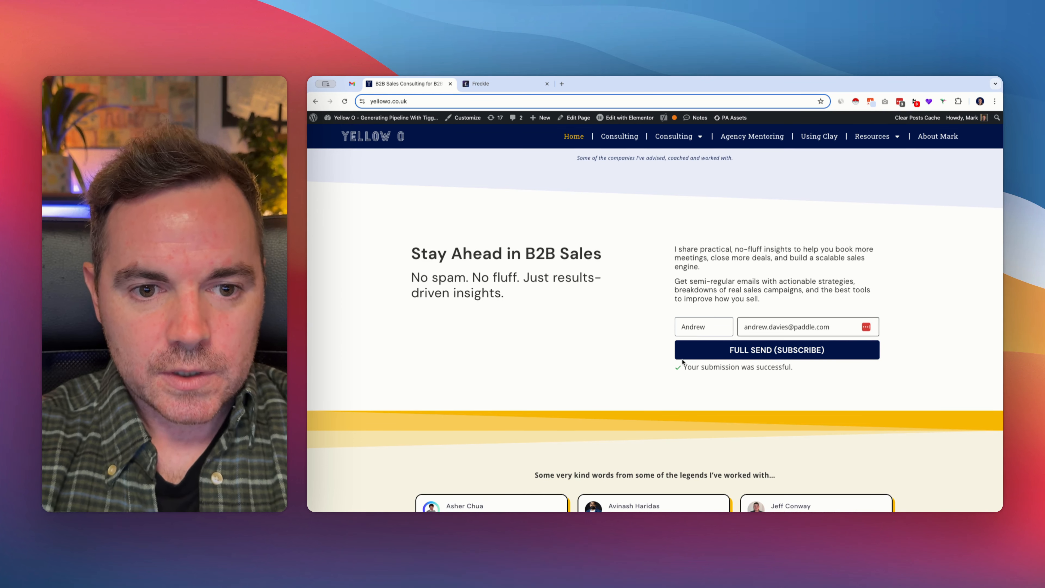
{"action": "left_click", "coordinate": [748, 356]}
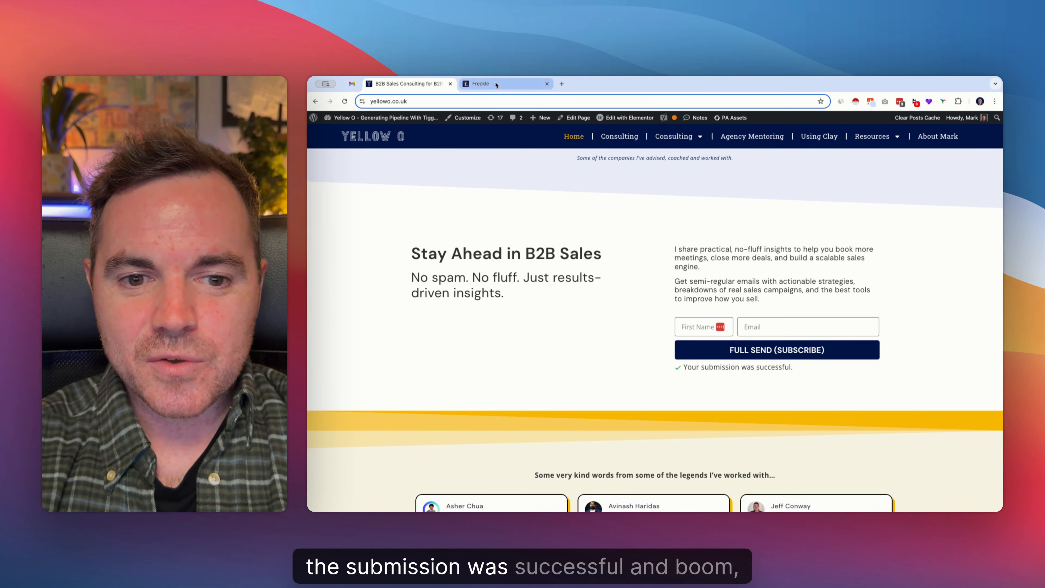
Return to the Freckle table, enable autorun on new rows, and run the LinkedIn Profile enrichment for the new Paddle subscriber
{"action": "left_click", "coordinate": [480, 84]}
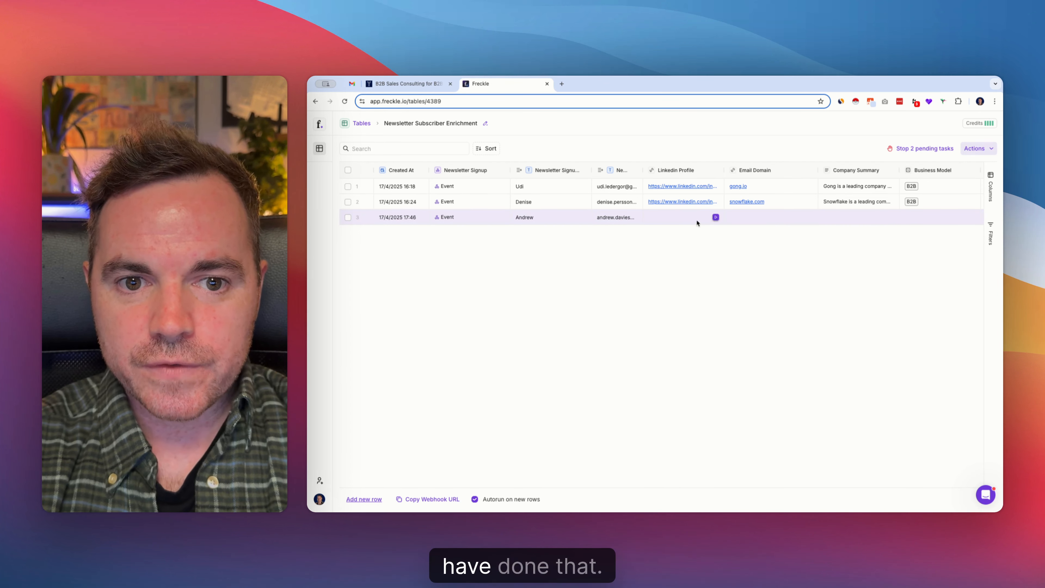
{"action": "left_click", "coordinate": [716, 219]}
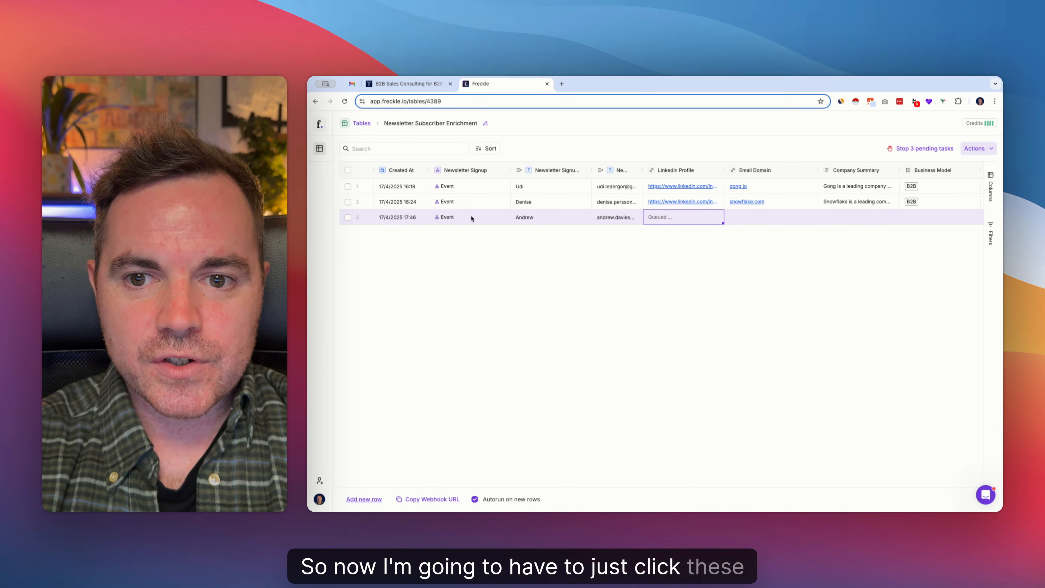
{"action": "left_click", "coordinate": [350, 217]}
{"action": "left_click", "coordinate": [977, 149]}
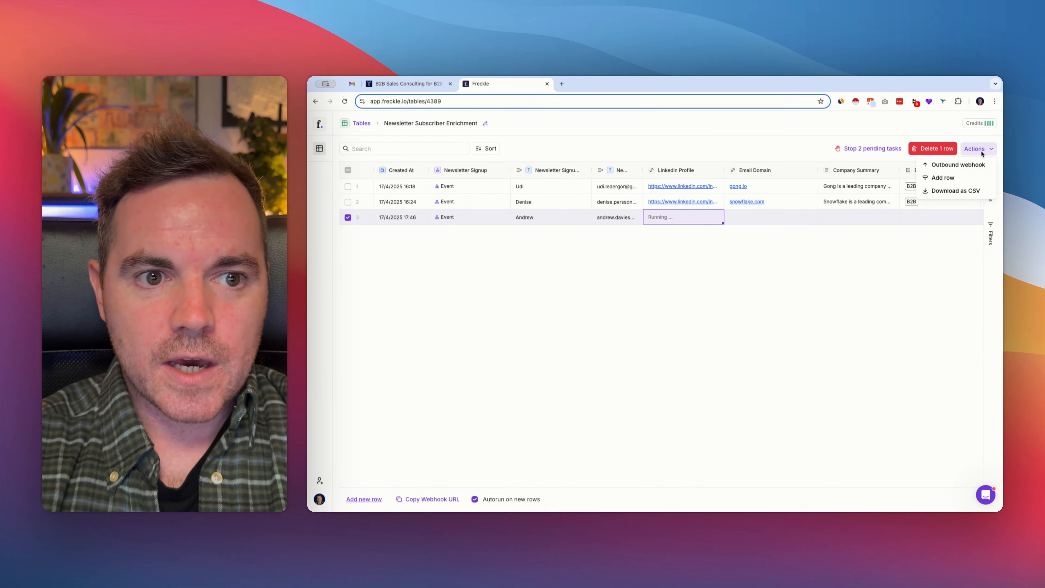
{"action": "left_click", "coordinate": [828, 292]}
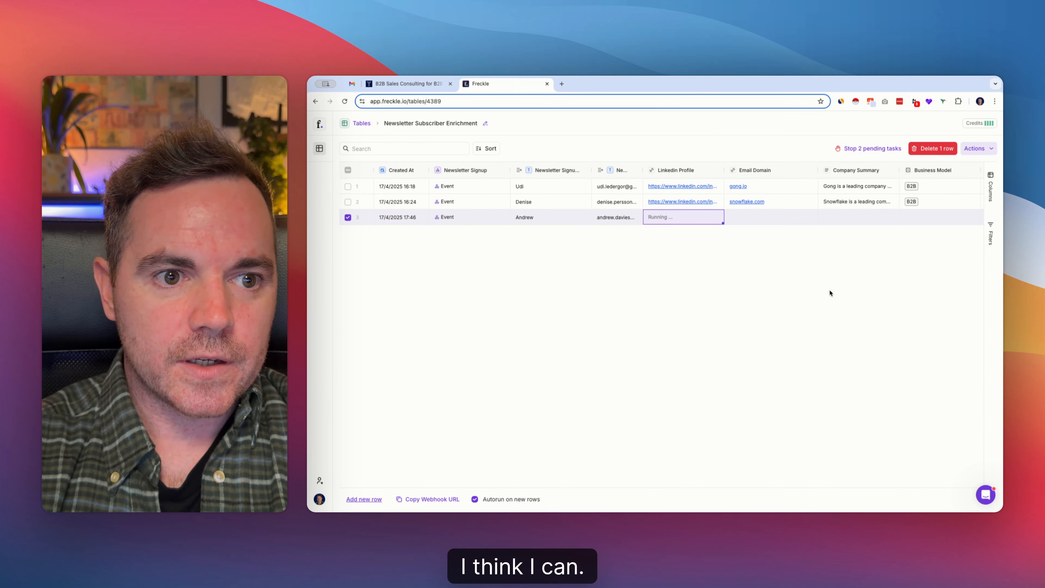
Run the remaining enrichments for the Paddle subscriber's row, from Email Domain through LinkedIn Content Focus
{"action": "left_click", "coordinate": [810, 217]}
{"action": "left_click", "coordinate": [891, 217]}
{"action": "scroll", "coordinate": [864, 218], "scroll_direction": "right", "scroll_amount": 5}
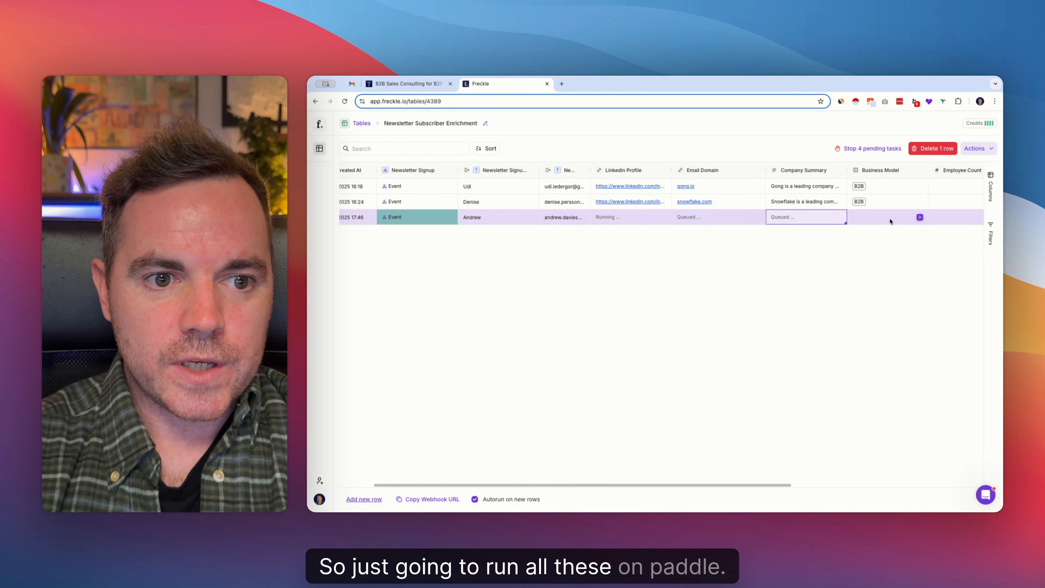
{"action": "left_click", "coordinate": [835, 217]}
{"action": "left_click", "coordinate": [835, 218]}
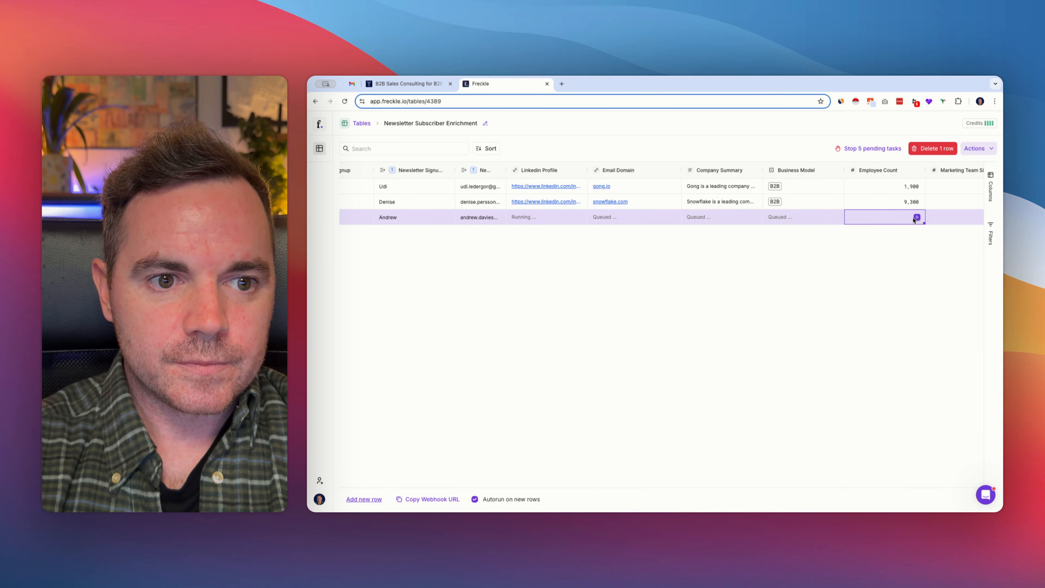
{"action": "left_click", "coordinate": [916, 216]}
{"action": "scroll", "coordinate": [912, 218], "scroll_direction": "right", "scroll_amount": 5}
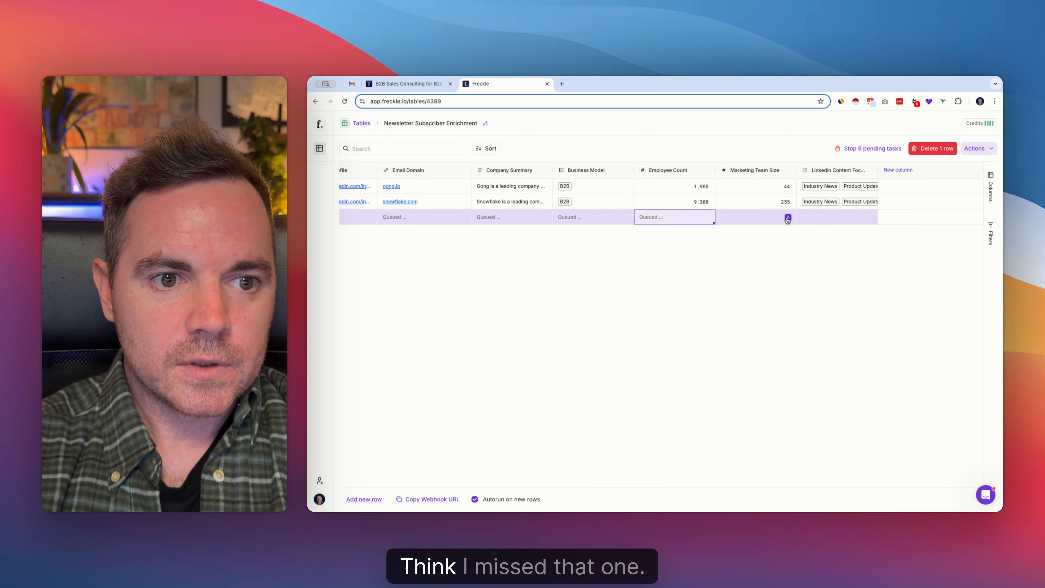
{"action": "left_click", "coordinate": [788, 217]}
{"action": "left_click", "coordinate": [870, 217]}
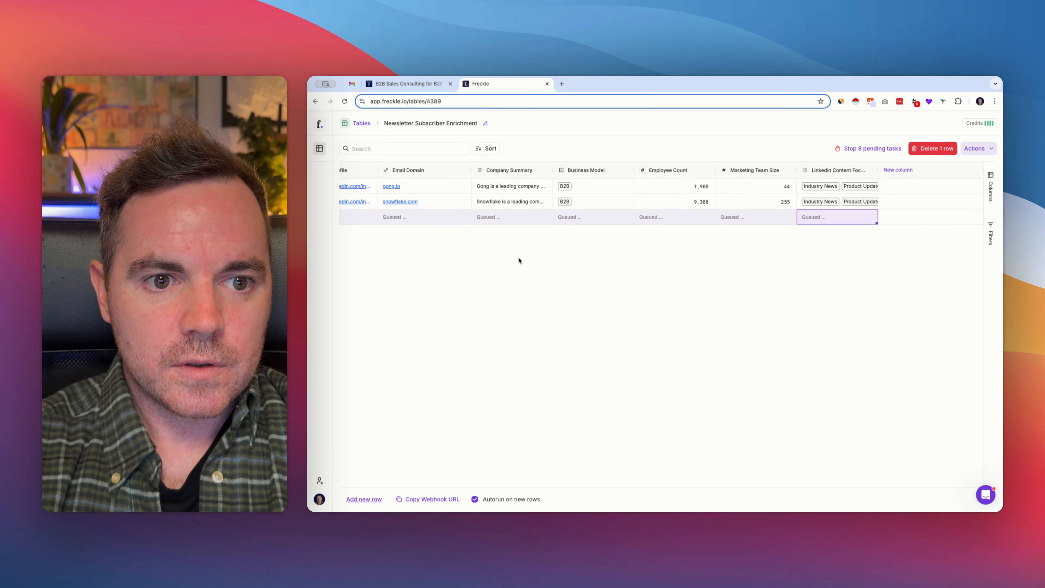
{"action": "scroll", "coordinate": [518, 255], "scroll_direction": "left", "scroll_amount": 10}
{"action": "scroll", "coordinate": [515, 394], "scroll_direction": "left", "scroll_amount": 5}
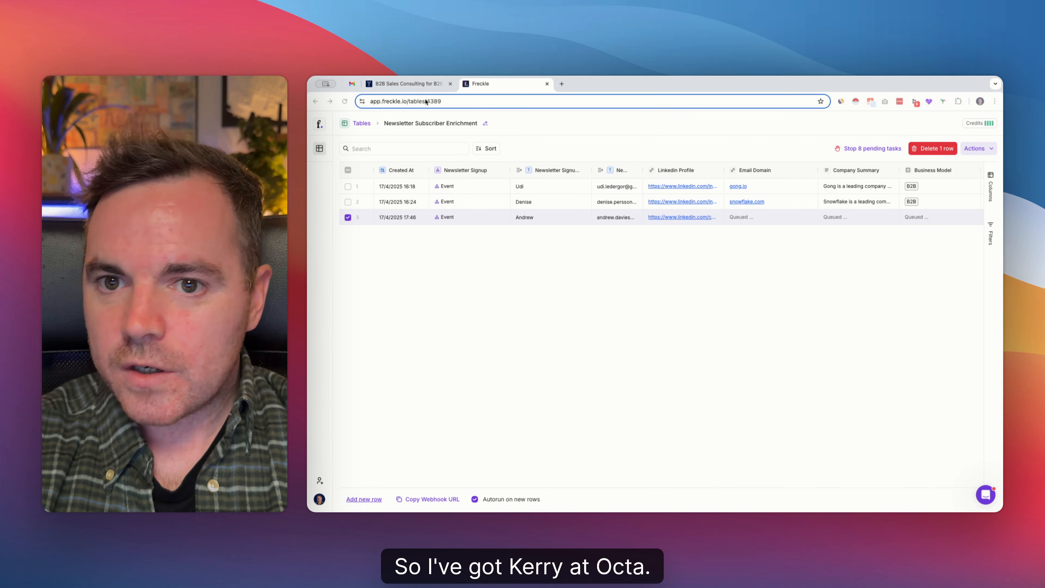
Switch to the Yellow O website and subscribe the Okta contact to the newsletter with their first name and work email
{"action": "left_click", "coordinate": [405, 84]}
{"action": "left_click", "coordinate": [695, 326]}
{"action": "type", "text": "Kerry"}
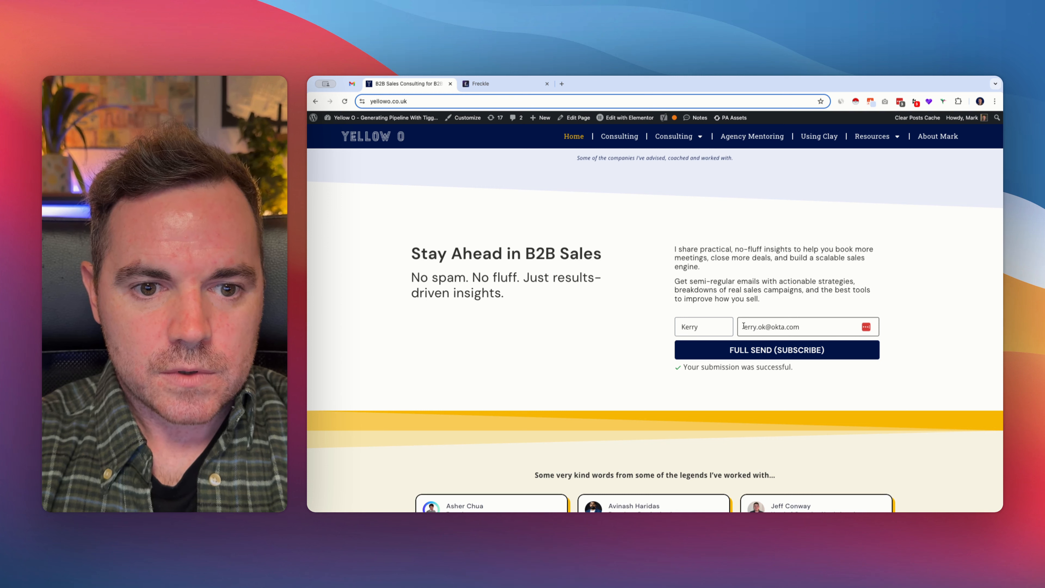
{"action": "left_click", "coordinate": [752, 344]}
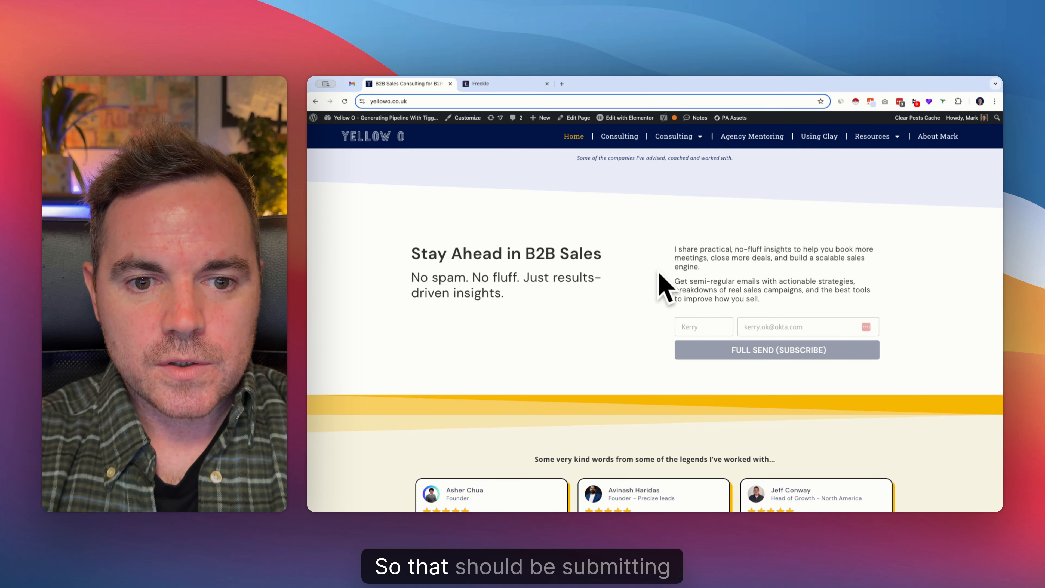
Return to the Freckle table and review the enrichment results for the Paddle and Okta subscribers across all columns
{"action": "left_click", "coordinate": [480, 84]}
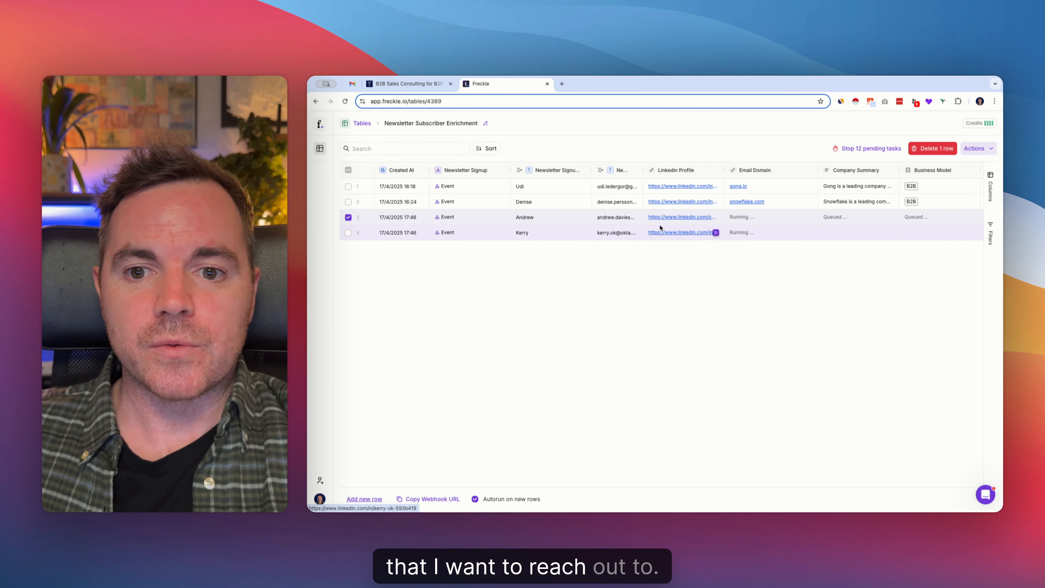
{"action": "scroll", "coordinate": [662, 227], "scroll_direction": "right", "scroll_amount": 6}
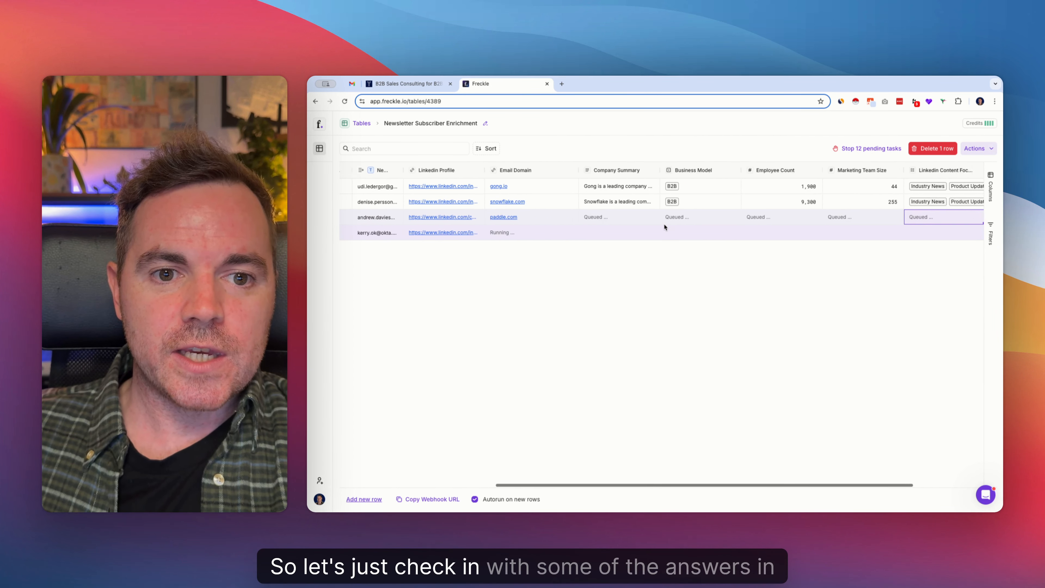
{"action": "scroll", "coordinate": [665, 226], "scroll_direction": "right", "scroll_amount": 3}
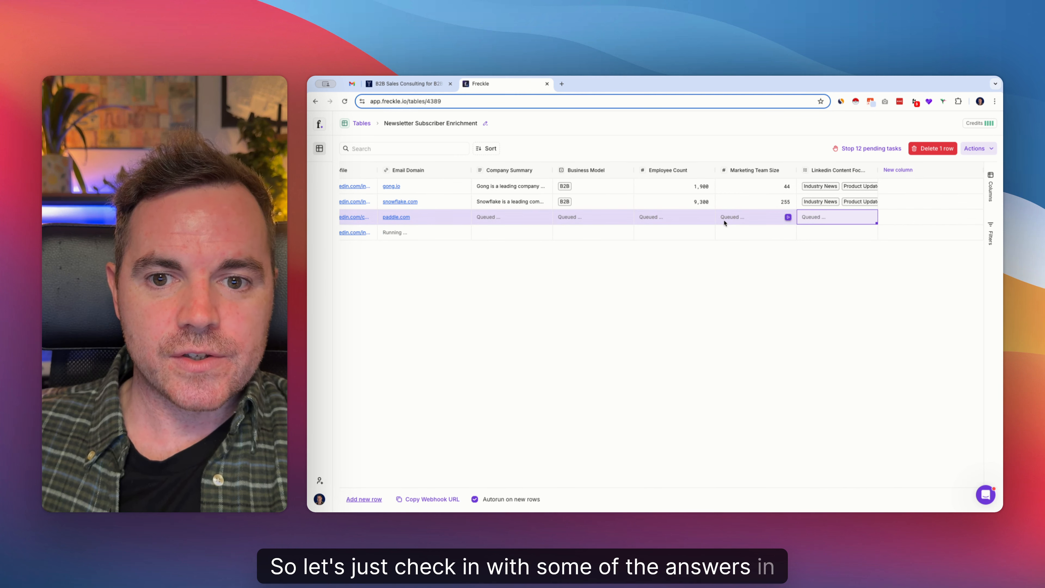
{"action": "scroll", "coordinate": [733, 224], "scroll_direction": "left", "scroll_amount": 1}
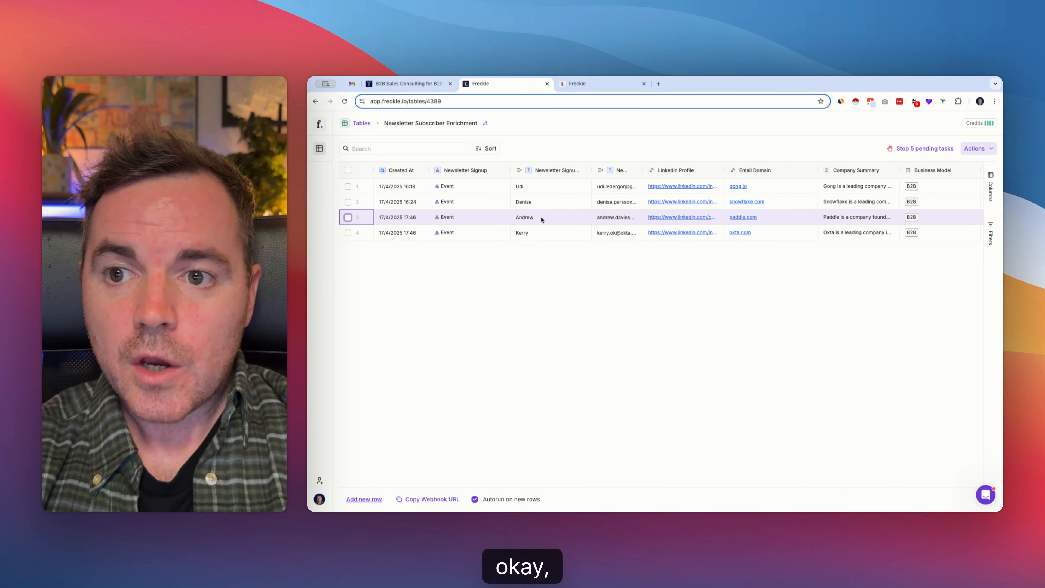
{"action": "scroll", "coordinate": [542, 220], "scroll_direction": "right", "scroll_amount": 6}
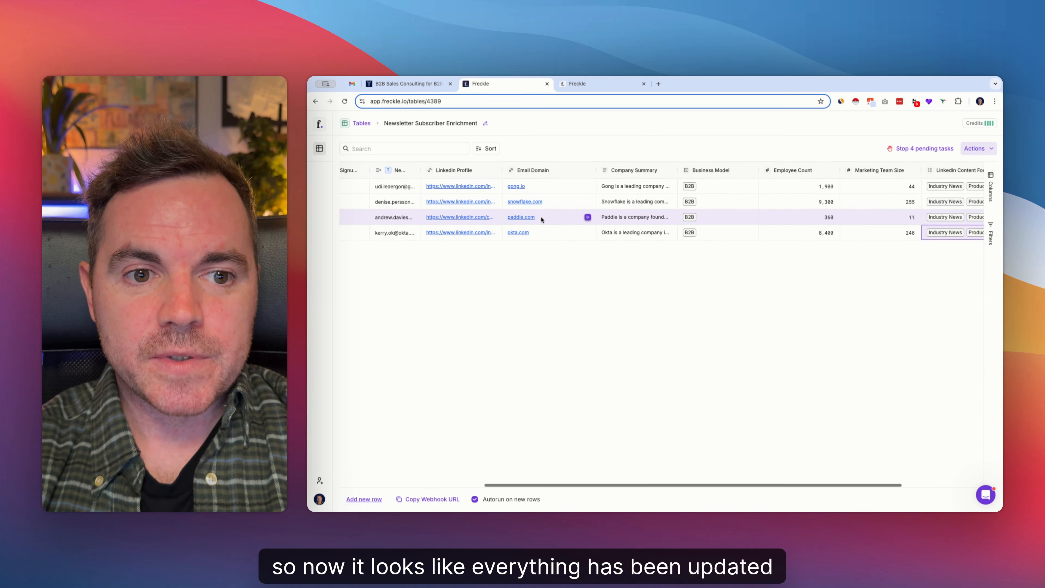
{"action": "scroll", "coordinate": [568, 218], "scroll_direction": "left", "scroll_amount": 6}
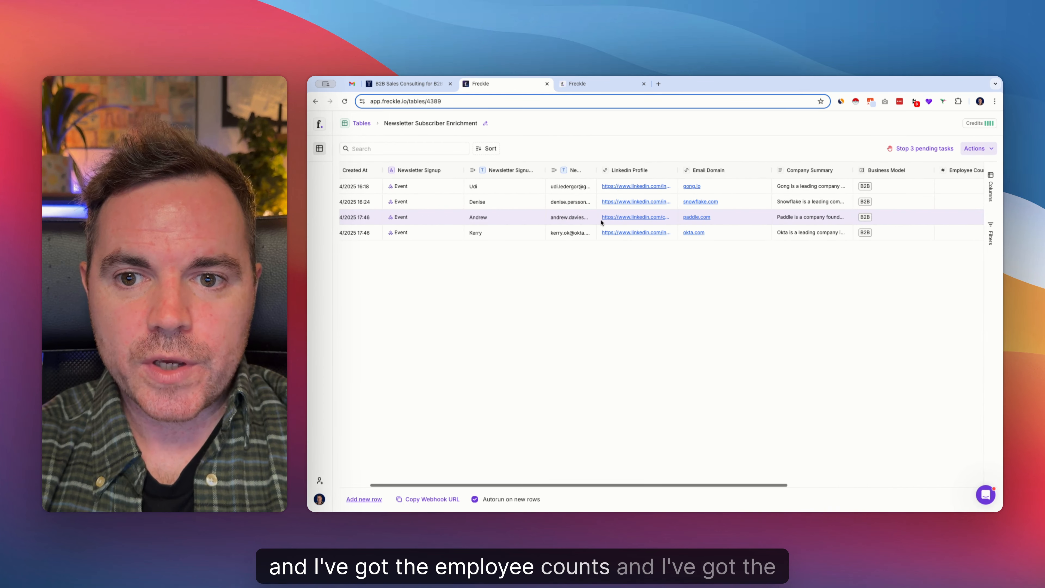
{"action": "scroll", "coordinate": [600, 222], "scroll_direction": "right", "scroll_amount": 5}
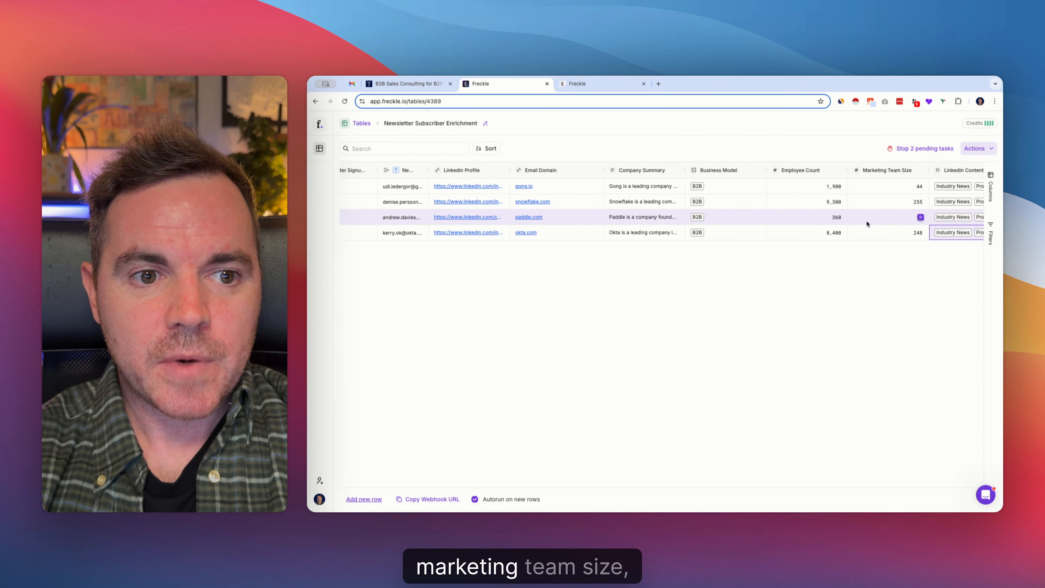
{"action": "scroll", "coordinate": [818, 231], "scroll_direction": "right", "scroll_amount": 4}
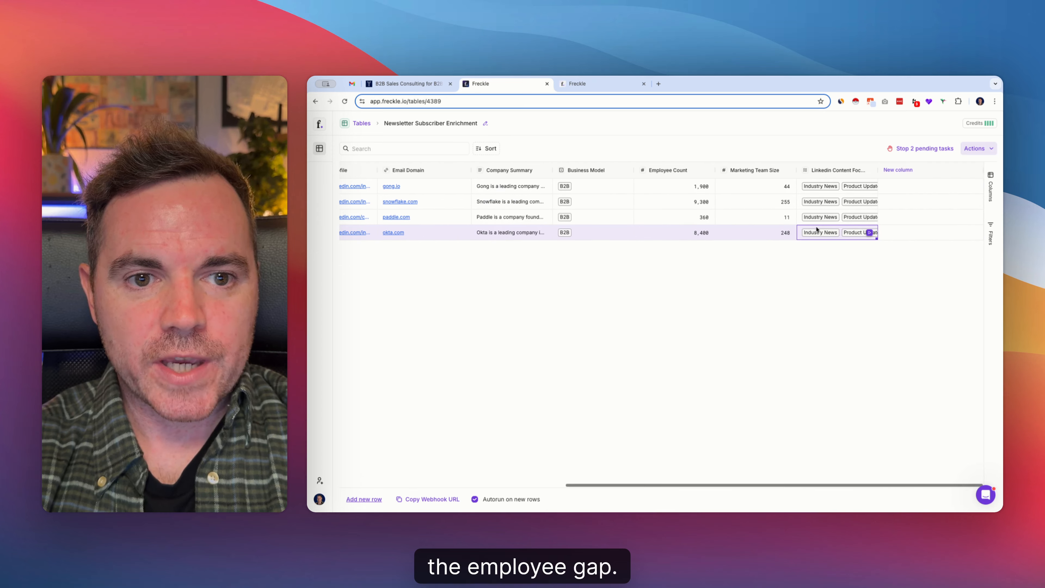
Add a select column with Yes and No options that asks "Are there any open marketing roles?"
{"action": "left_click", "coordinate": [898, 170]}
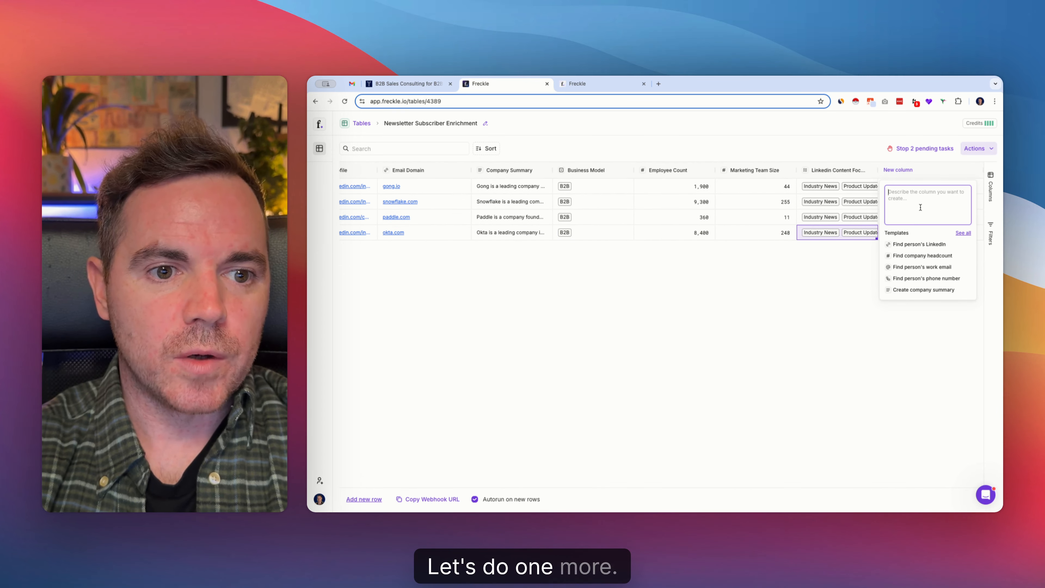
{"action": "type", "text": "Are"}
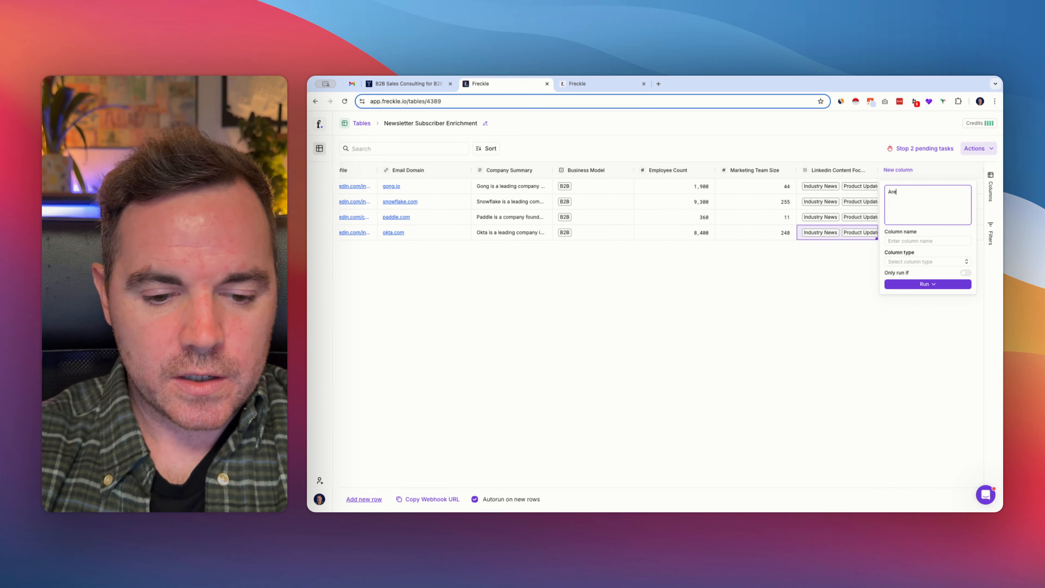
{"action": "type", "text": " there any open marketing roles?"}
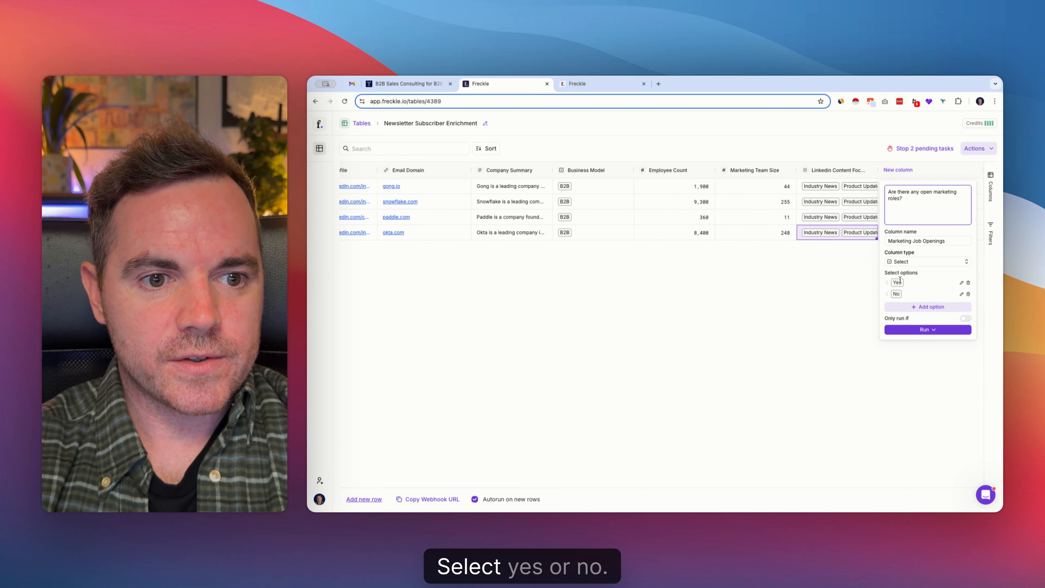
{"action": "left_click", "coordinate": [933, 330]}
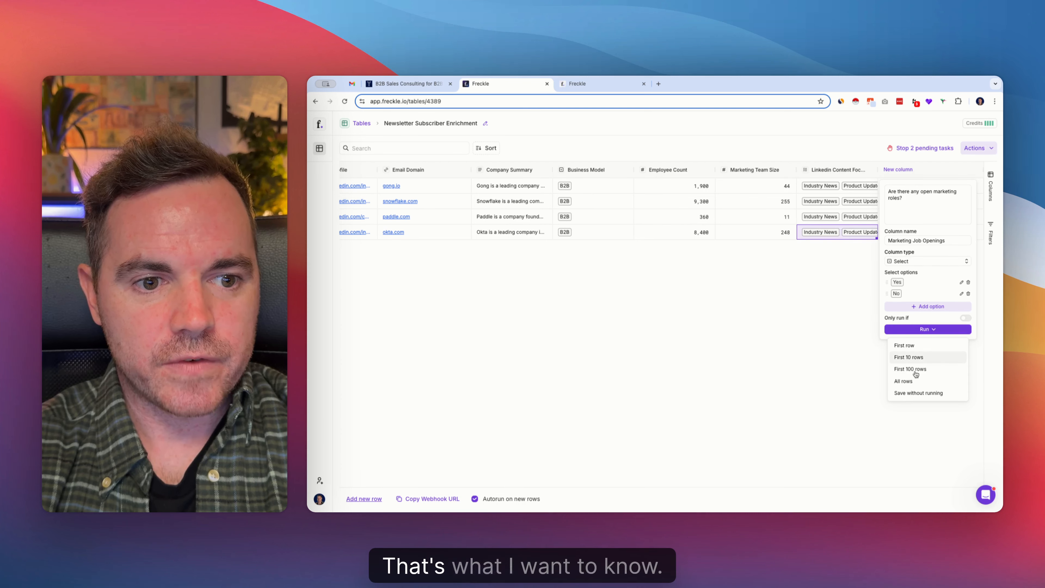
{"action": "left_click", "coordinate": [903, 381]}
Run the marketing job openings enrichment for each of the four subscriber rows
{"action": "left_click", "coordinate": [950, 186]}
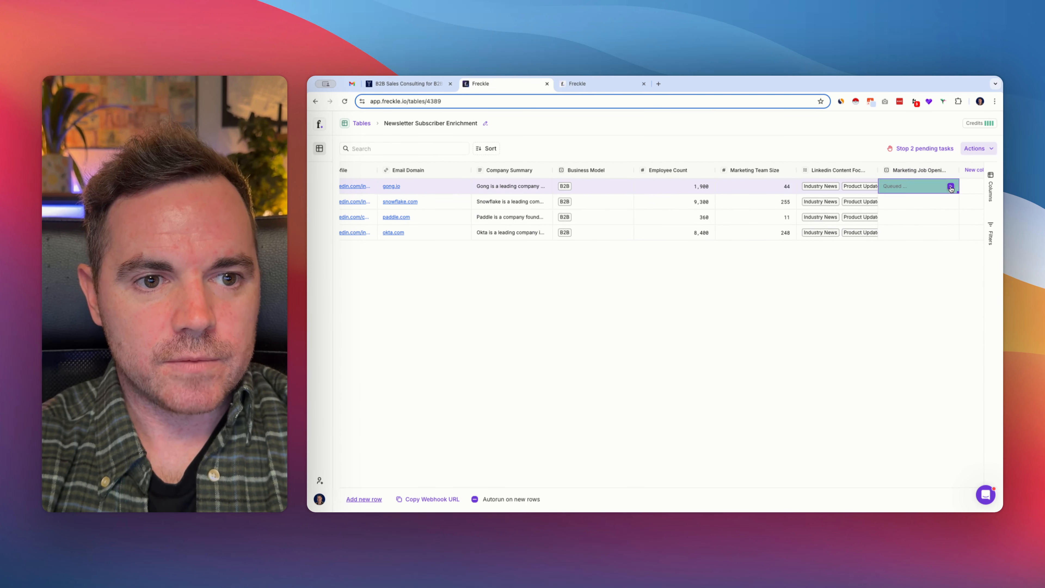
{"action": "left_click", "coordinate": [950, 202]}
{"action": "left_click", "coordinate": [950, 216]}
{"action": "left_click", "coordinate": [950, 233]}
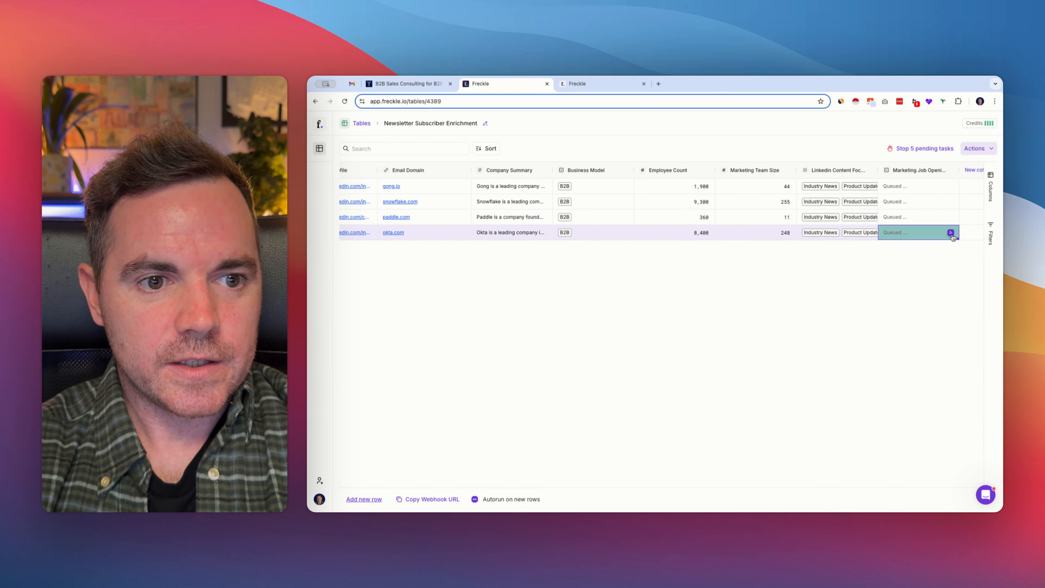
Inspect the reasoning and sources behind Okta's Company Summary and Business Model, and check the progress of the job openings column
{"action": "scroll", "coordinate": [594, 234], "scroll_direction": "left", "scroll_amount": 5}
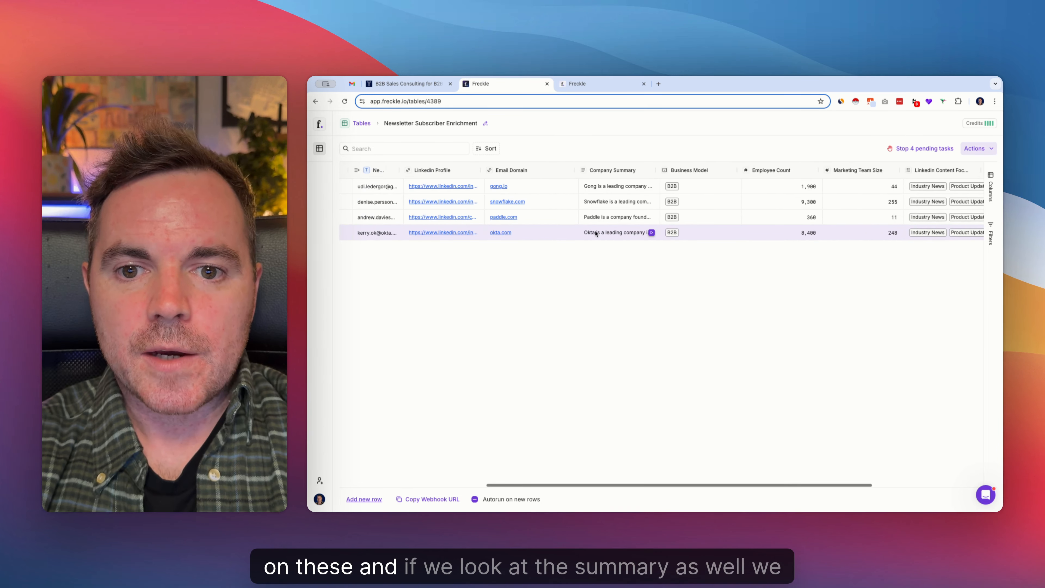
{"action": "left_click", "coordinate": [617, 232]}
{"action": "left_click", "coordinate": [616, 234]}
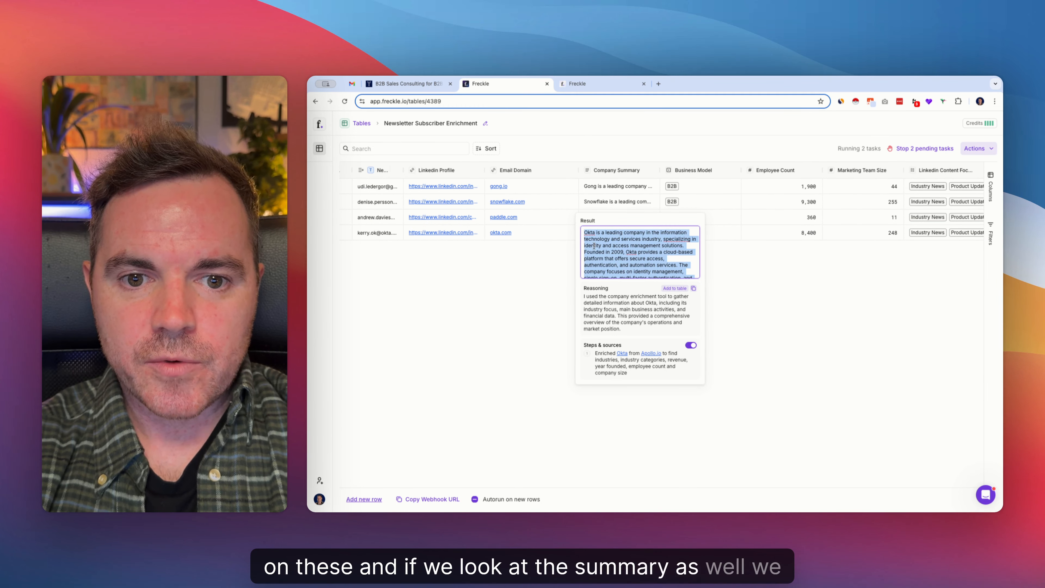
{"action": "left_click", "coordinate": [717, 234]}
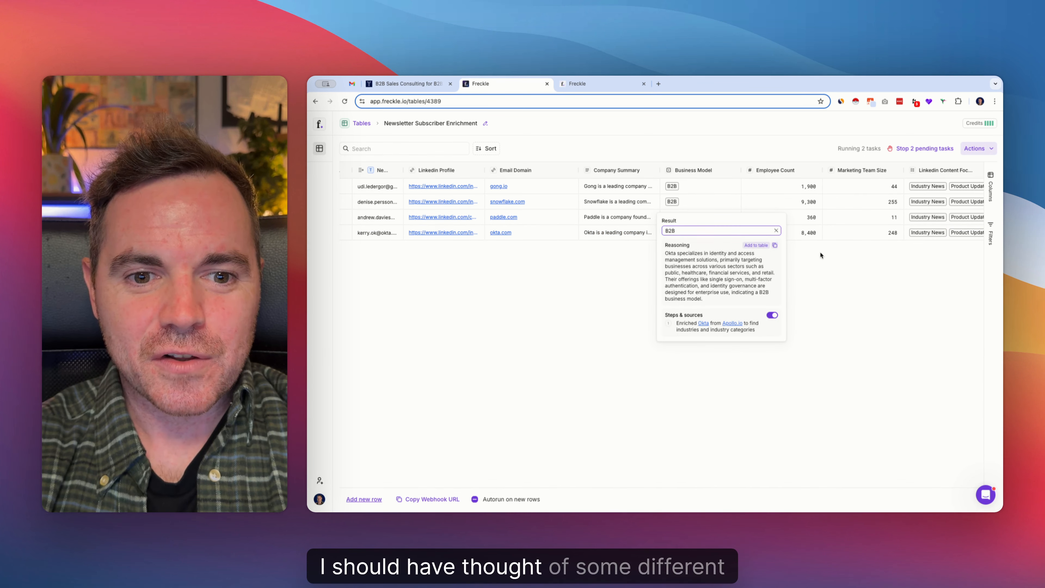
{"action": "left_click", "coordinate": [801, 247]}
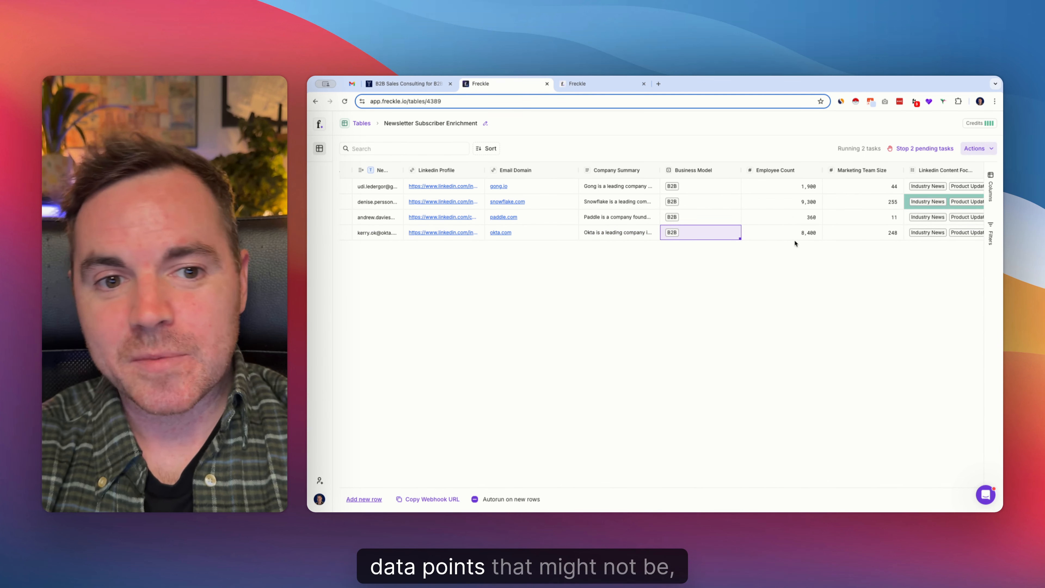
{"action": "scroll", "coordinate": [805, 233], "scroll_direction": "right", "scroll_amount": 5}
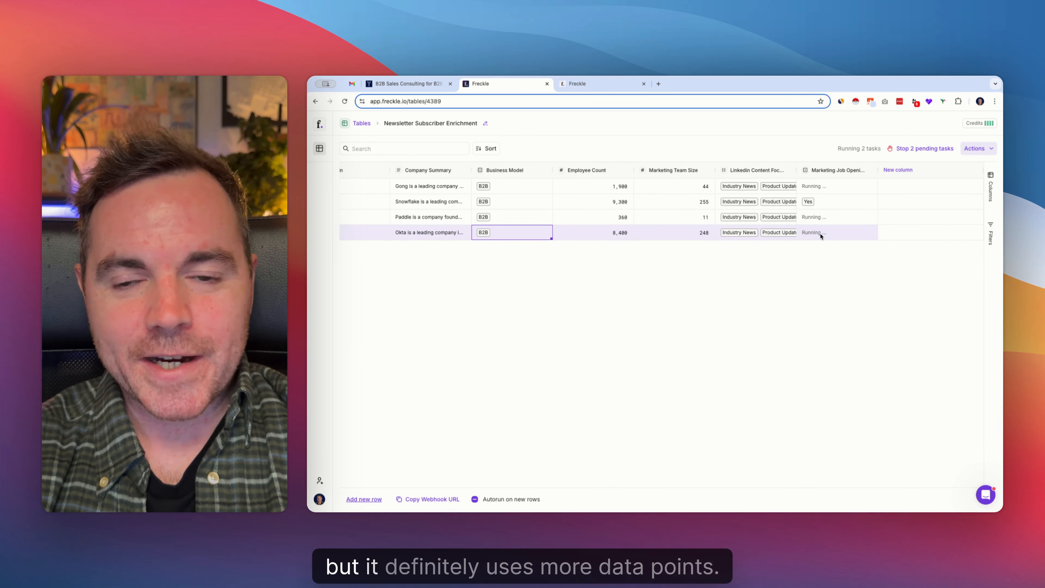
Switch to the Freckle website and compare the credits and features of the Free and Pro plans
{"action": "left_click", "coordinate": [593, 86]}
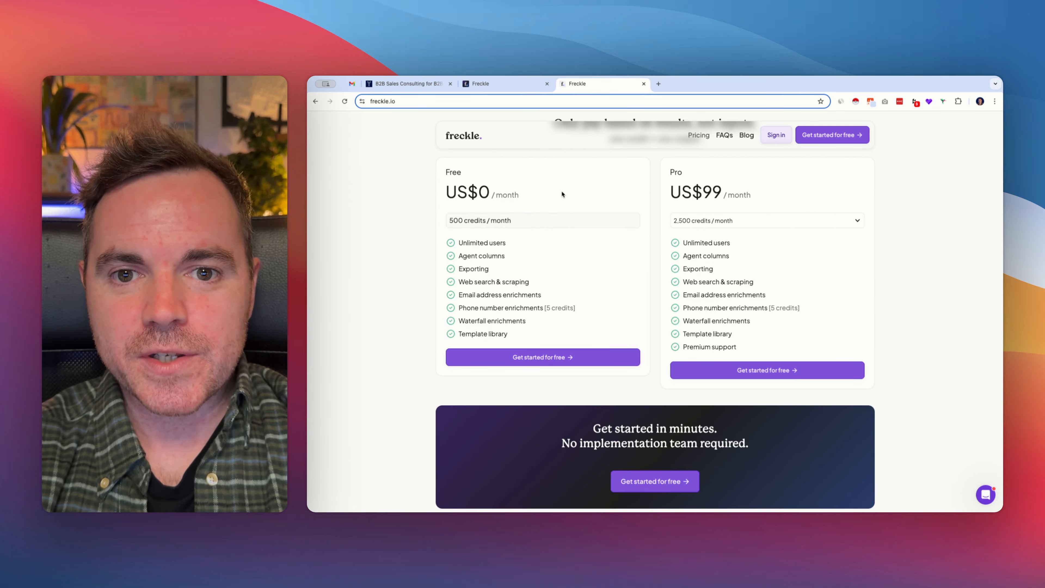
{"action": "scroll", "coordinate": [573, 185], "scroll_direction": "up", "scroll_amount": 2}
{"action": "scroll", "coordinate": [573, 186], "scroll_direction": "up", "scroll_amount": 1}
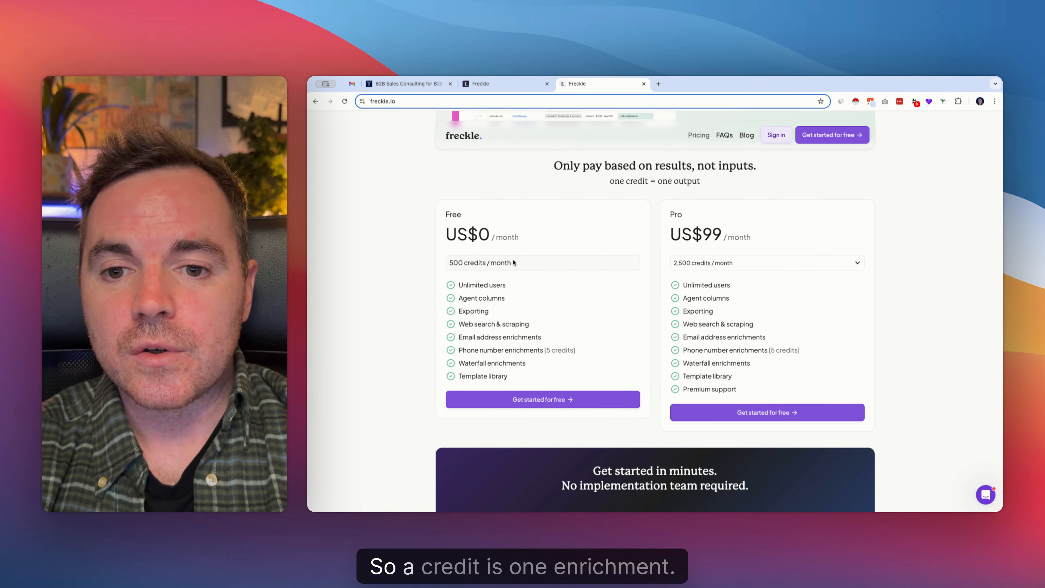
{"action": "left_click", "coordinate": [506, 82]}
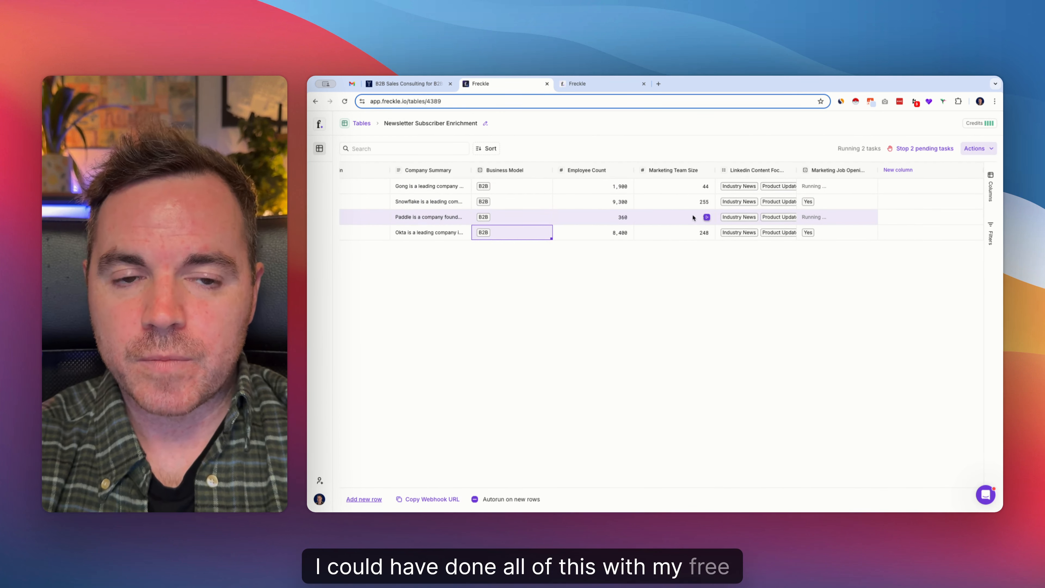
{"action": "left_click", "coordinate": [587, 84]}
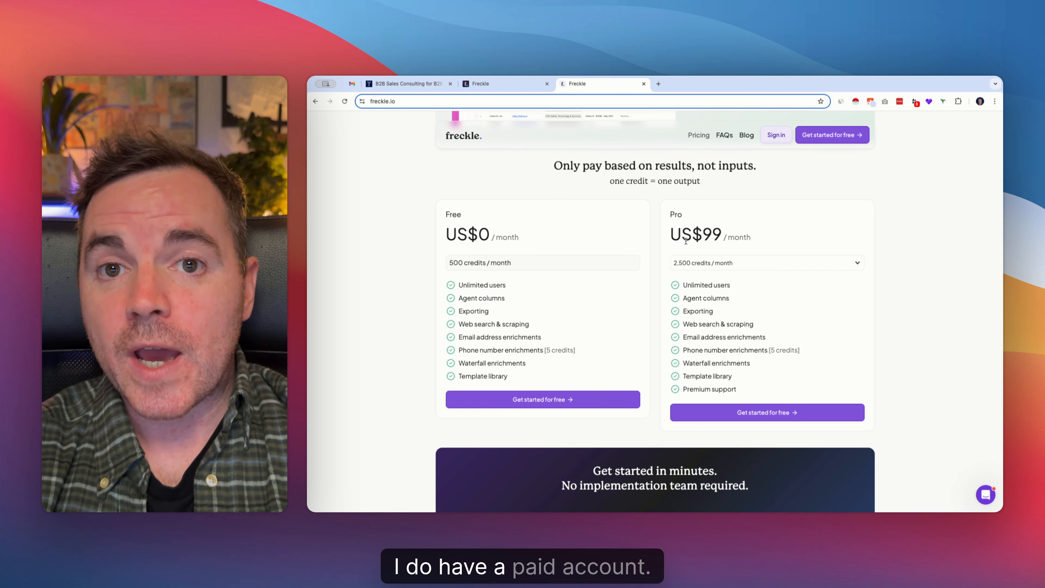
{"action": "scroll", "coordinate": [532, 249], "scroll_direction": "down", "scroll_amount": 1}
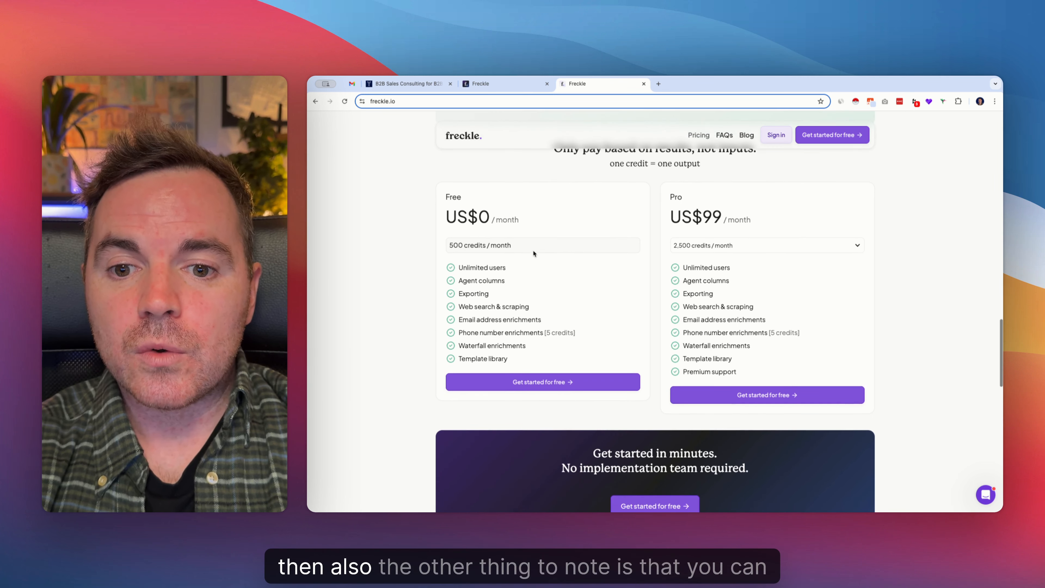
{"action": "scroll", "coordinate": [533, 252], "scroll_direction": "down", "scroll_amount": 2}
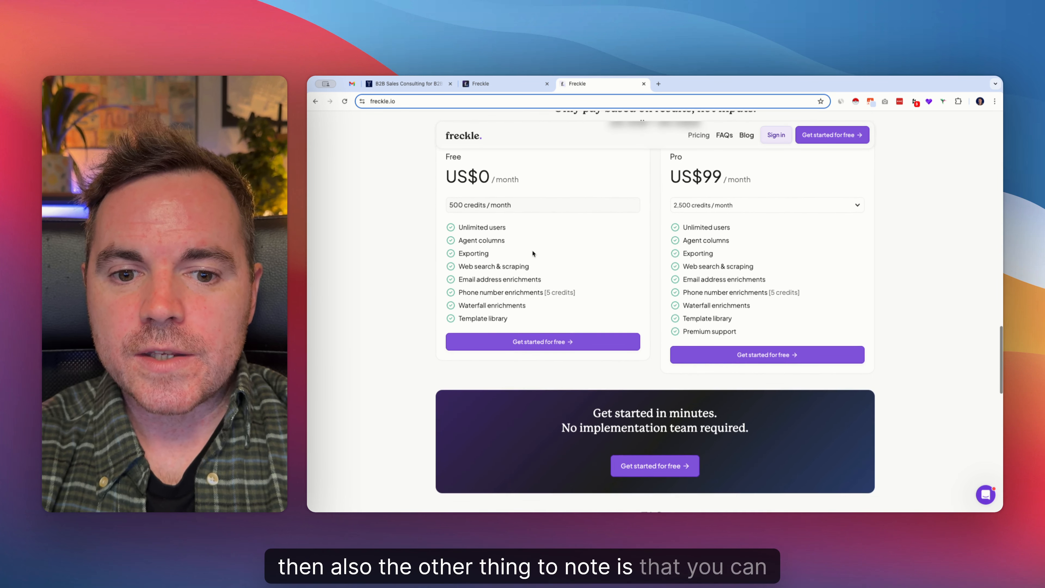
Return to the subscriber table and view its available export and outbound webhook actions
{"action": "left_click", "coordinate": [509, 86]}
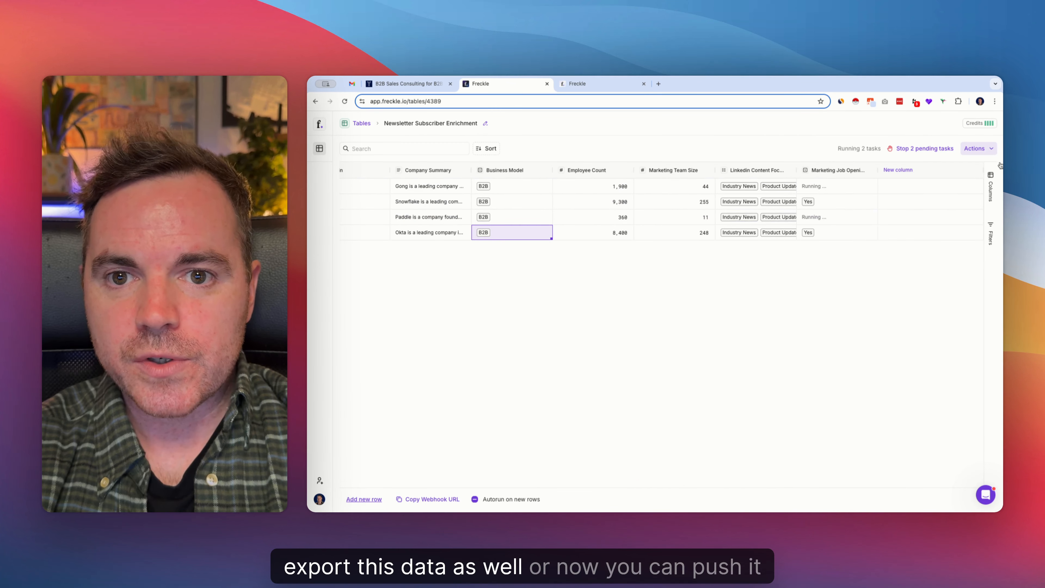
{"action": "left_click", "coordinate": [991, 149]}
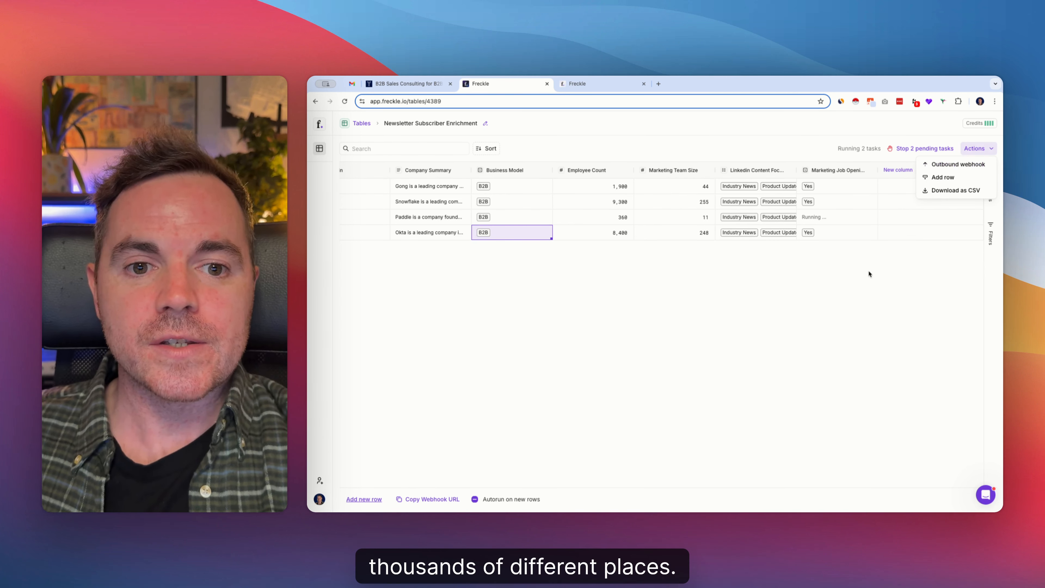
{"action": "left_click", "coordinate": [857, 258]}
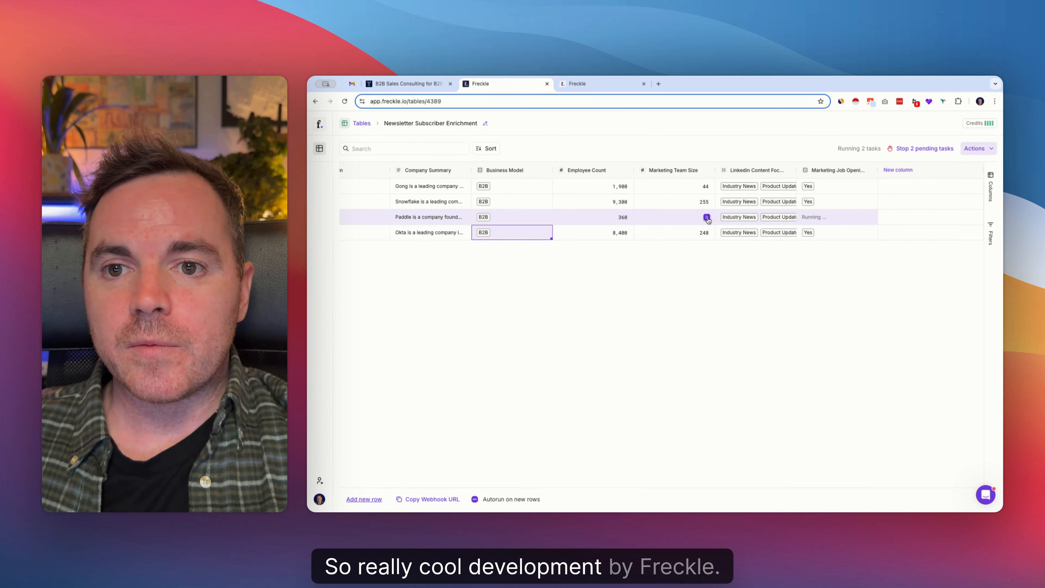
Review the enriched rows and examine the reasoning and sources behind Okta's marketing job openings result
{"action": "scroll", "coordinate": [707, 219], "scroll_direction": "left", "scroll_amount": 10}
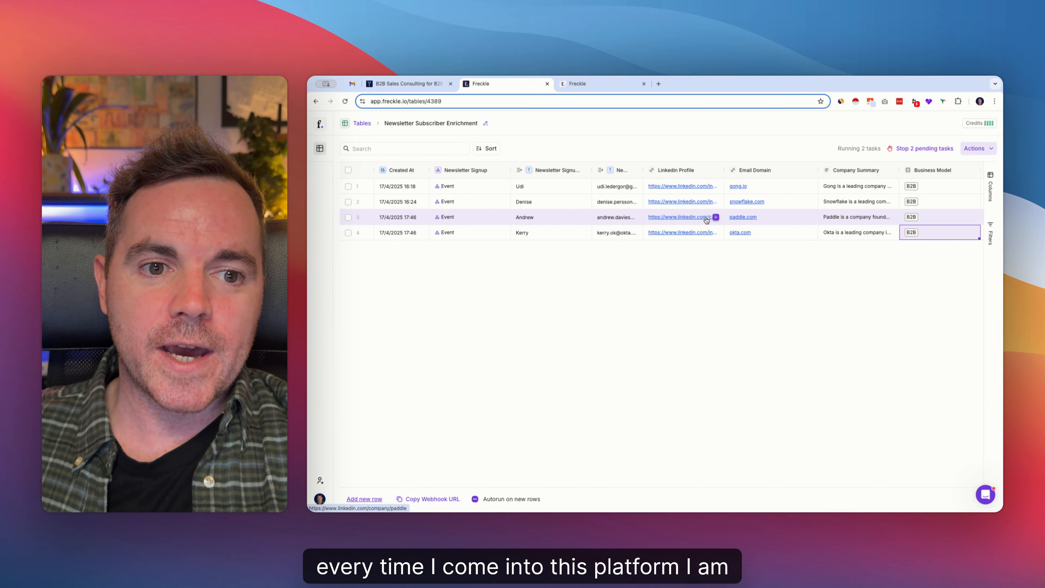
{"action": "scroll", "coordinate": [708, 221], "scroll_direction": "right", "scroll_amount": 5}
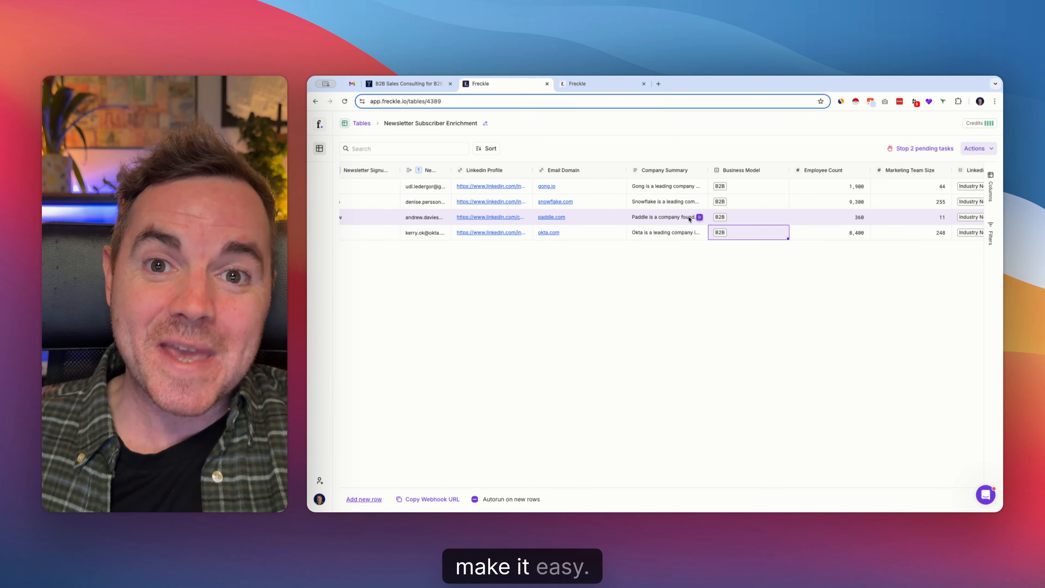
{"action": "scroll", "coordinate": [699, 219], "scroll_direction": "right", "scroll_amount": 3}
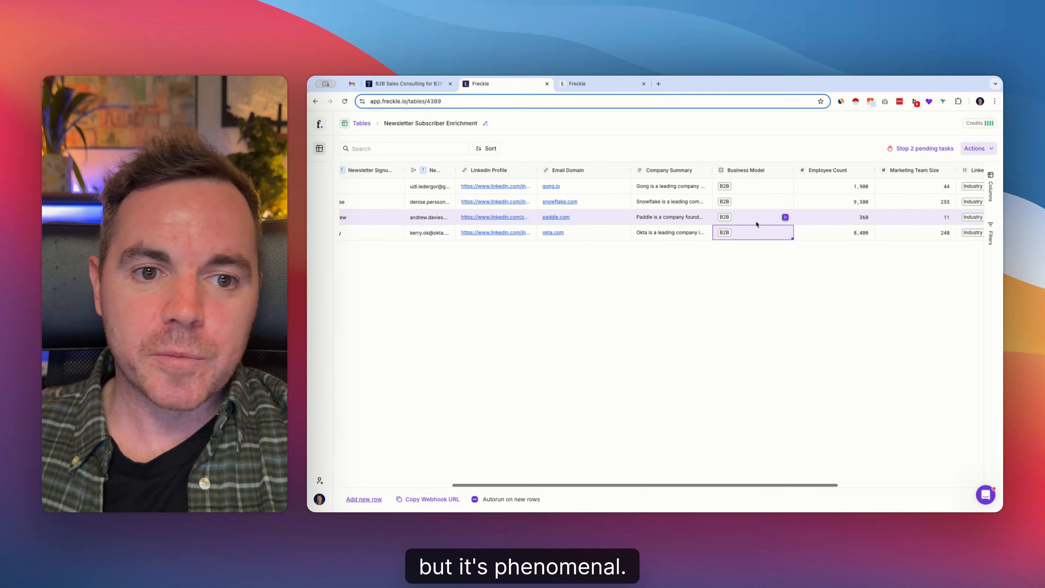
{"action": "scroll", "coordinate": [770, 224], "scroll_direction": "right", "scroll_amount": 6}
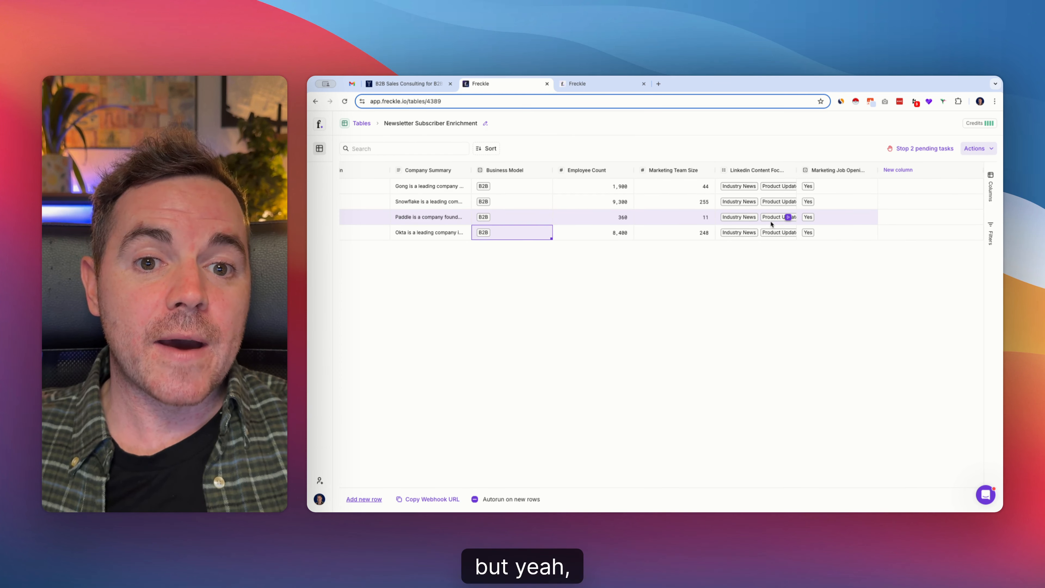
{"action": "left_click", "coordinate": [840, 234]}
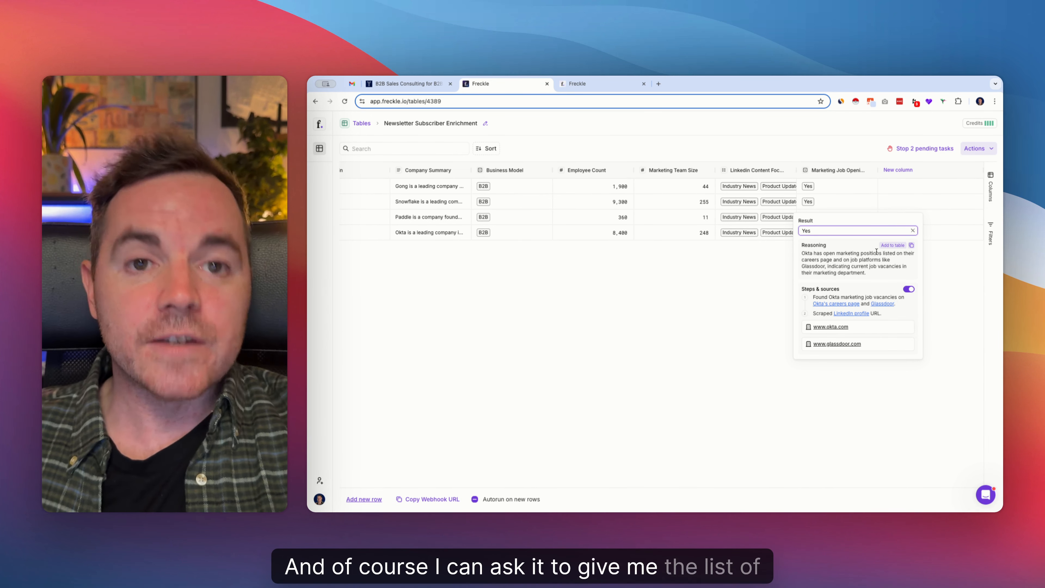
Add a column with the instruction "Share one of the open marketing jobs" and run it on all rows
{"action": "left_click", "coordinate": [913, 171]}
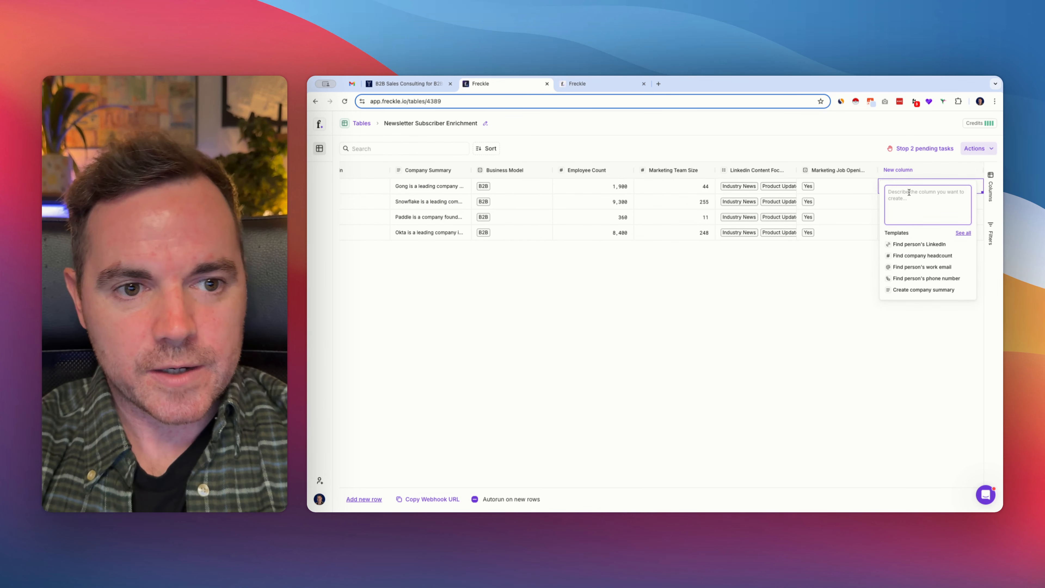
{"action": "type", "text": "Share one of the "}
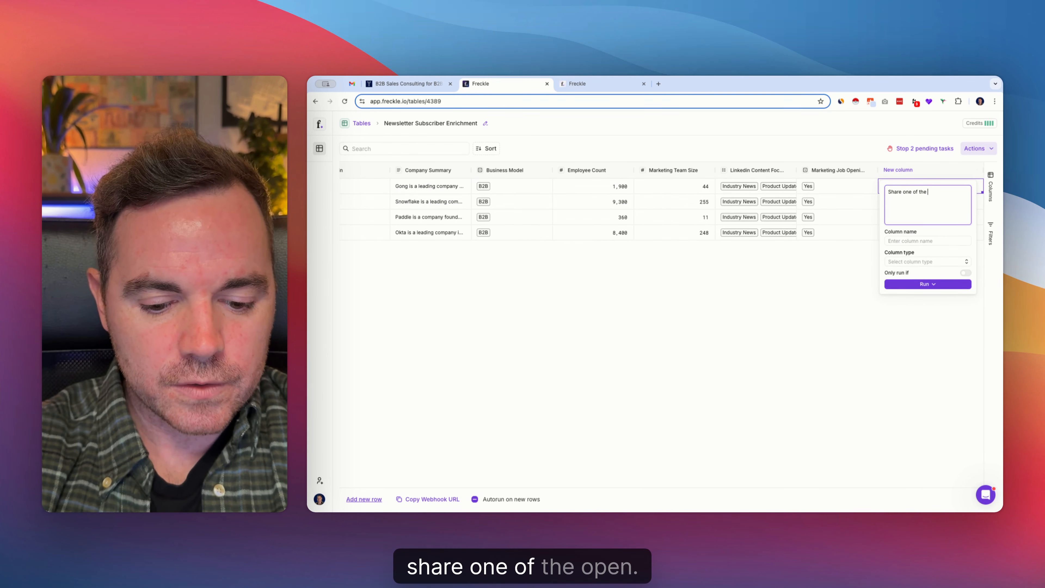
{"action": "type", "text": "open j"}
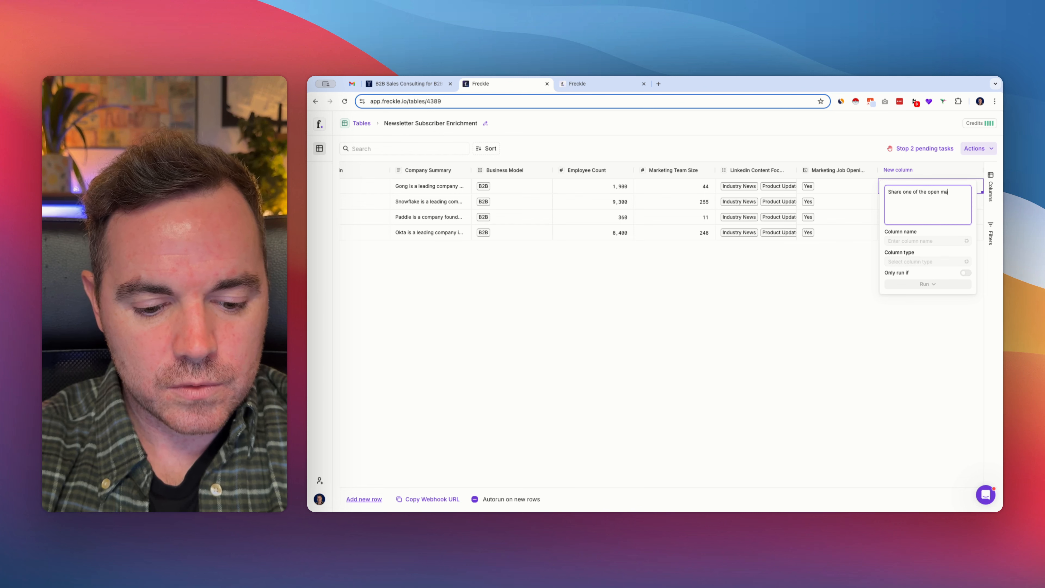
{"action": "type", "text": "arketing job"}
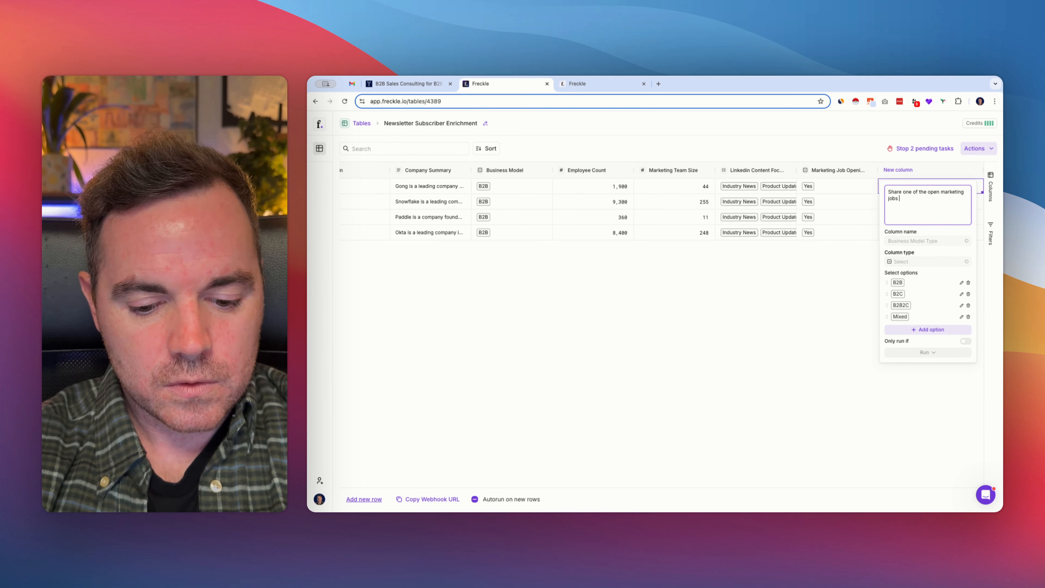
{"action": "type", "text": "s"}
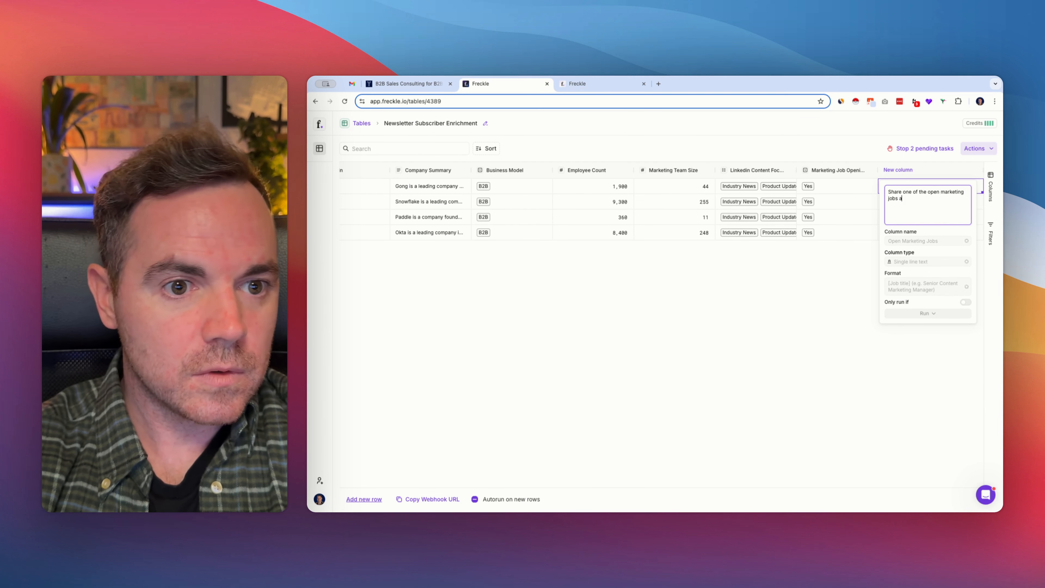
{"action": "key", "text": "BackSpace"}
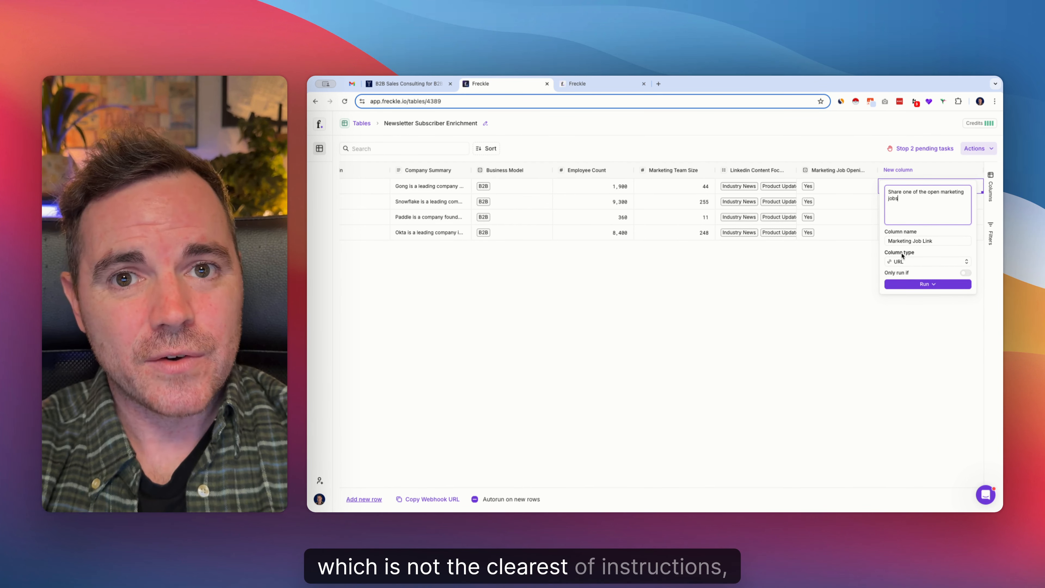
{"action": "left_click", "coordinate": [923, 285]}
{"action": "left_click", "coordinate": [911, 334]}
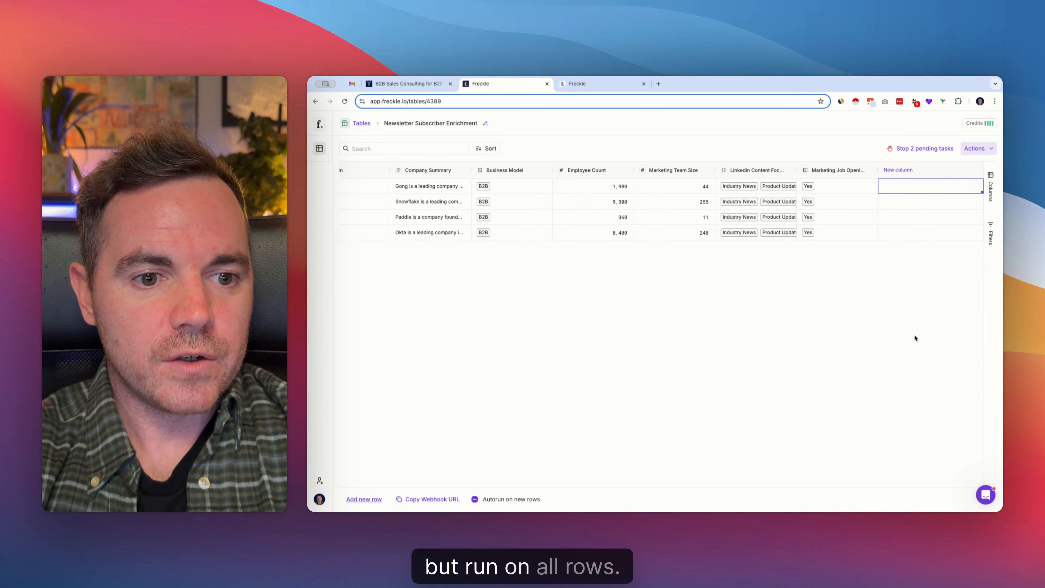
Set the Marketing Job Link column to only run if Marketing Job Openings is Yes, and save the changes
{"action": "scroll", "coordinate": [728, 195], "scroll_direction": "right", "scroll_amount": 2}
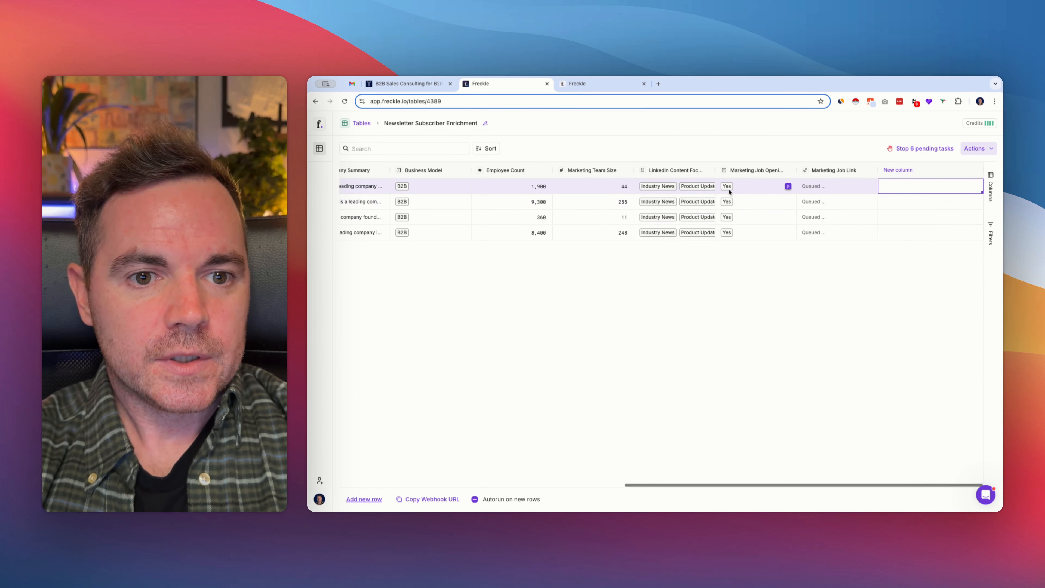
{"action": "left_click", "coordinate": [825, 173]}
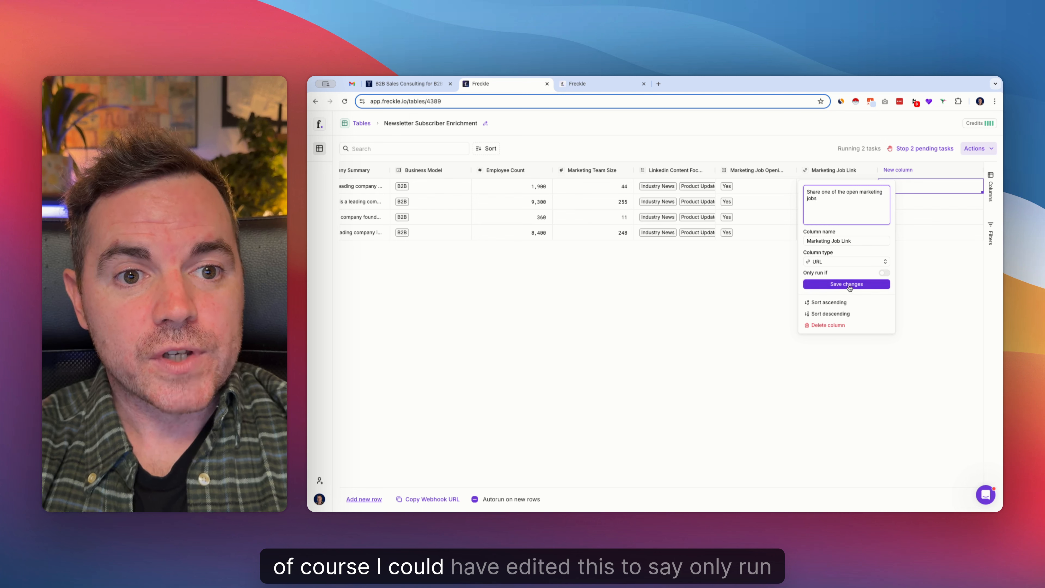
{"action": "left_click", "coordinate": [883, 272]}
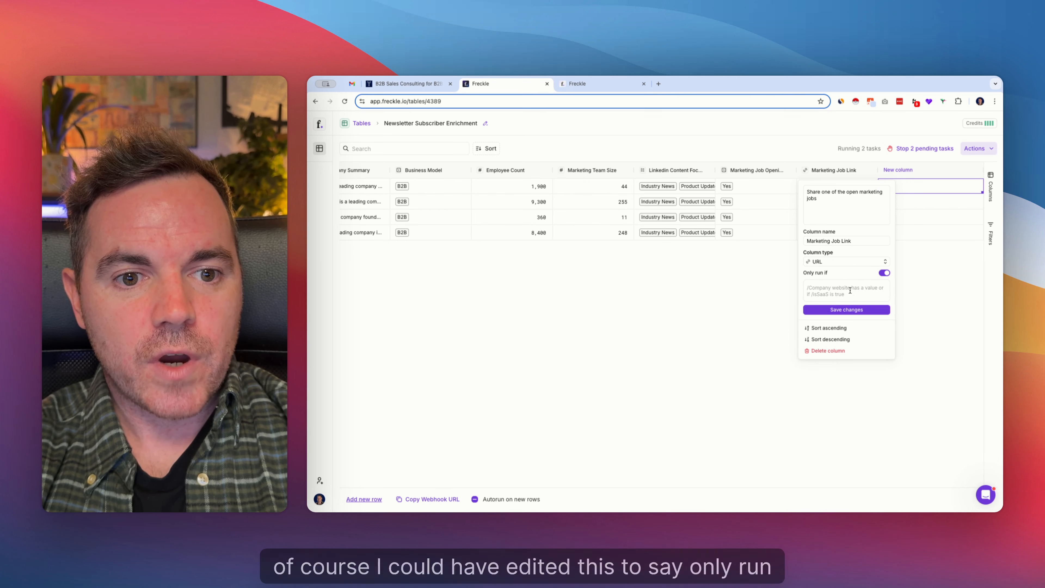
{"action": "type", "text": "/"}
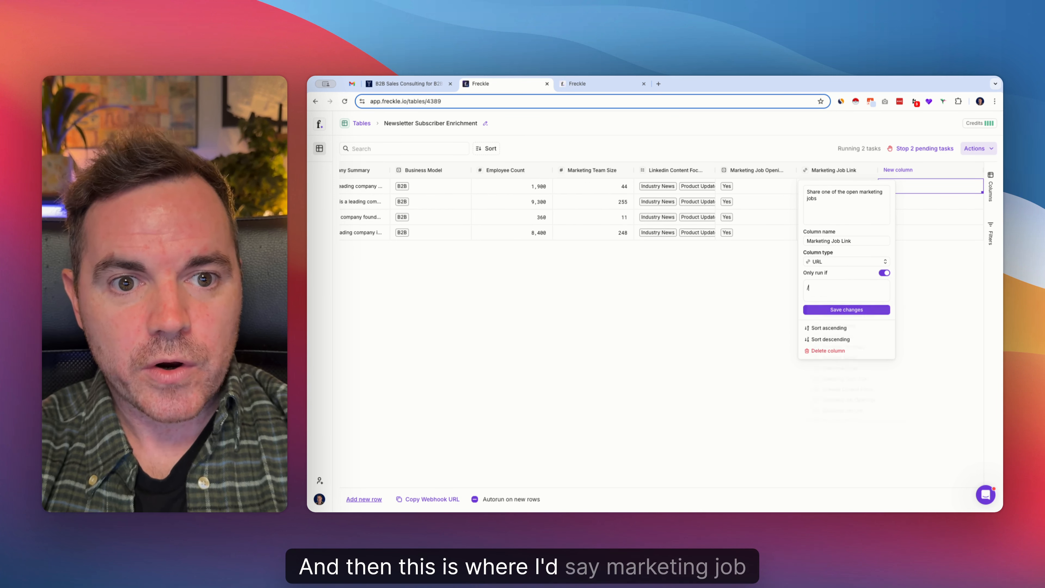
{"action": "type", "text": "mark"}
{"action": "left_click", "coordinate": [860, 314]}
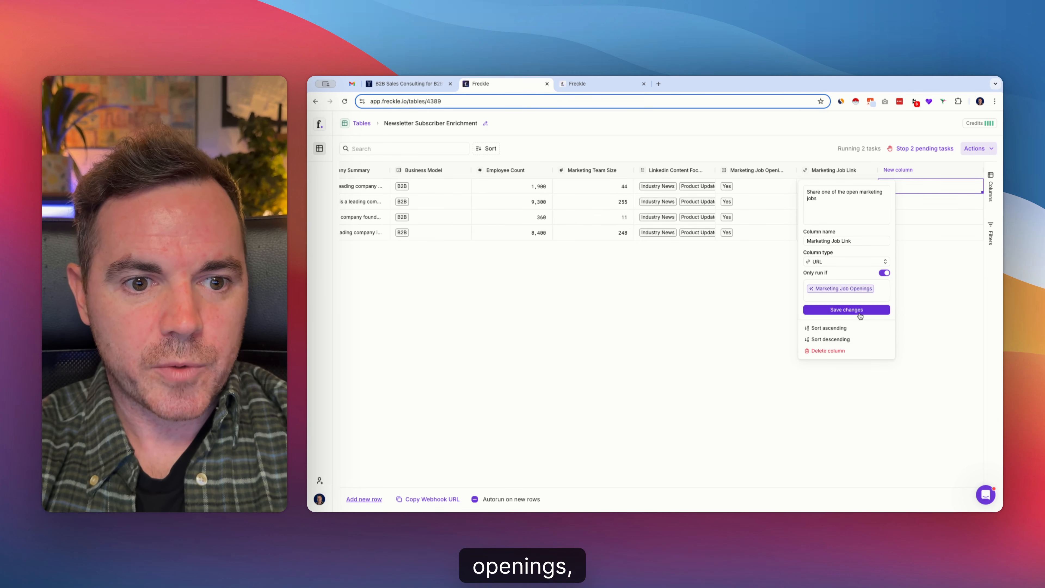
{"action": "type", "text": "is Yes"}
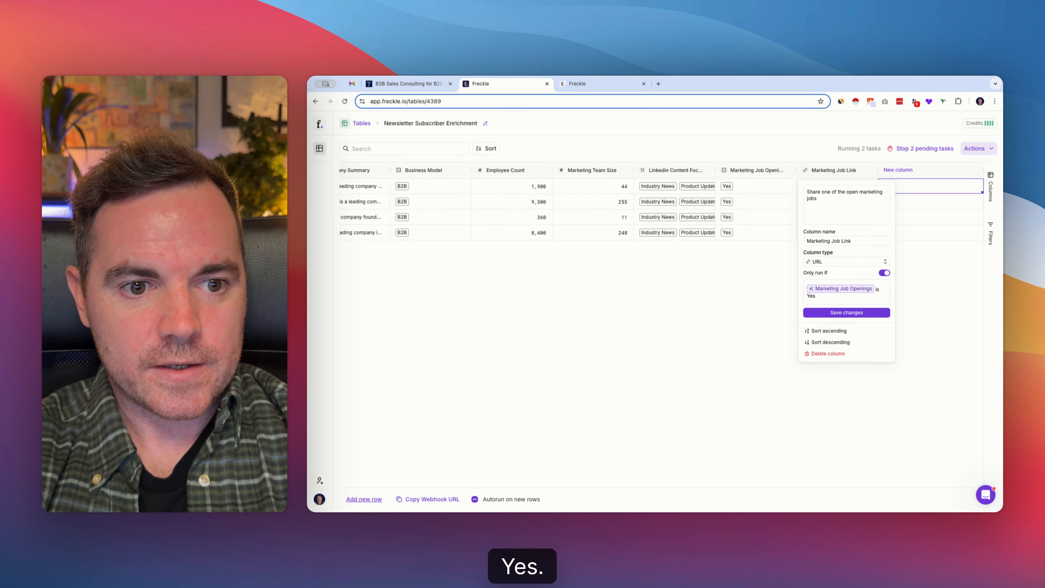
{"action": "left_click", "coordinate": [876, 313]}
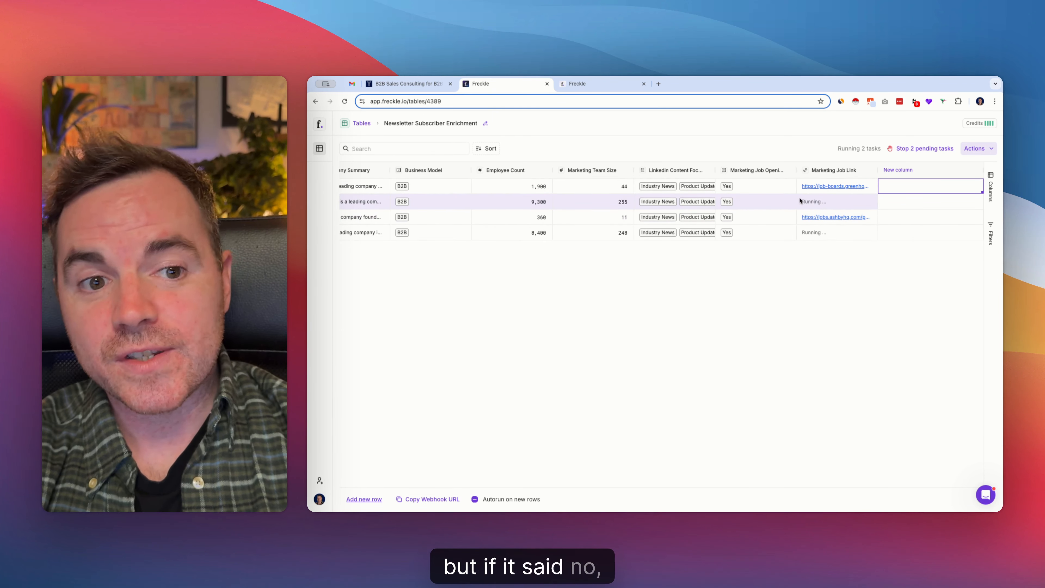
Open Gong's marketing job link, review the job posting, and return to the subscriber table
{"action": "left_click", "coordinate": [838, 186]}
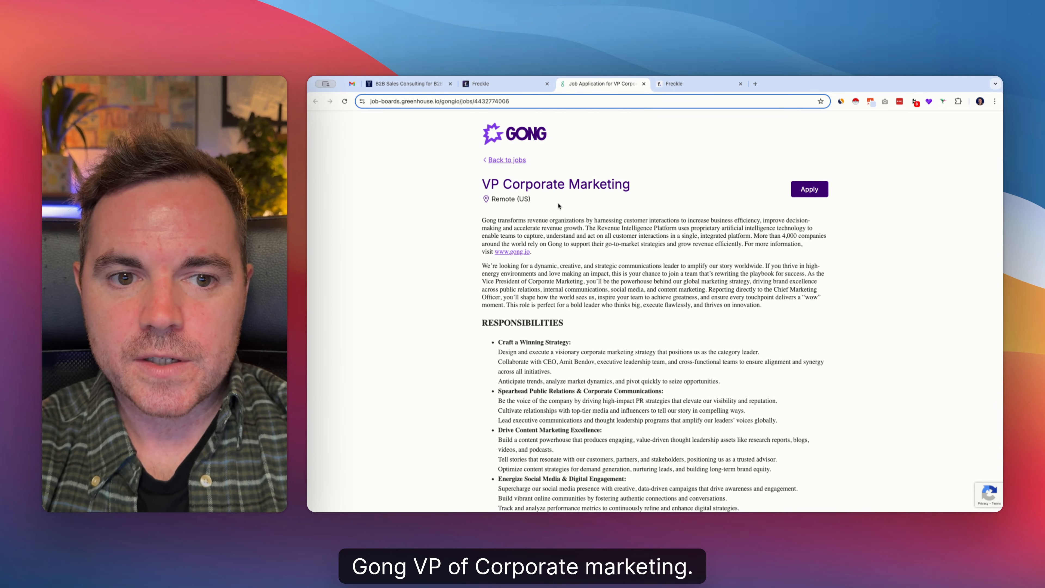
{"action": "scroll", "coordinate": [557, 202], "scroll_direction": "down", "scroll_amount": 8}
{"action": "left_click", "coordinate": [513, 86]}
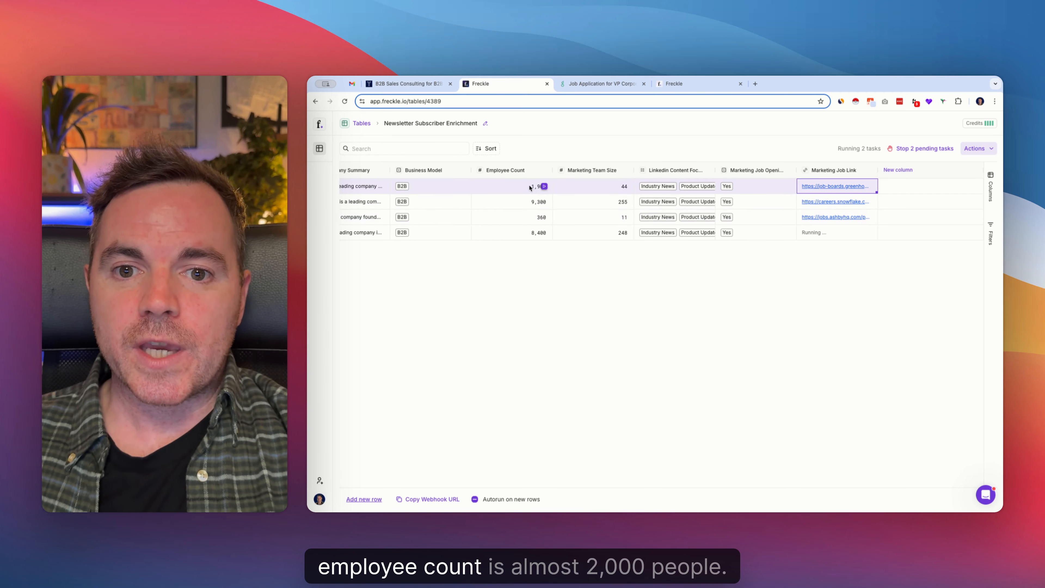
Review the enriched subscriber rows and switch to the Freckle website to view the Free and Pro plans
{"action": "scroll", "coordinate": [540, 187], "scroll_direction": "left", "scroll_amount": 6}
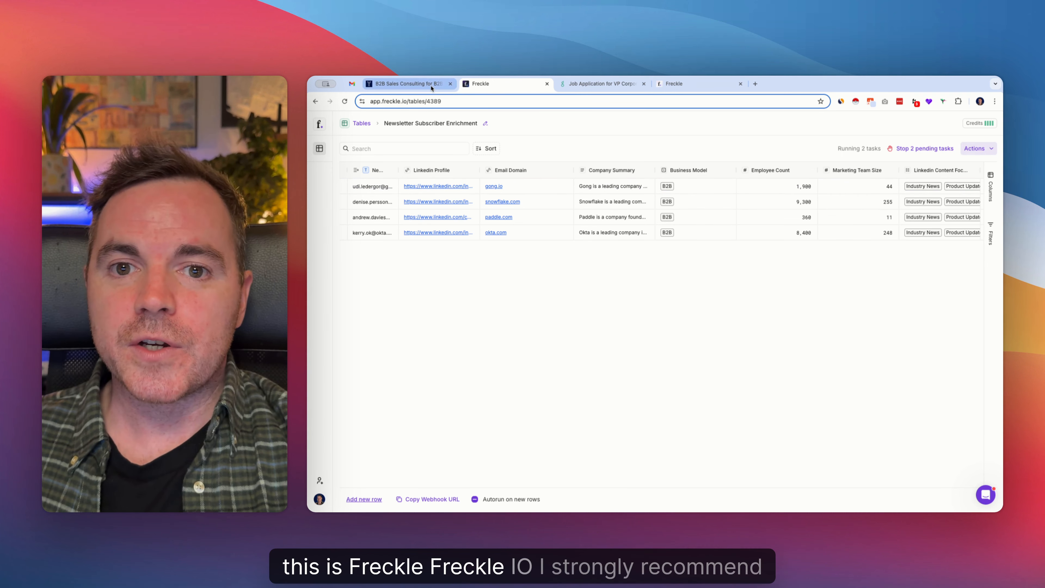
{"action": "left_click", "coordinate": [674, 84]}
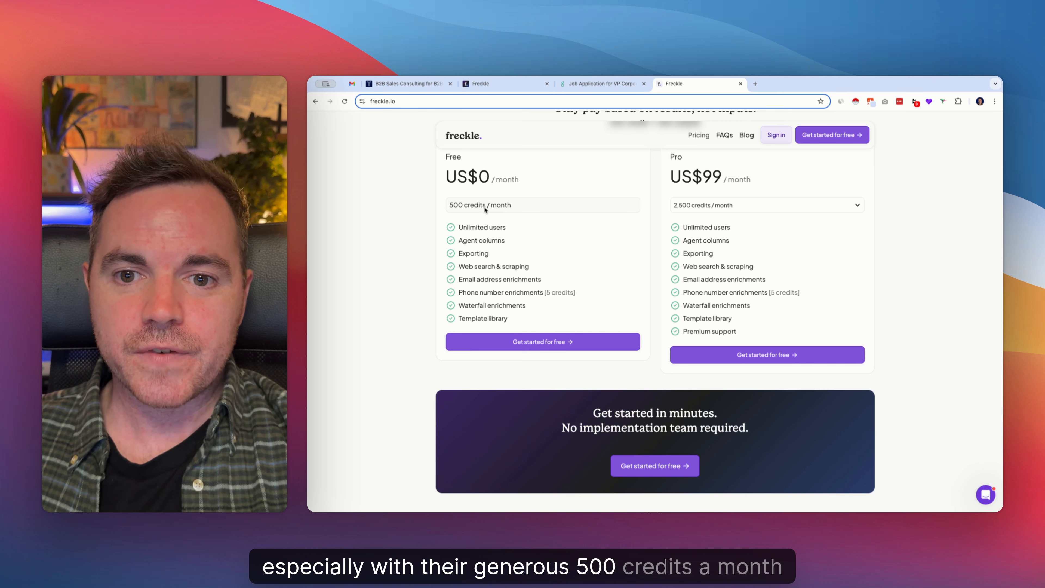